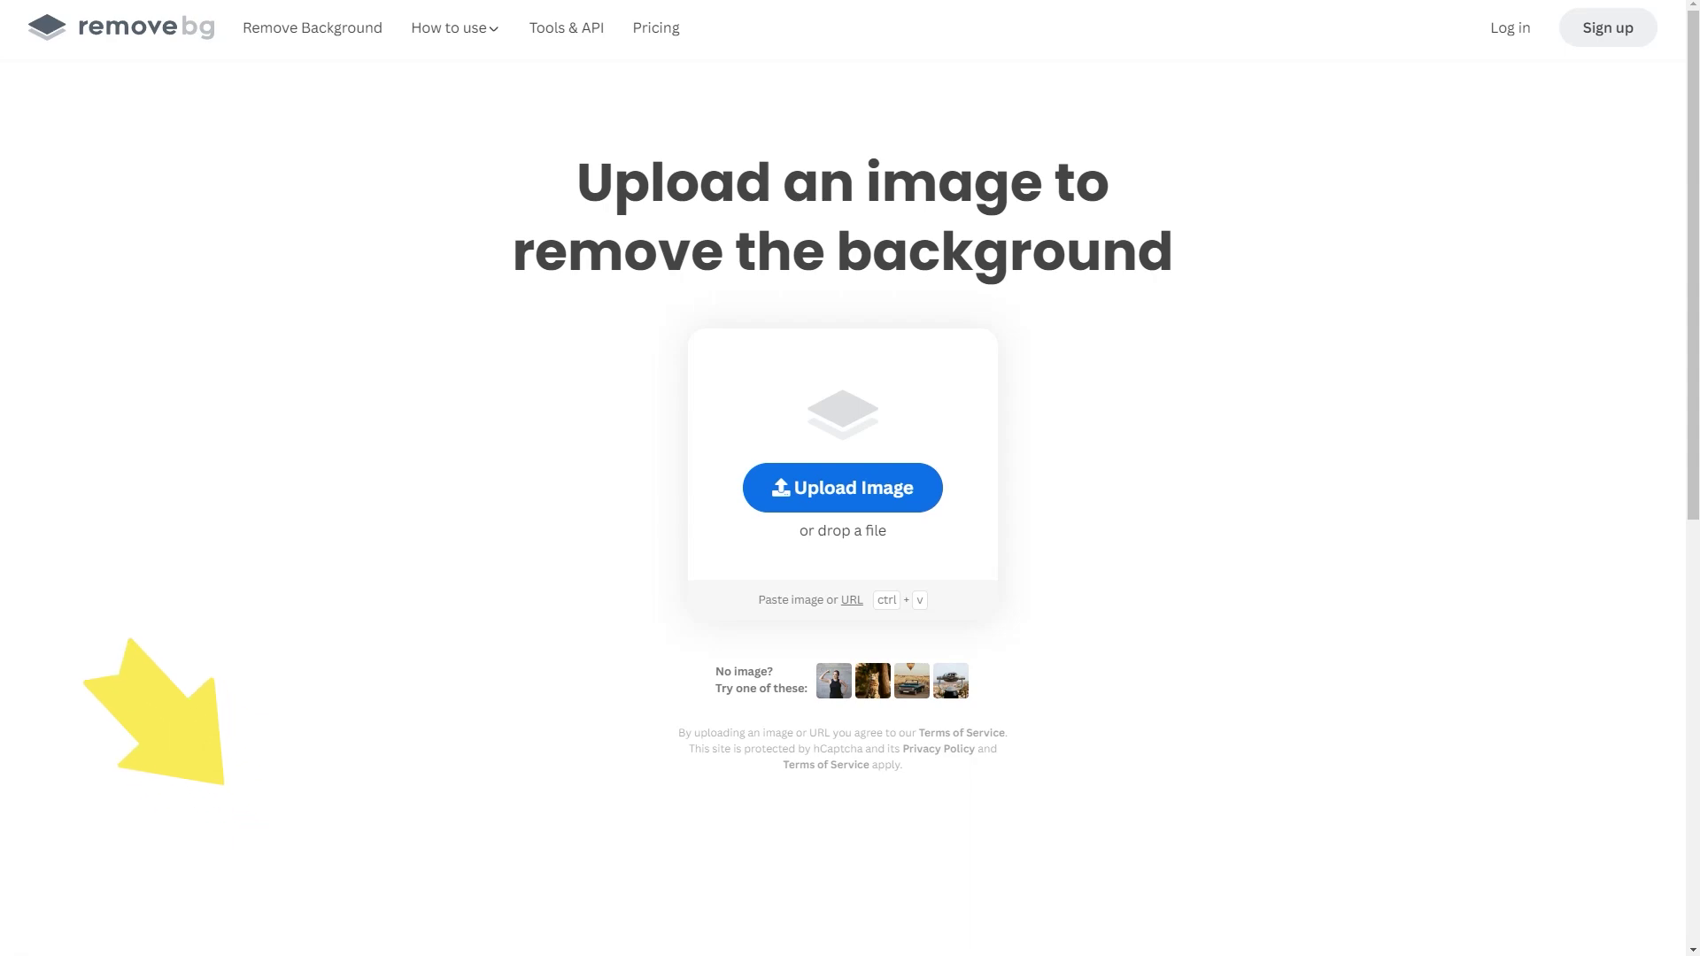
# - Upload the Eiffel Tower photo for background removal and erase the trees, people and ground around the tower
pyautogui.moveTo(0, 797); pyautogui.dragTo(423, 578)
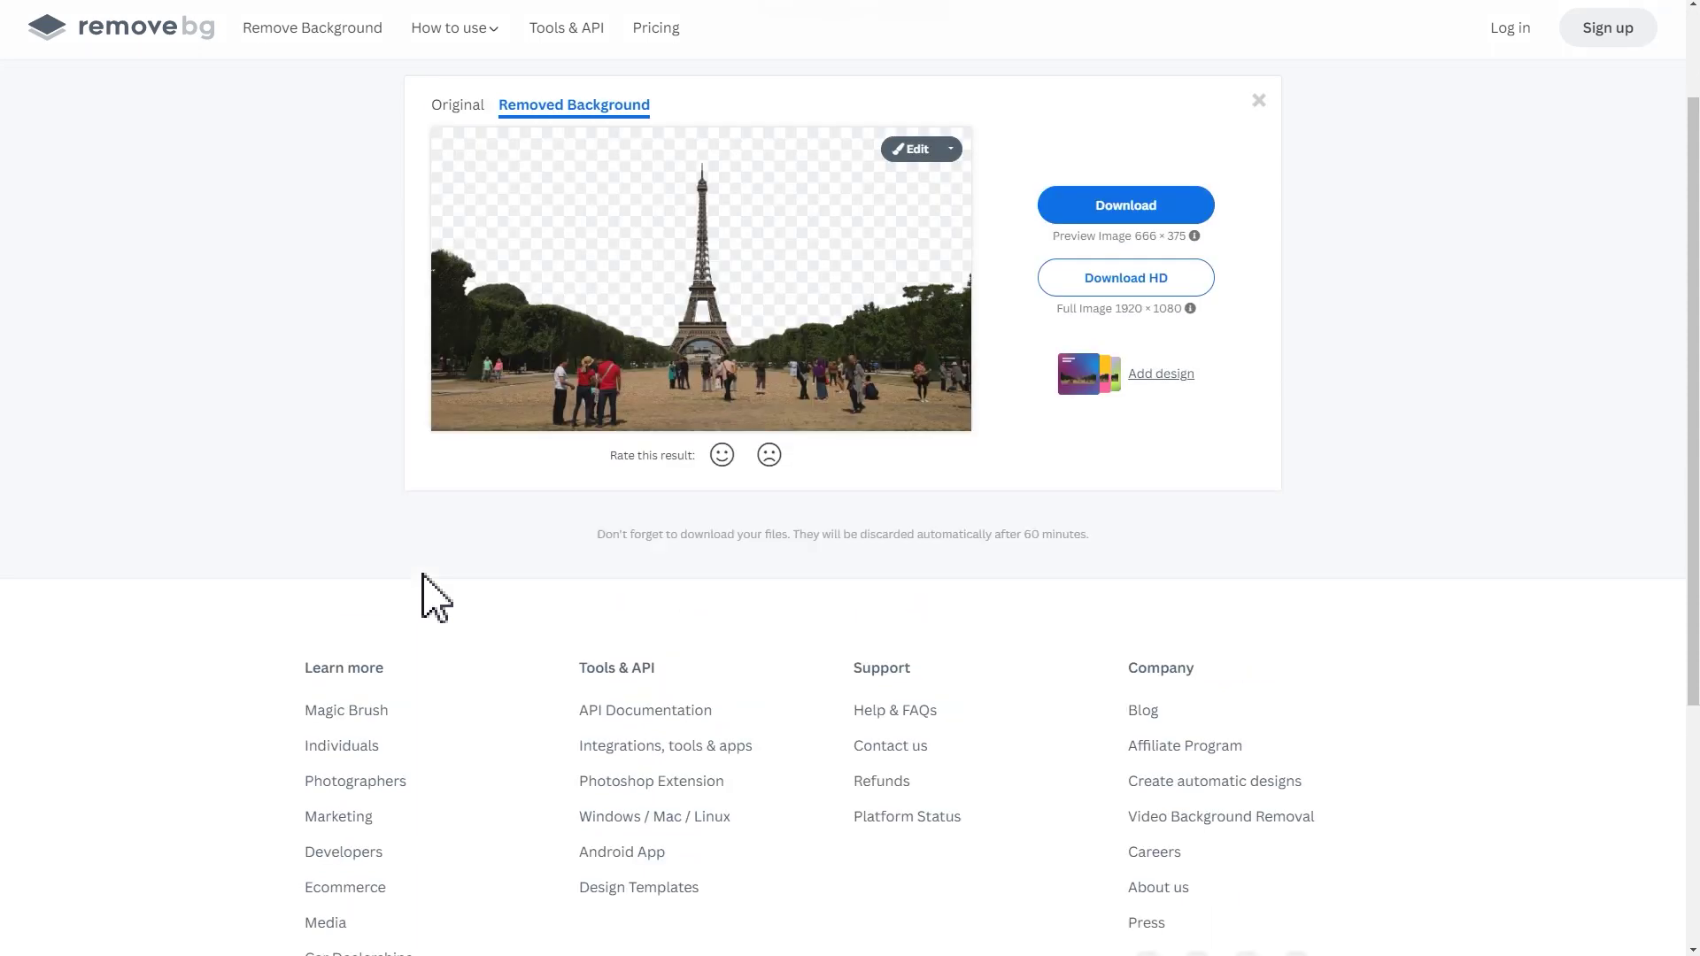
pyautogui.click(912, 148)
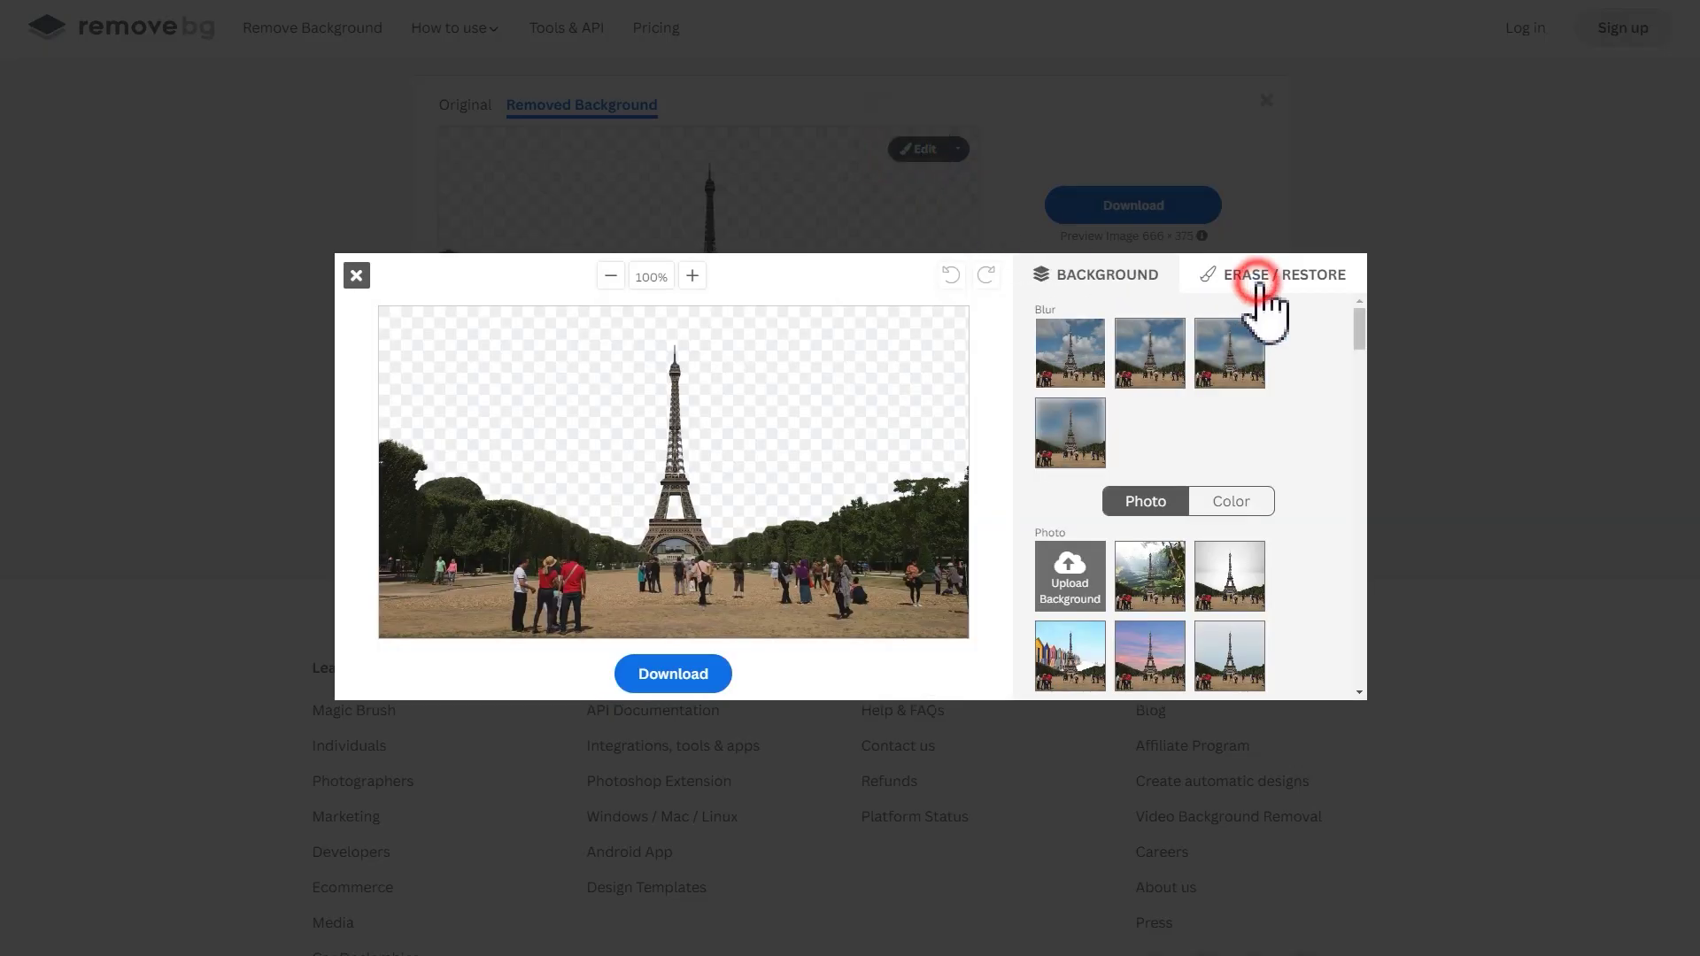
pyautogui.click(1260, 276)
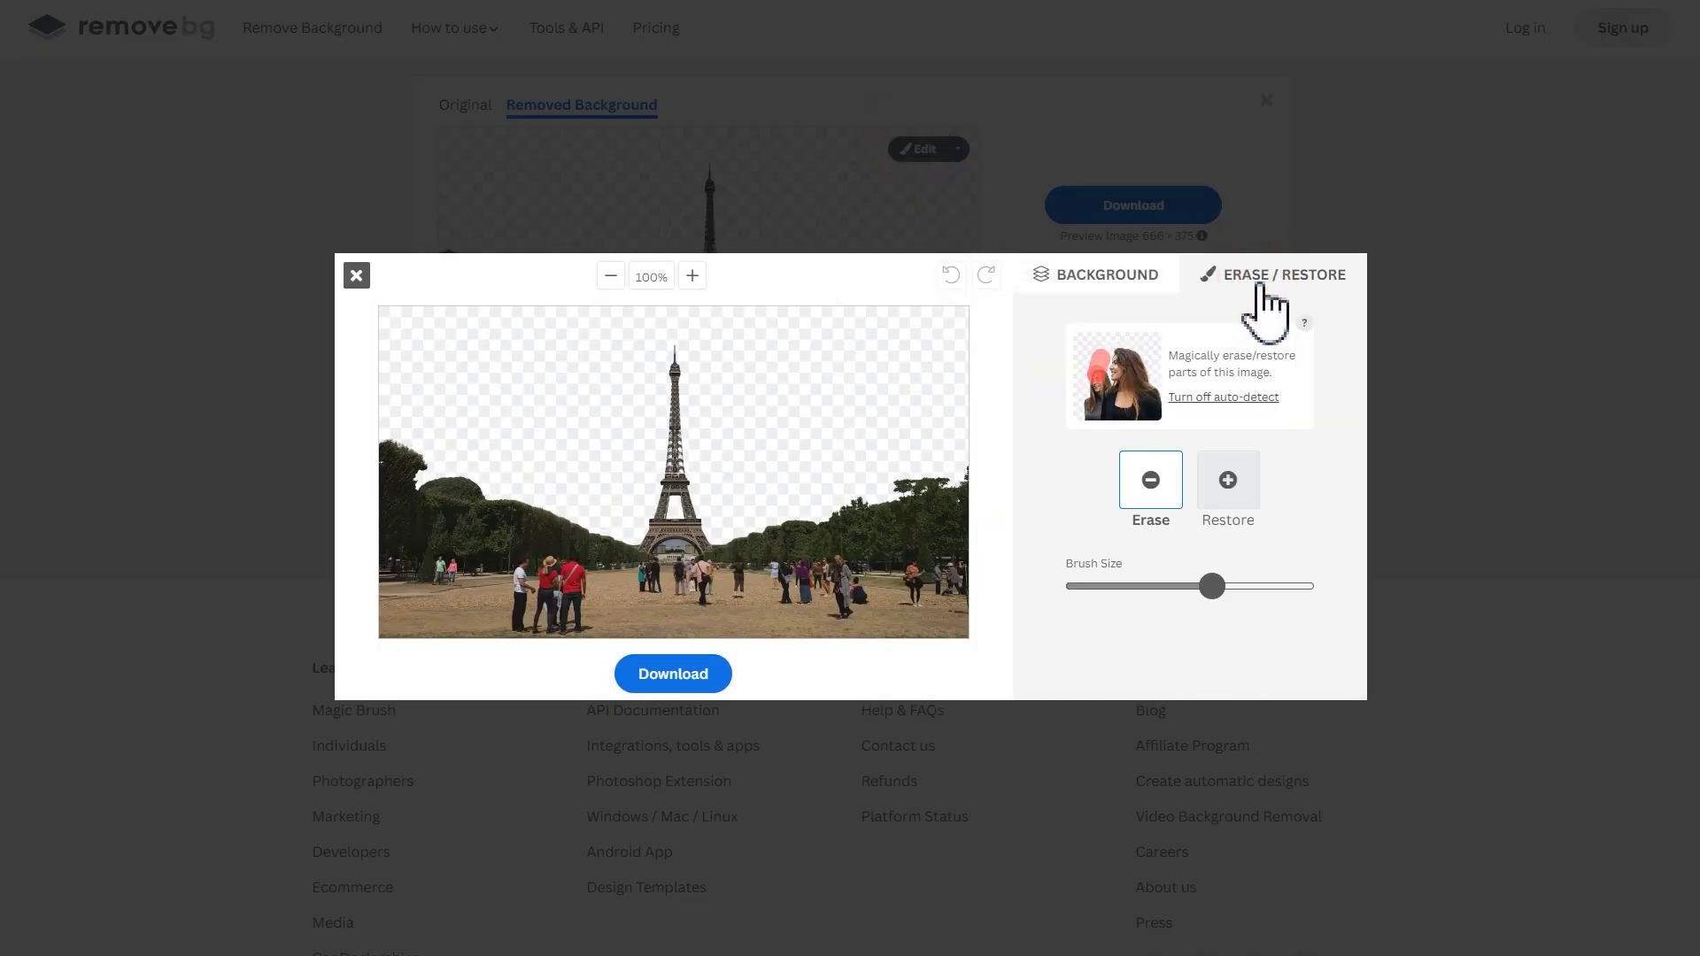
pyautogui.moveTo(957, 447)
pyautogui.mouseDown()
pyautogui.moveTo(901, 531)
pyautogui.moveTo(784, 542)
pyautogui.moveTo(837, 536)
pyautogui.mouseUp()
pyautogui.moveTo(512, 505)
pyautogui.mouseDown()
pyautogui.moveTo(444, 598)
pyautogui.moveTo(567, 563)
pyautogui.moveTo(580, 593)
pyautogui.moveTo(598, 546)
pyautogui.moveTo(536, 589)
pyautogui.moveTo(740, 609)
pyautogui.mouseUp()
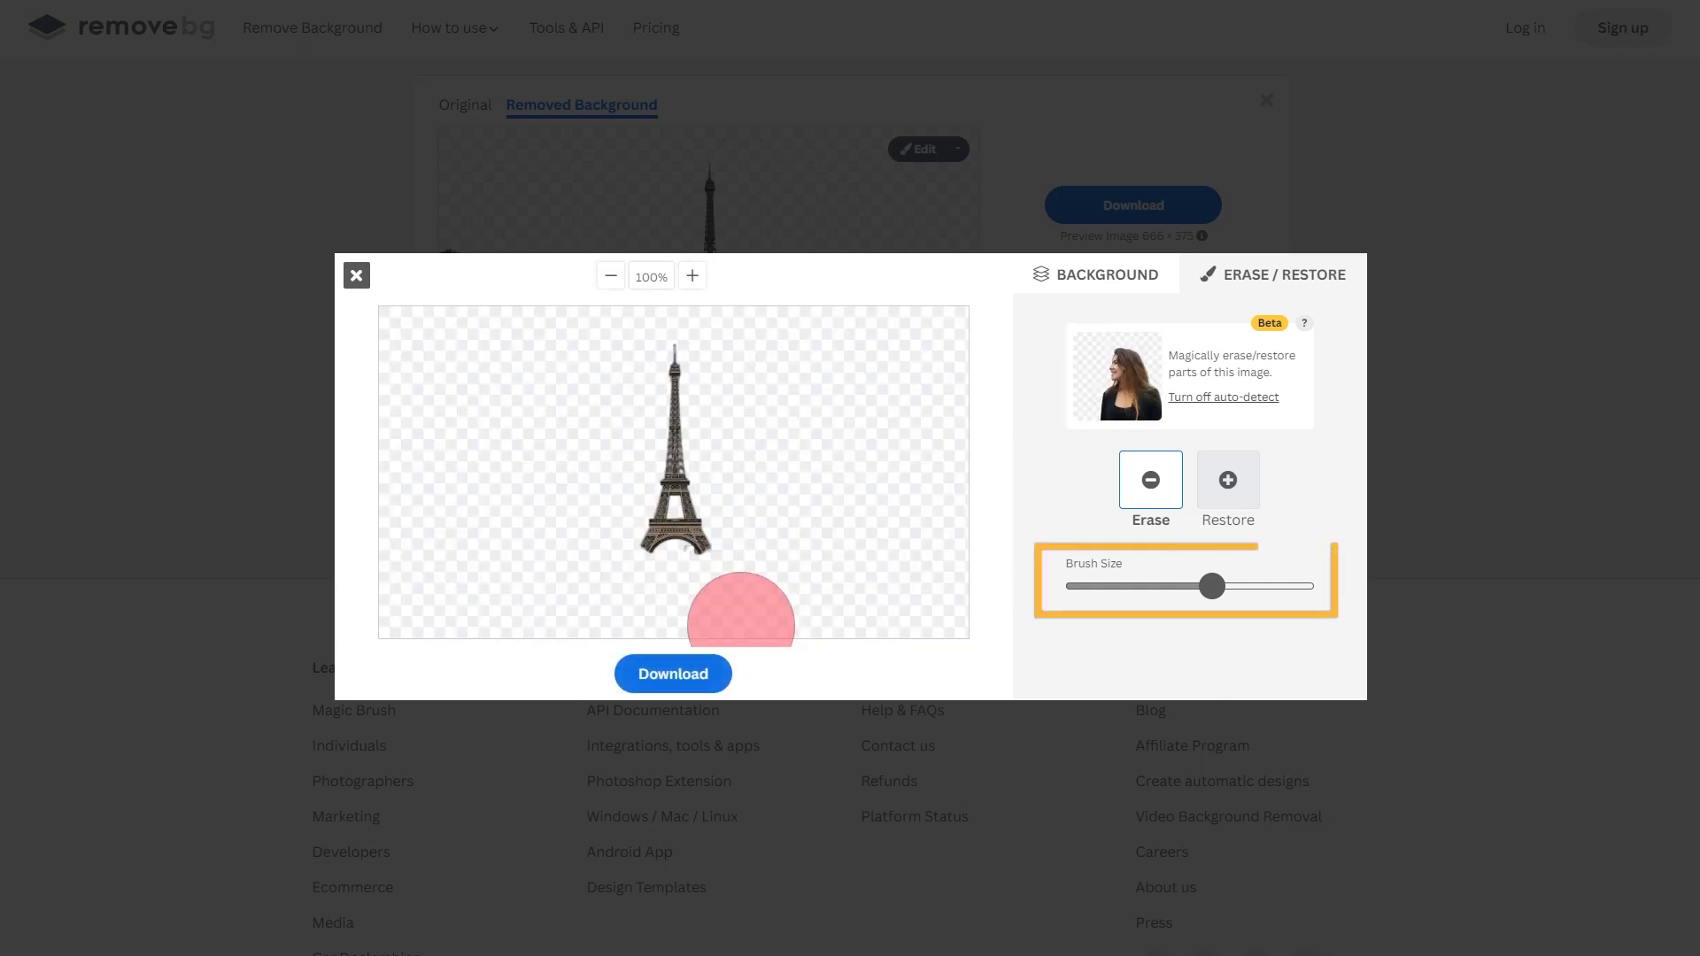
# - Reduce the brush size and erase the tower's lower section at 220% zoom, keeping only its upper part
pyautogui.moveTo(1114, 592); pyautogui.dragTo(1098, 588)
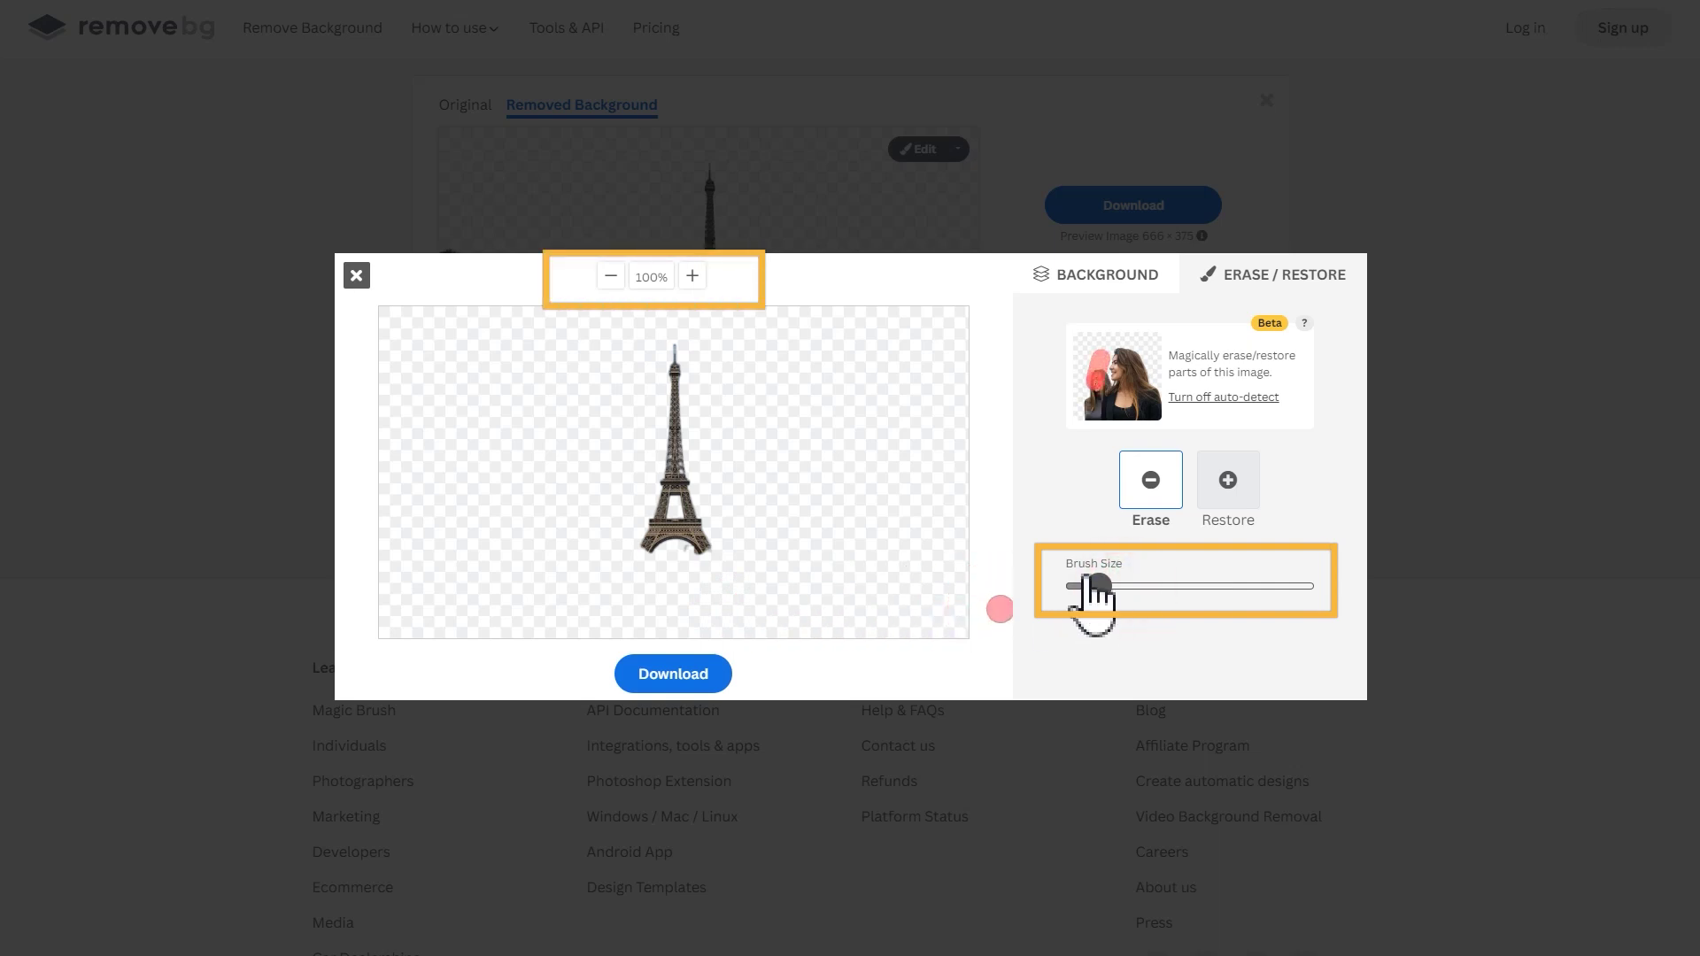
pyautogui.click(692, 274)
pyautogui.click(693, 274)
pyautogui.click(693, 275)
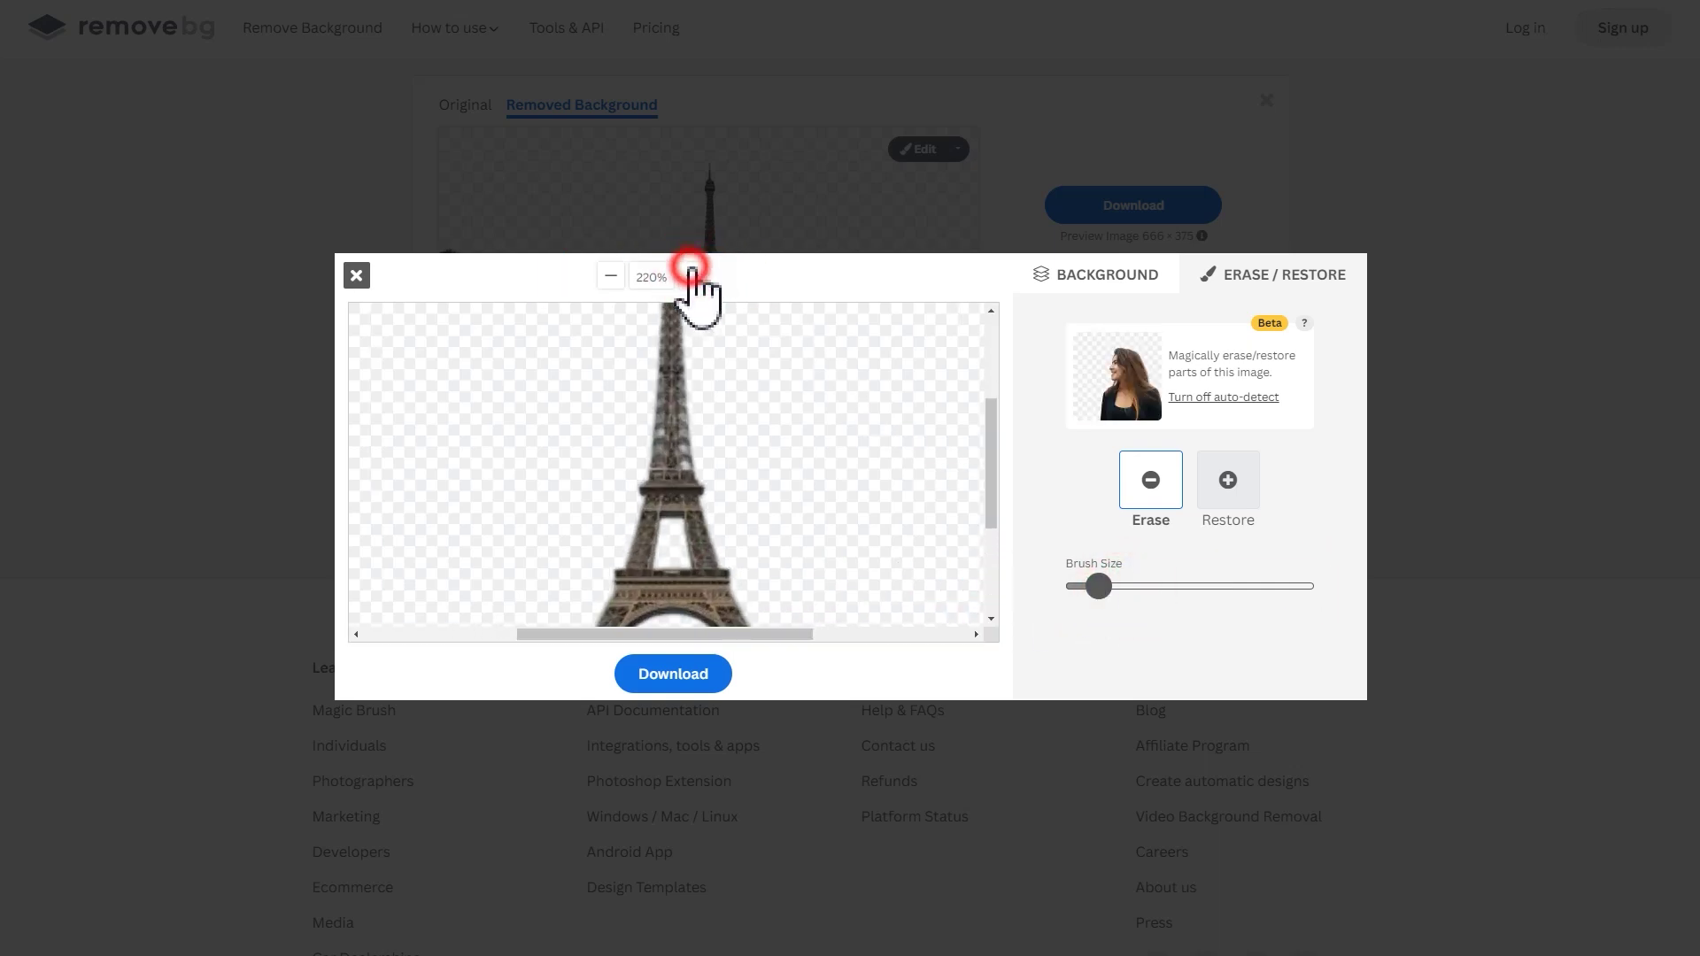
pyautogui.moveTo(626, 550)
pyautogui.mouseDown()
pyautogui.moveTo(562, 596)
pyautogui.moveTo(815, 652)
pyautogui.moveTo(668, 575)
pyautogui.mouseUp()
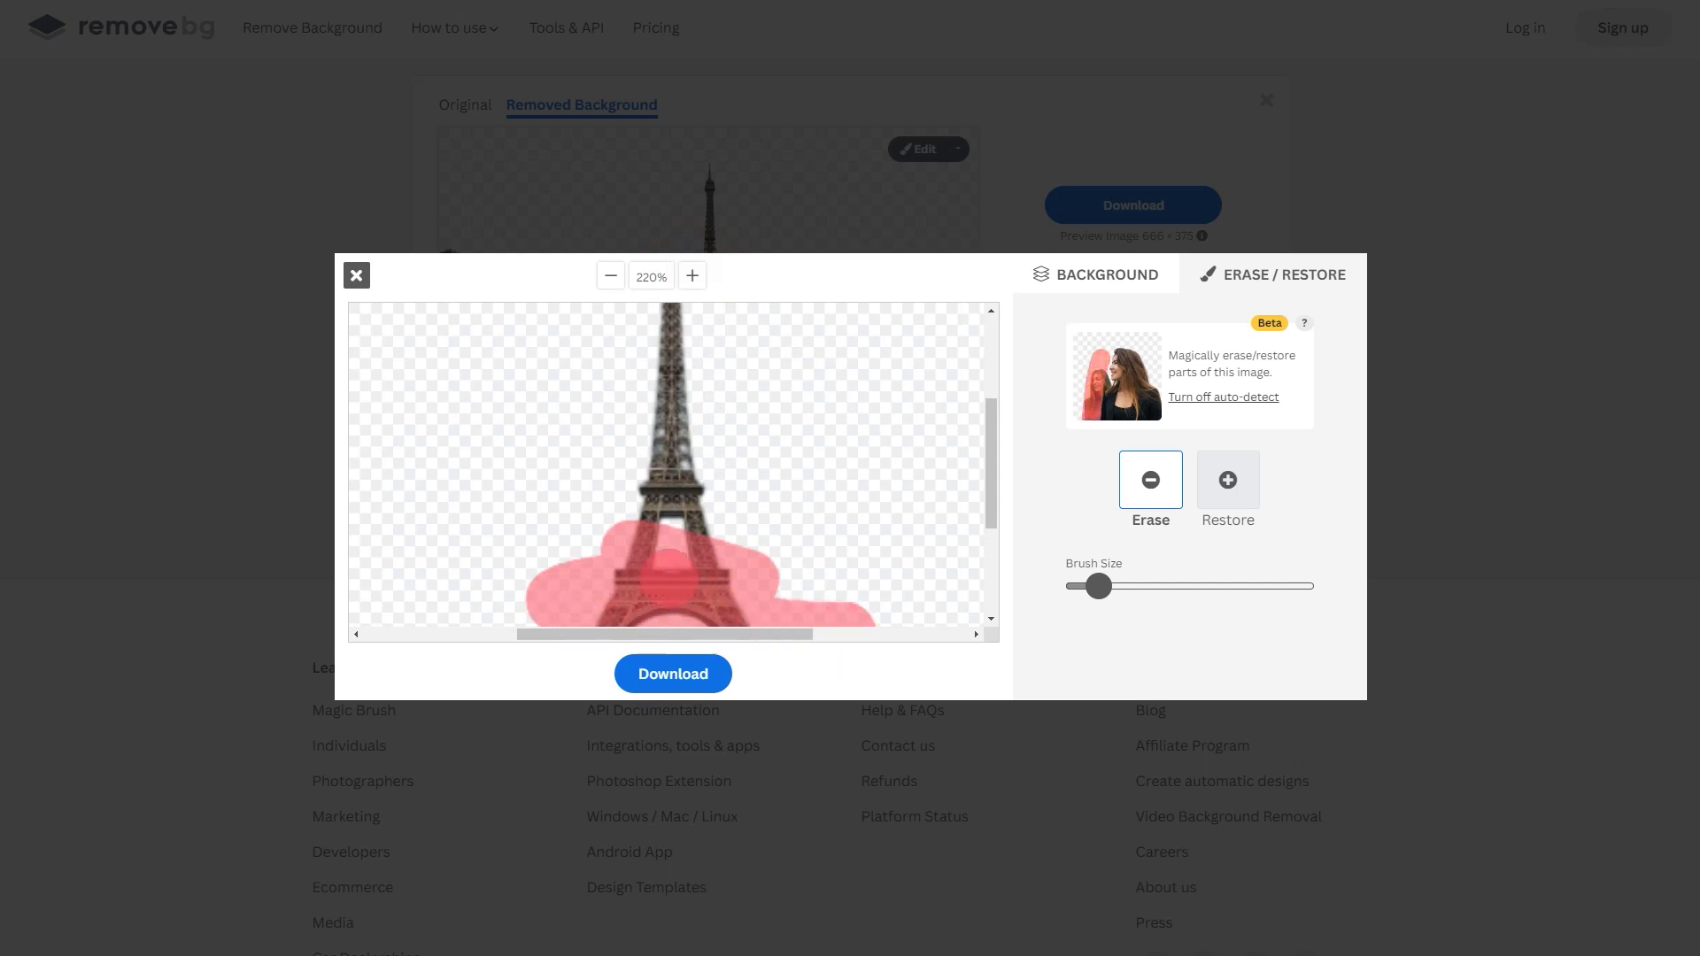
# - Download the edited cutout of the tower's upper part as an image
pyautogui.click(611, 275)
pyautogui.click(611, 275)
pyautogui.click(611, 275)
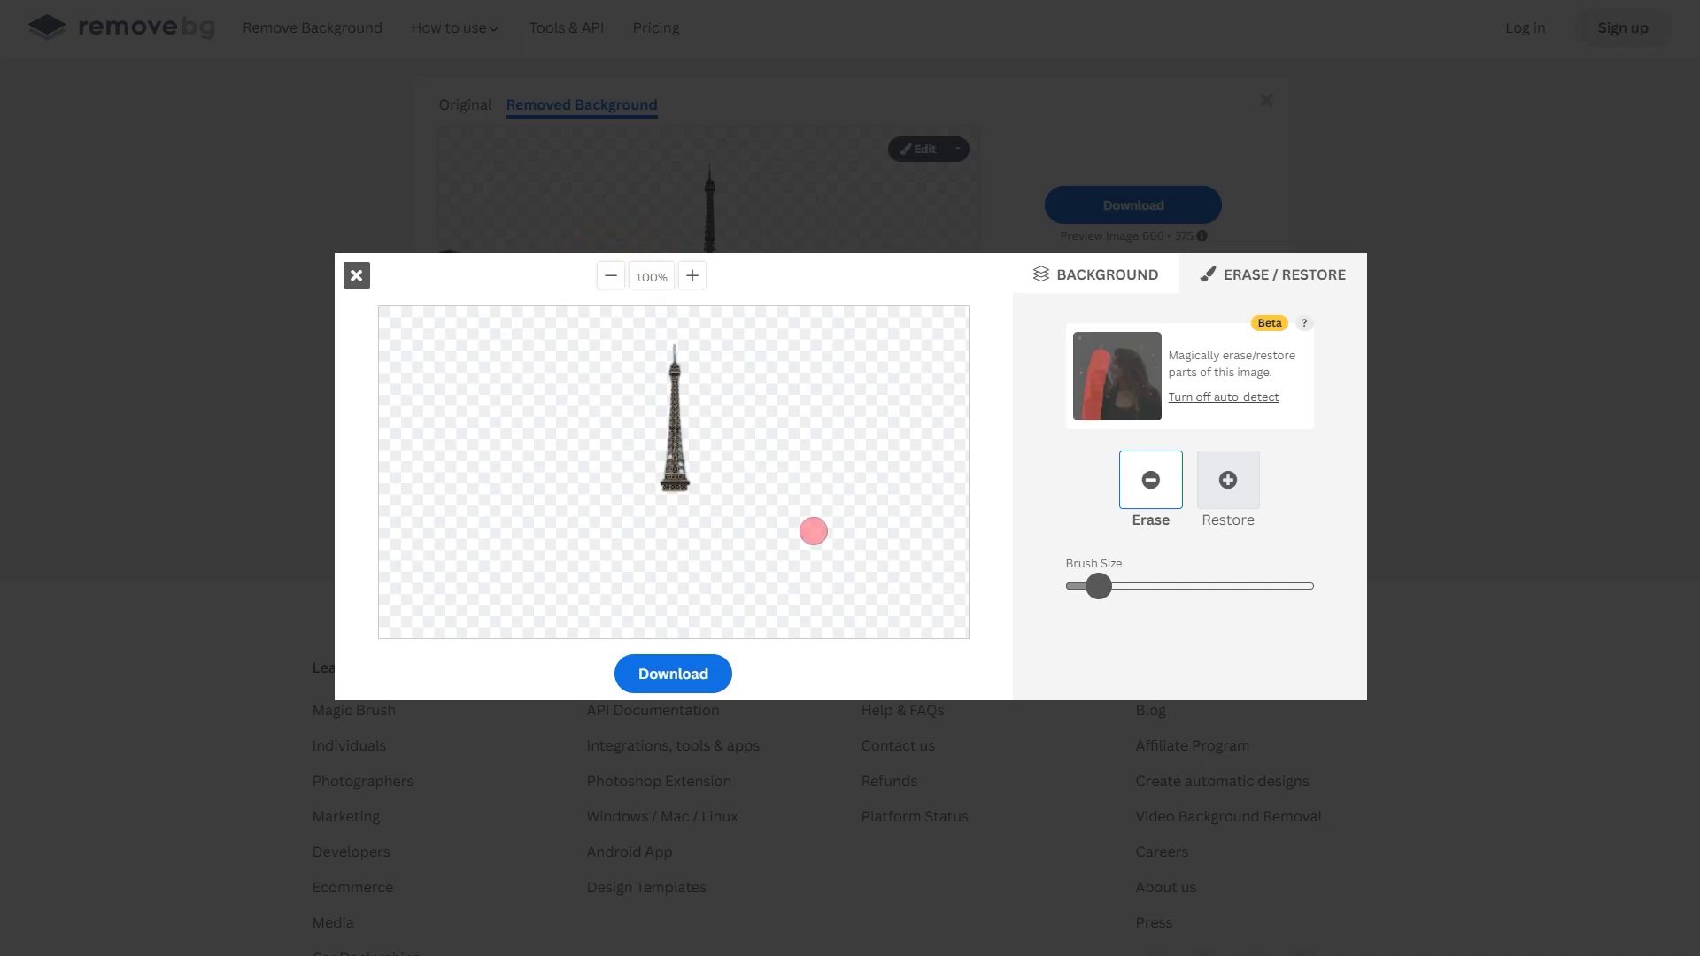
pyautogui.click(684, 682)
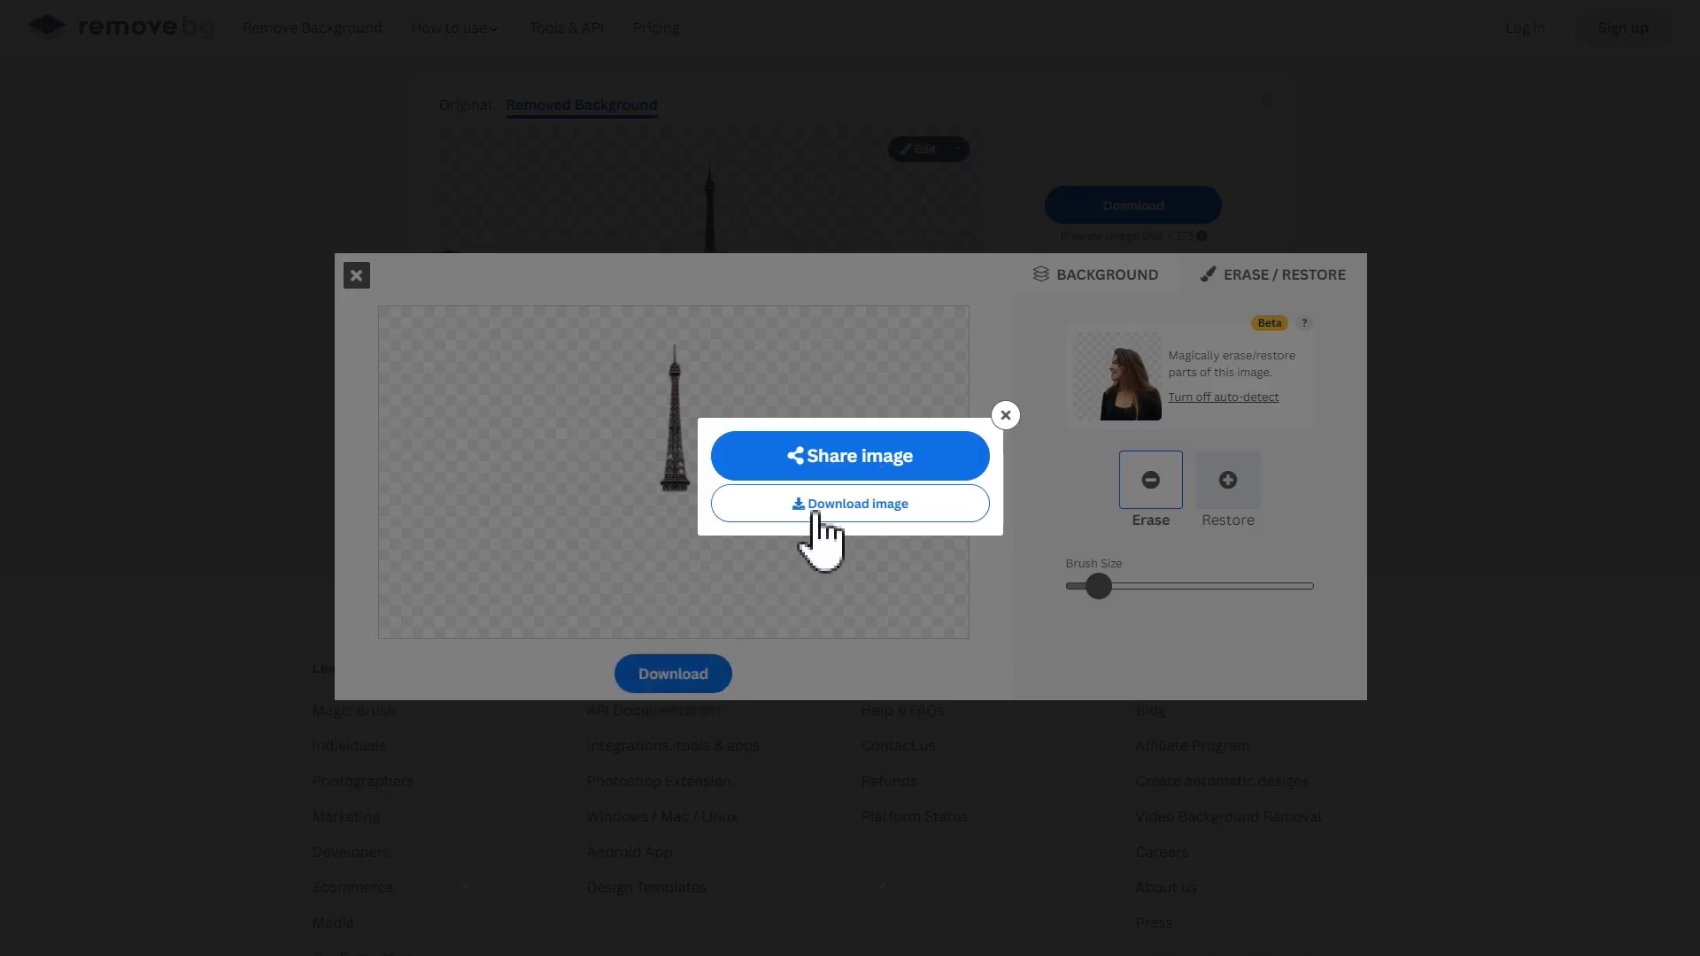
pyautogui.click(815, 512)
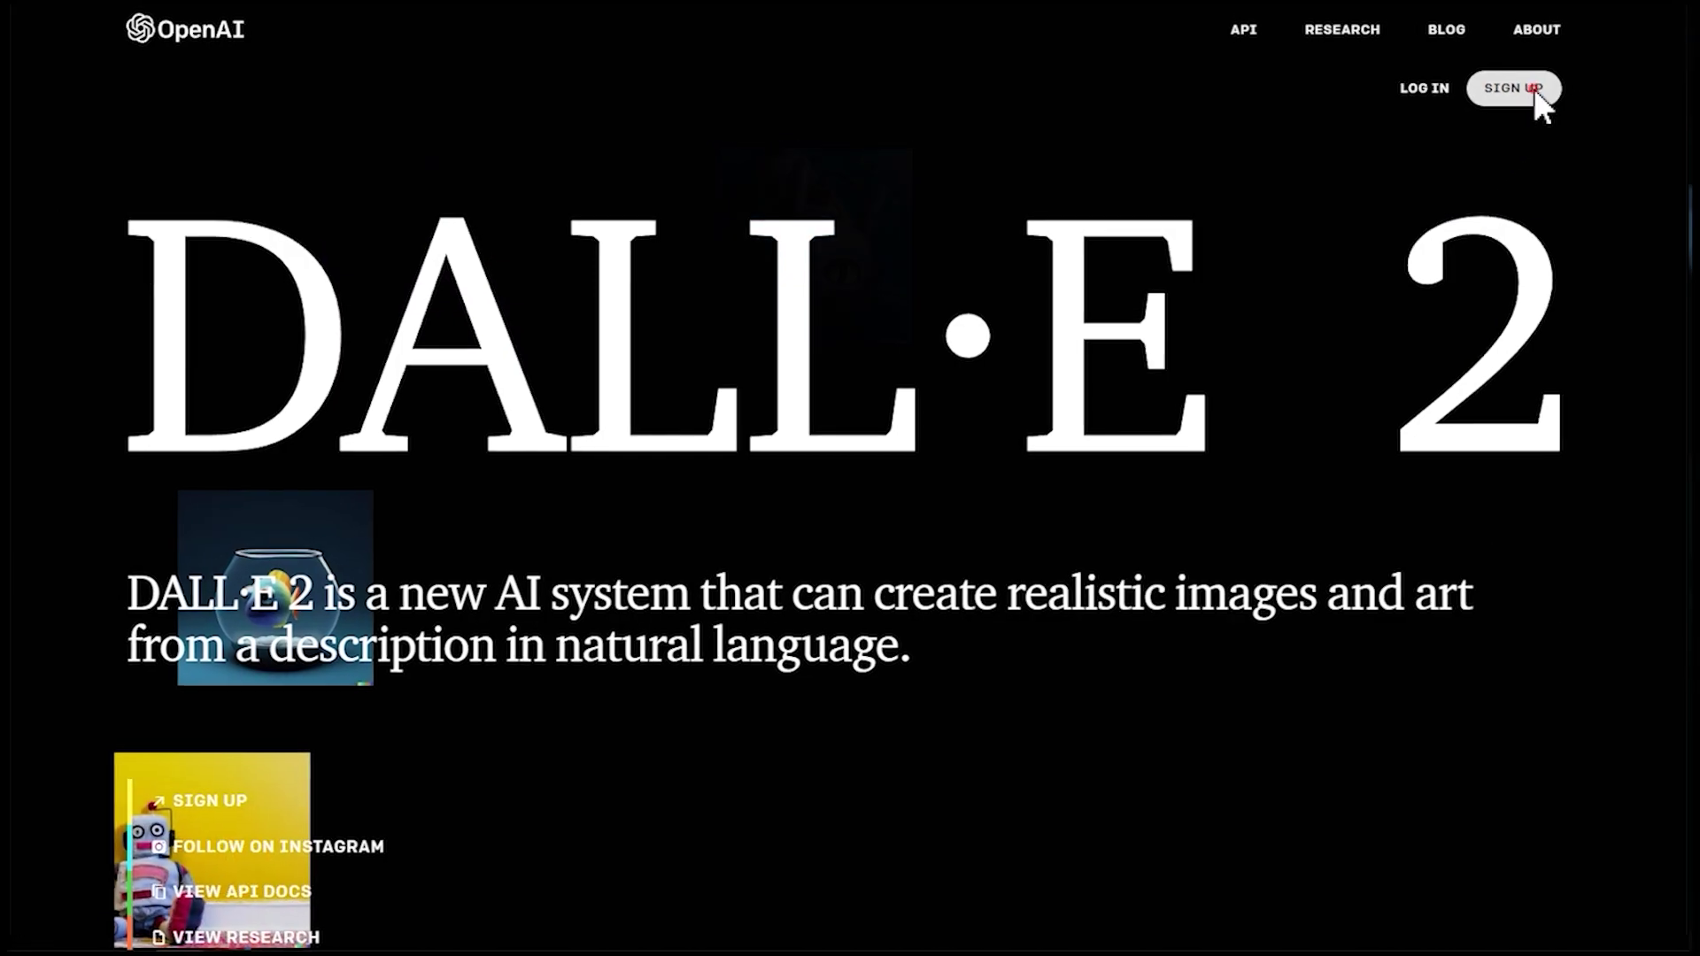
# - Switch to the DALL·E 2 website, go through sign-up, and start uploading an image to edit
pyautogui.click(1533, 88)
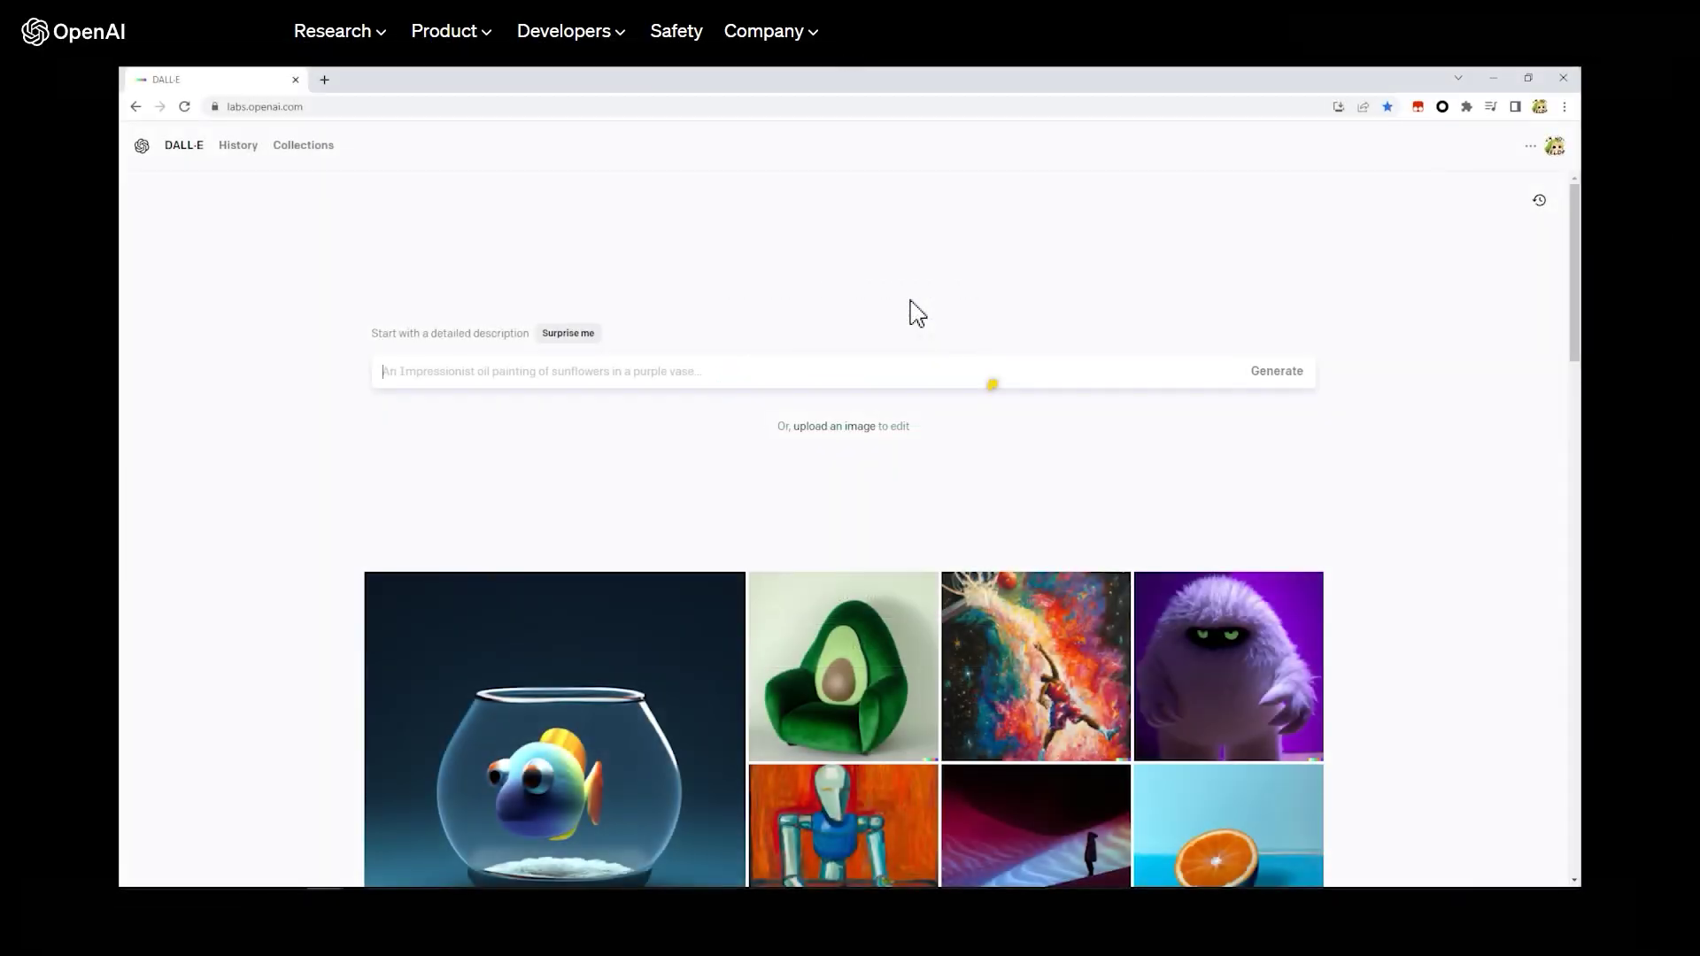
pyautogui.click(849, 428)
pyautogui.click(903, 590)
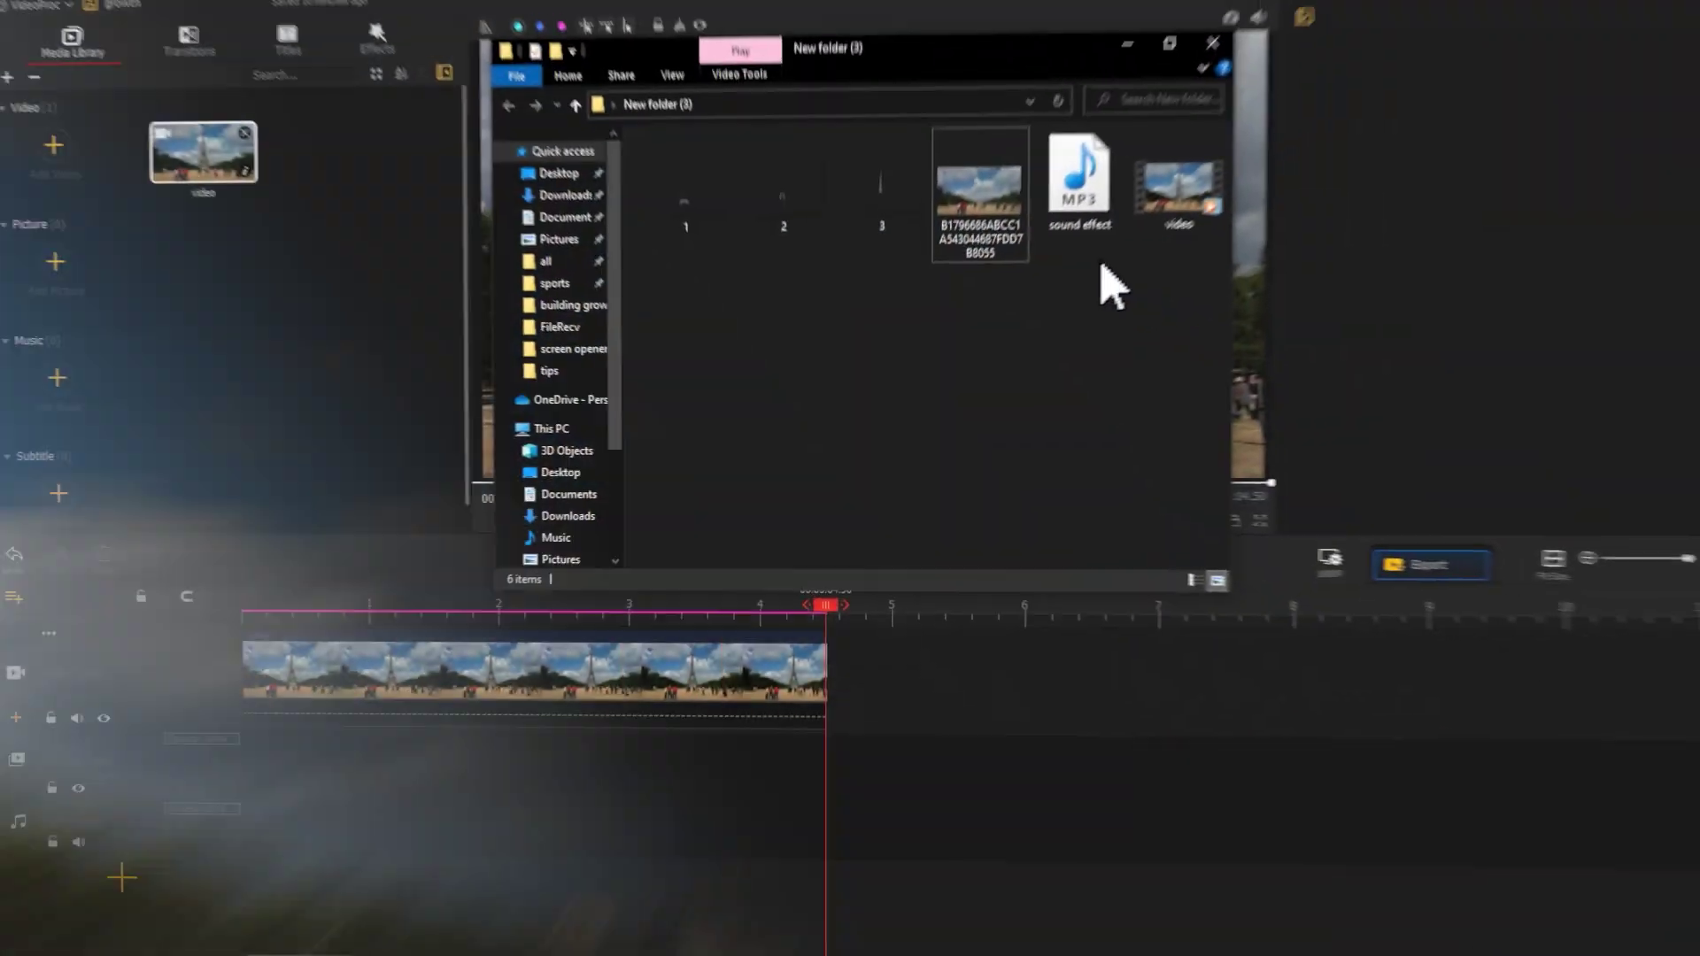
# - Switch to VideoProc and import pictures 1, 2, 3 and B1796686ABCC1A543044687FDD7B8055 from New folder (3) into the media library
pyautogui.click(990, 215)
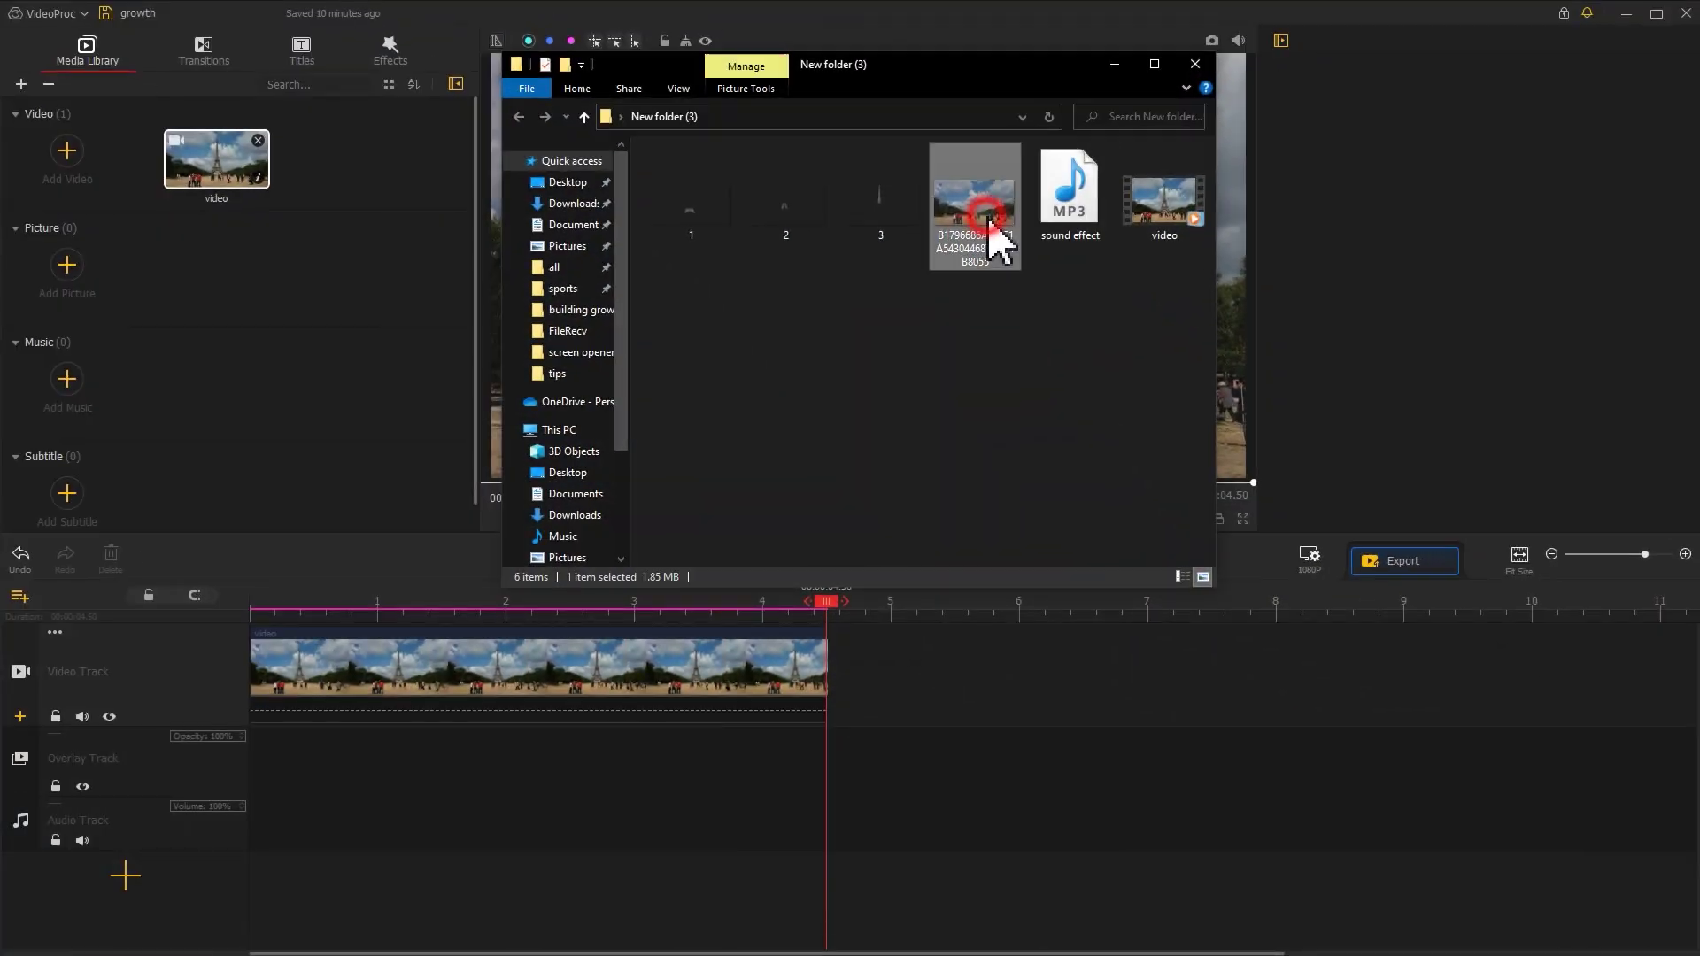
pyautogui.keyDown('ctrl'); pyautogui.click(879, 212); pyautogui.keyUp('ctrl')
pyautogui.keyDown('ctrl'); pyautogui.click(791, 211); pyautogui.keyUp('ctrl')
pyautogui.keyDown('ctrl'); pyautogui.click(696, 211); pyautogui.keyUp('ctrl')
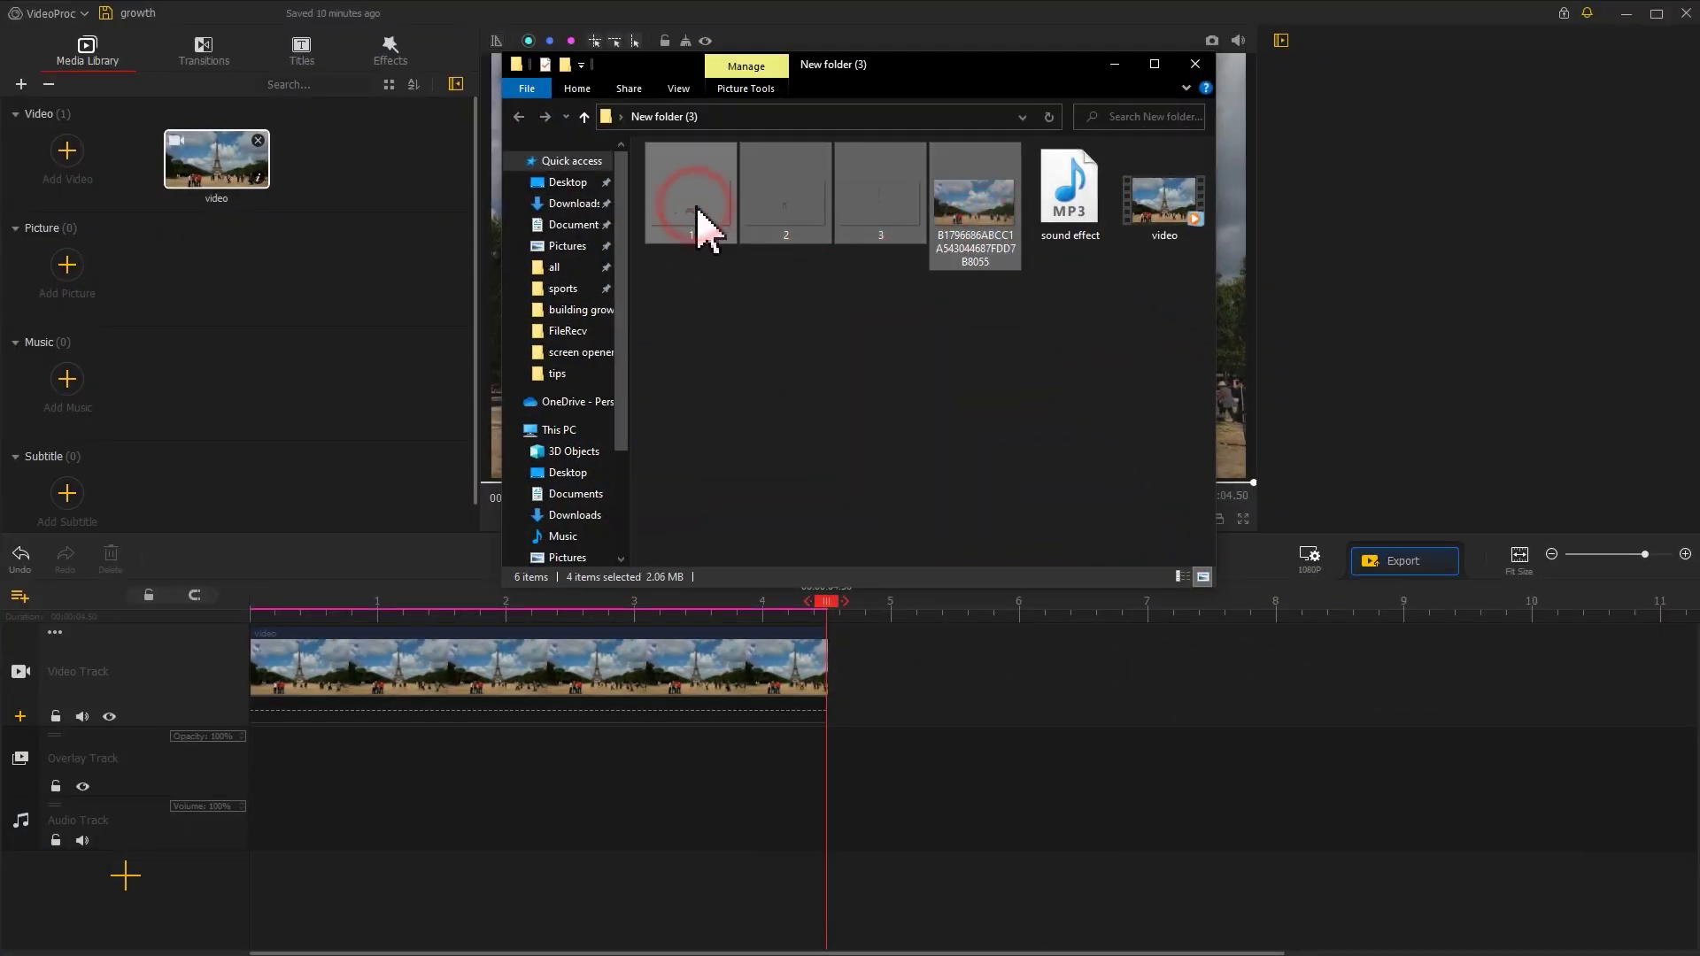
pyautogui.moveTo(383, 347); pyautogui.dragTo(294, 348)
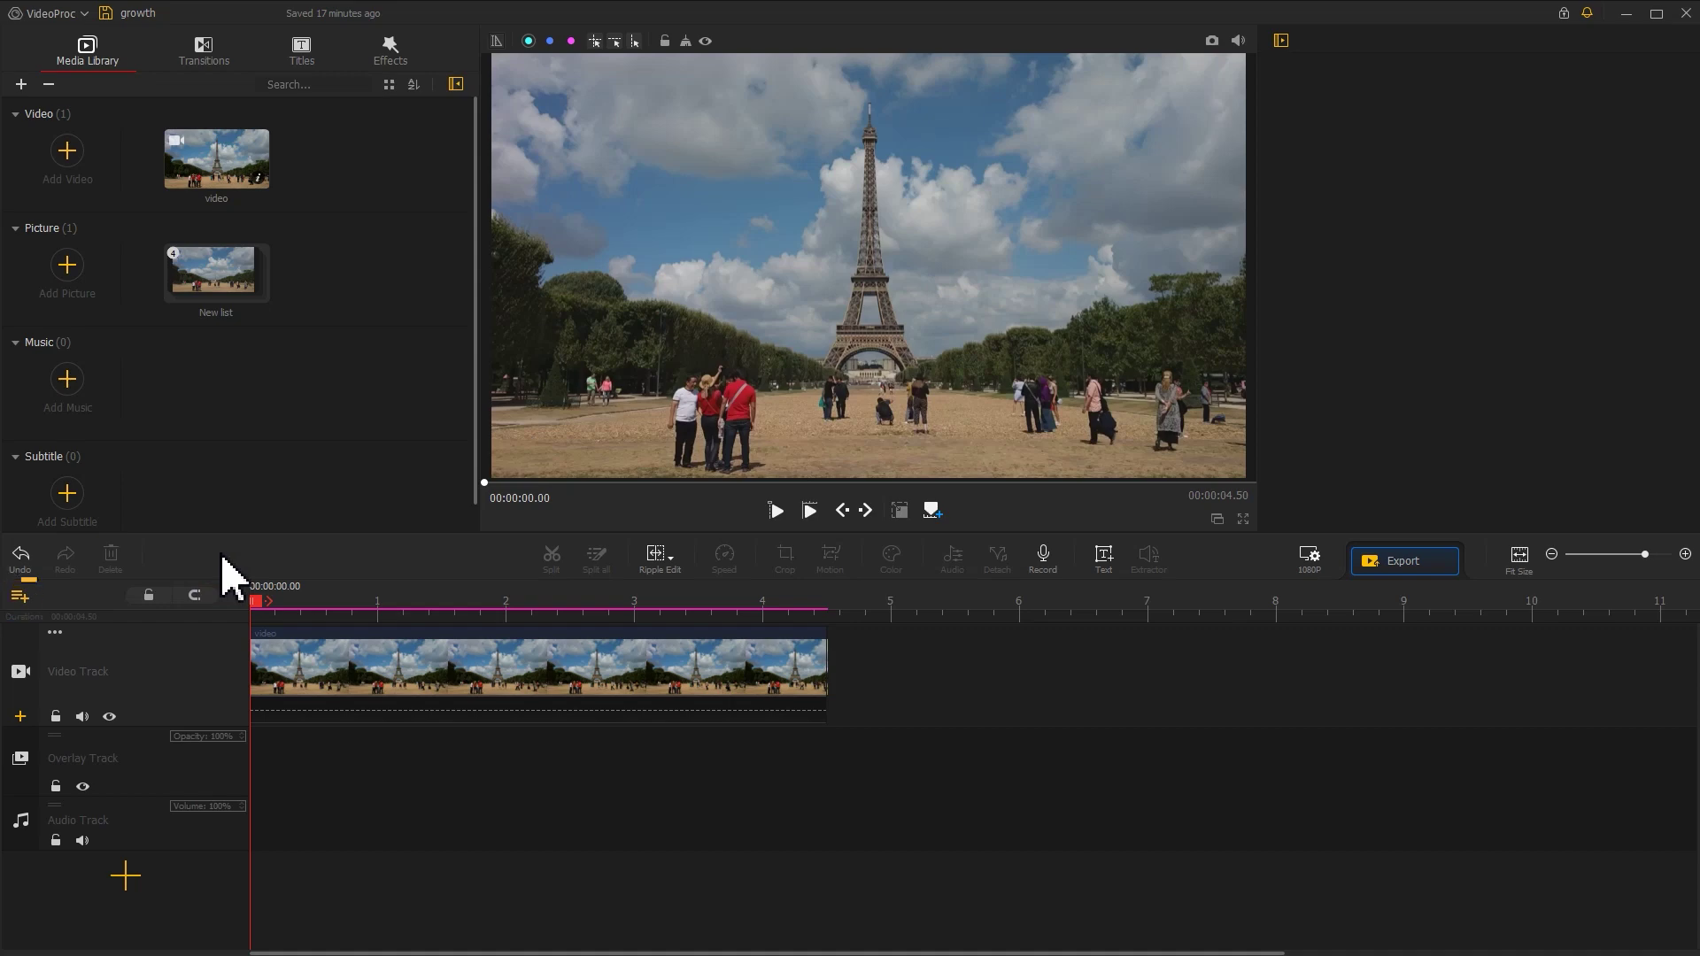
# - Add three more overlay tracks to the timeline
pyautogui.click(19, 594)
pyautogui.click(35, 602)
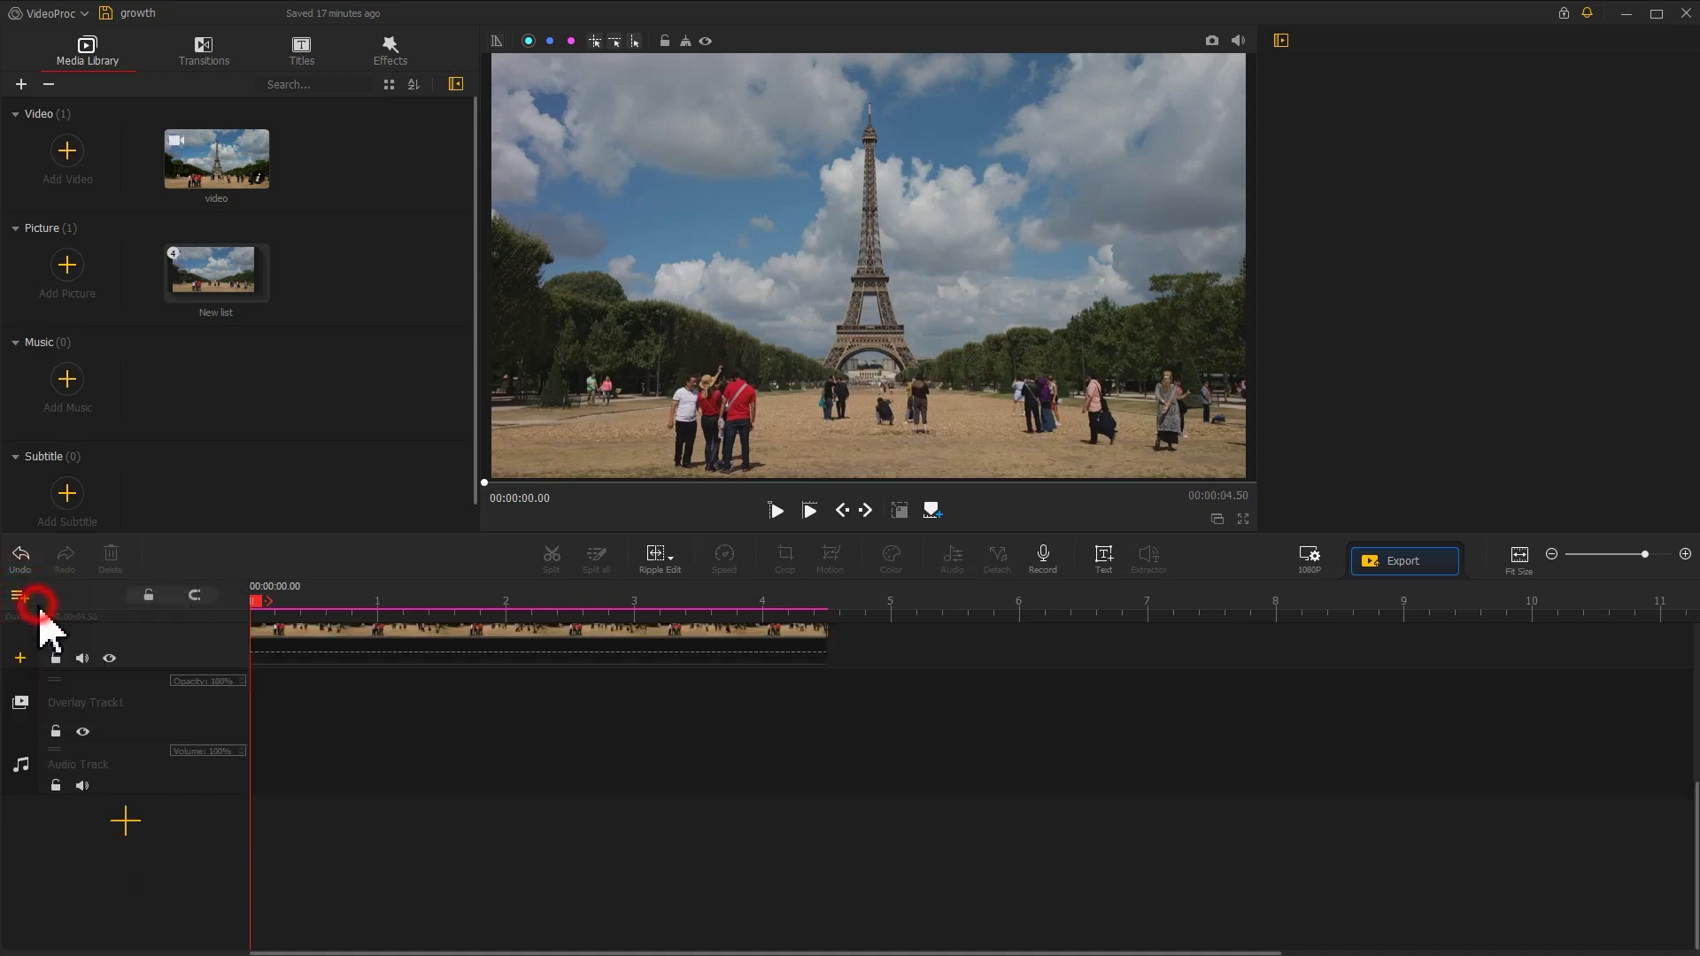
pyautogui.click(21, 595)
pyautogui.click(35, 606)
pyautogui.click(20, 596)
pyautogui.click(39, 607)
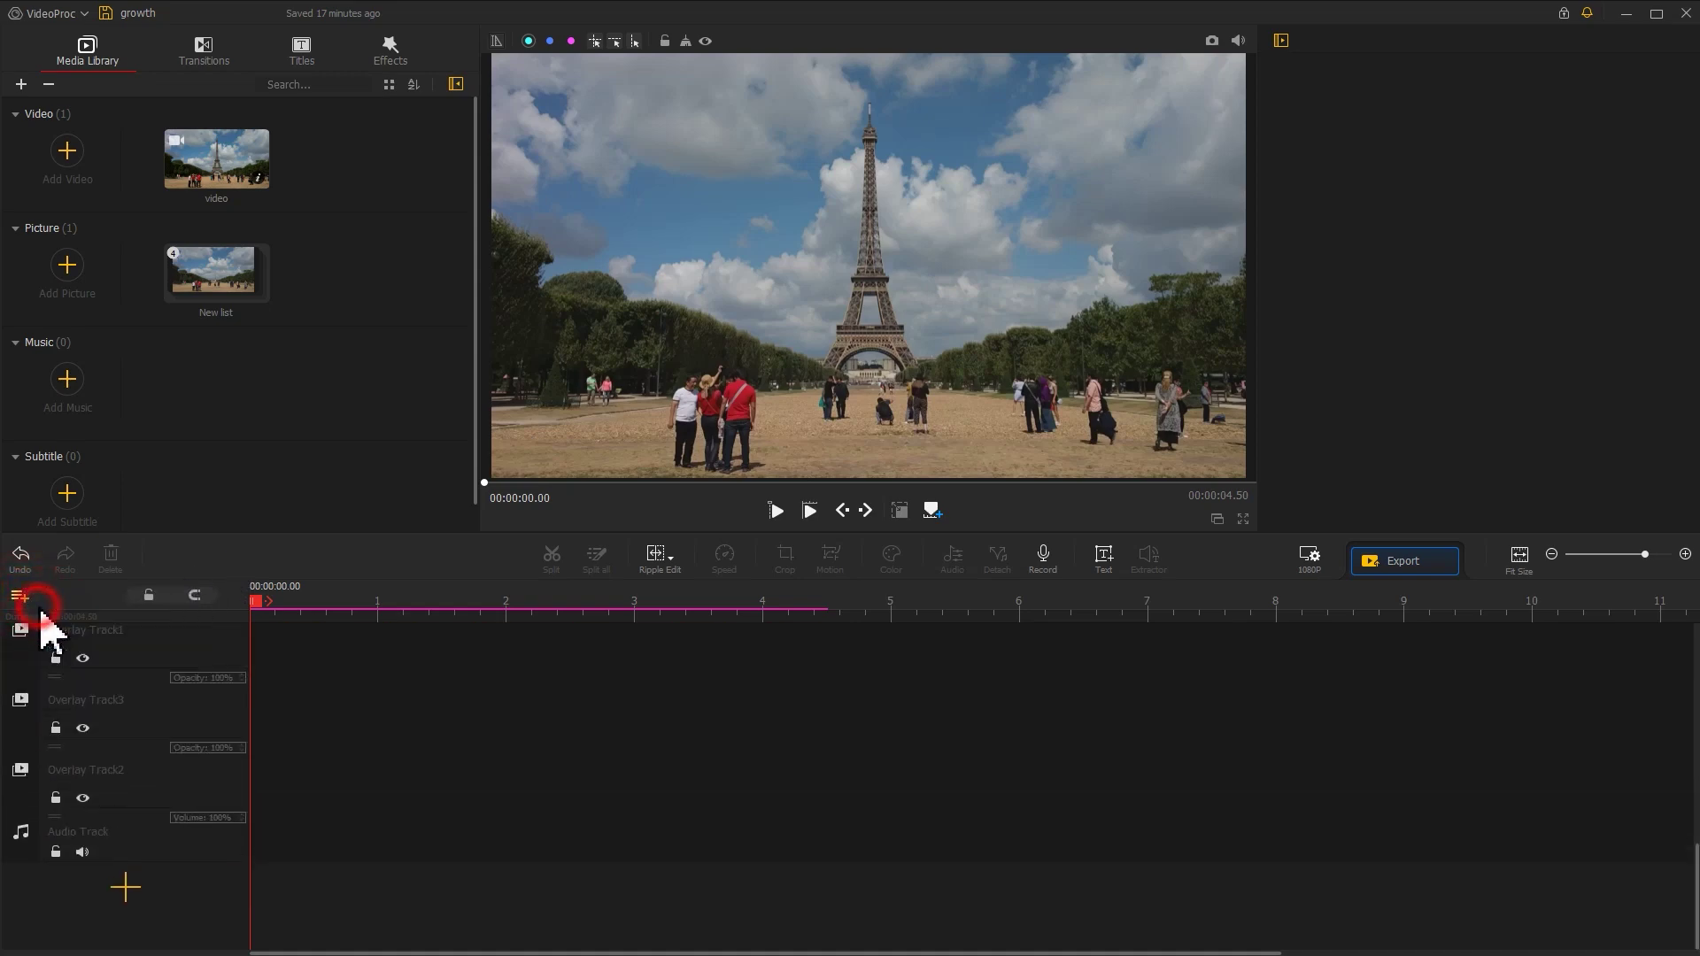
pyautogui.scroll(3, 354, 731)
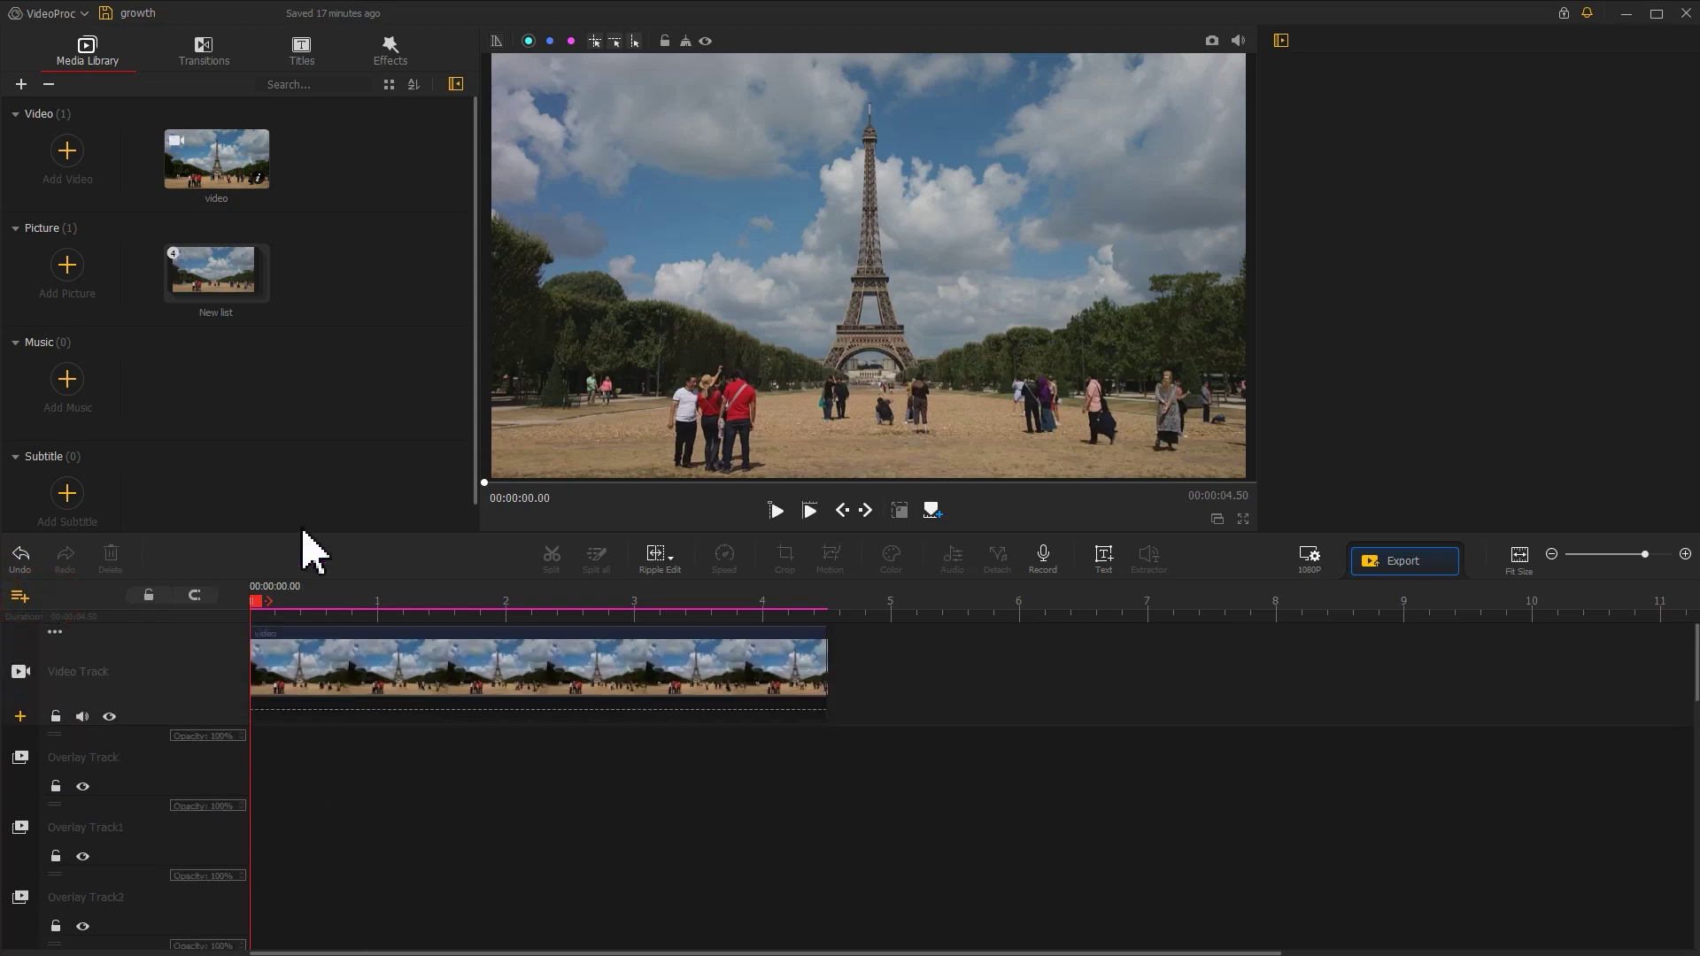
# - Place the tower-free background photo at the start of the first overlay track and fit it to the screen height
pyautogui.doubleClick(235, 292)
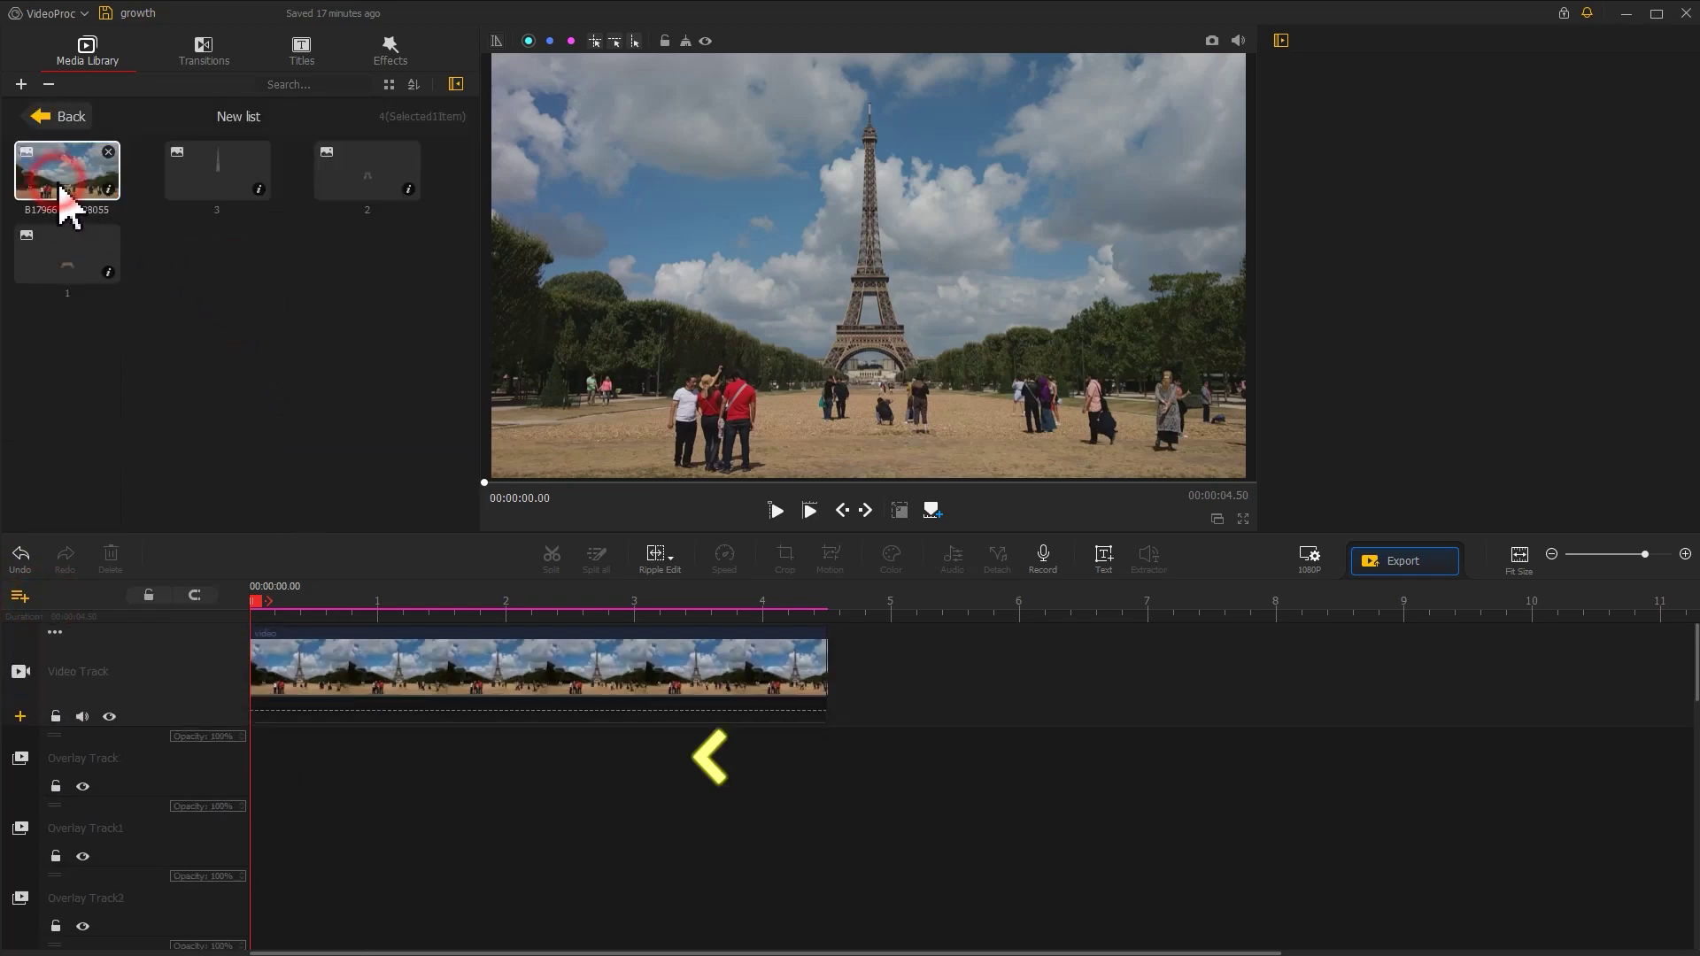
pyautogui.moveTo(62, 194); pyautogui.dragTo(828, 760)
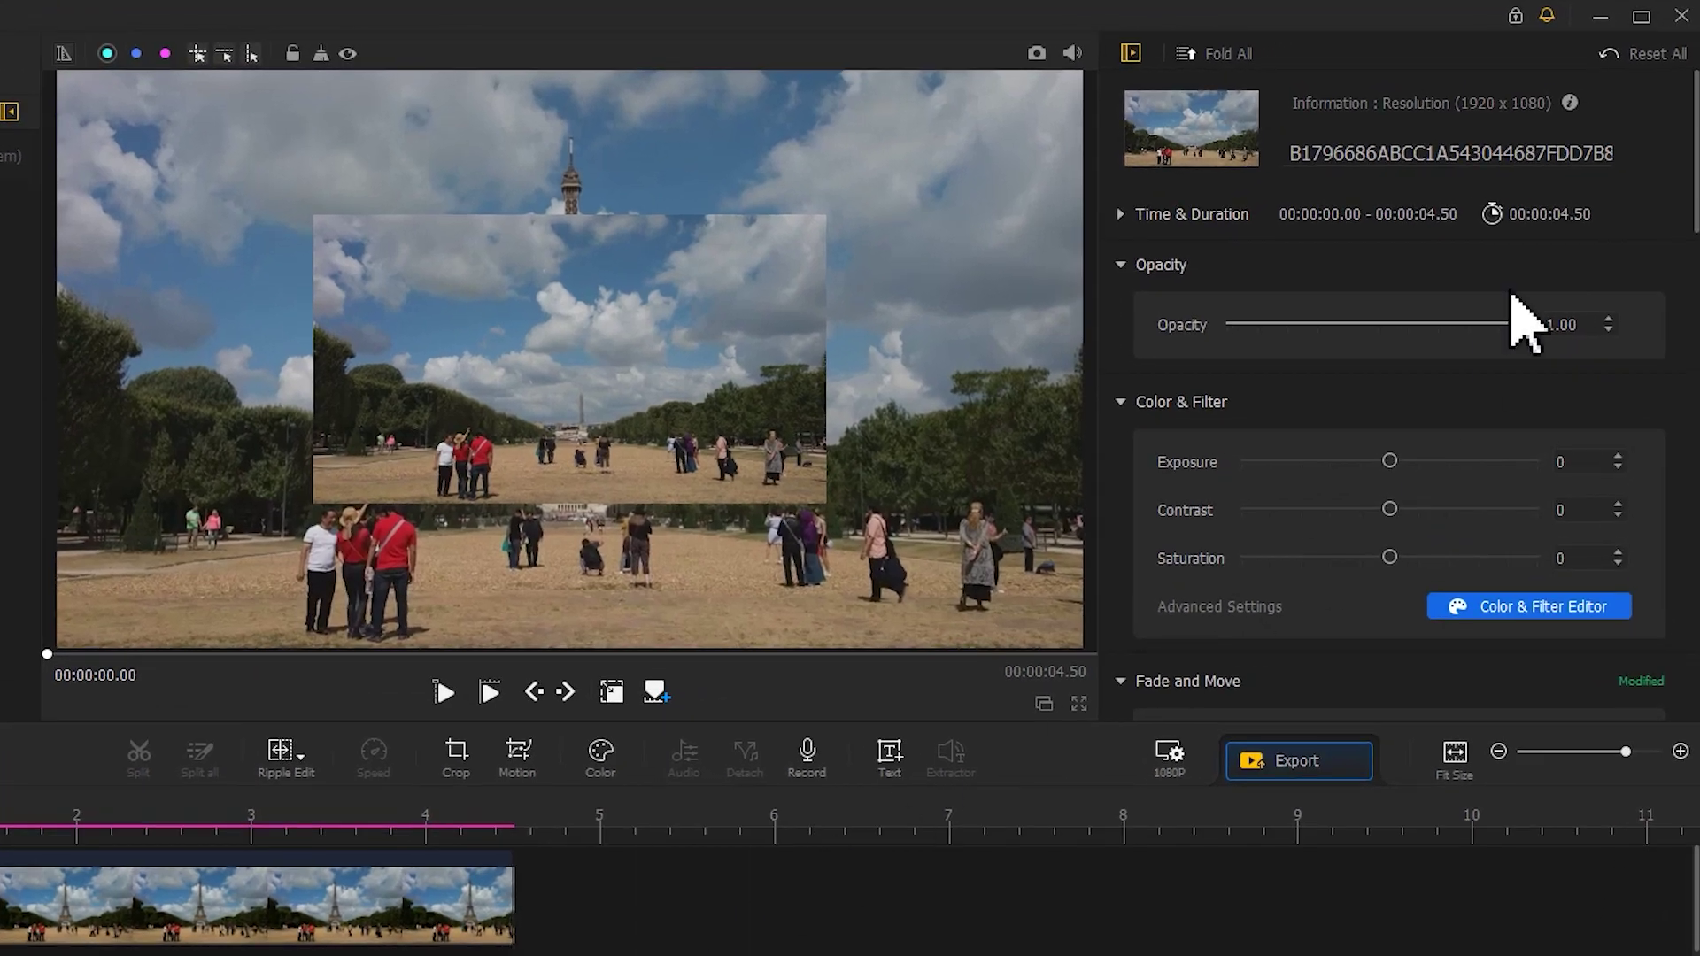
pyautogui.scroll(-10, 1659, 466)
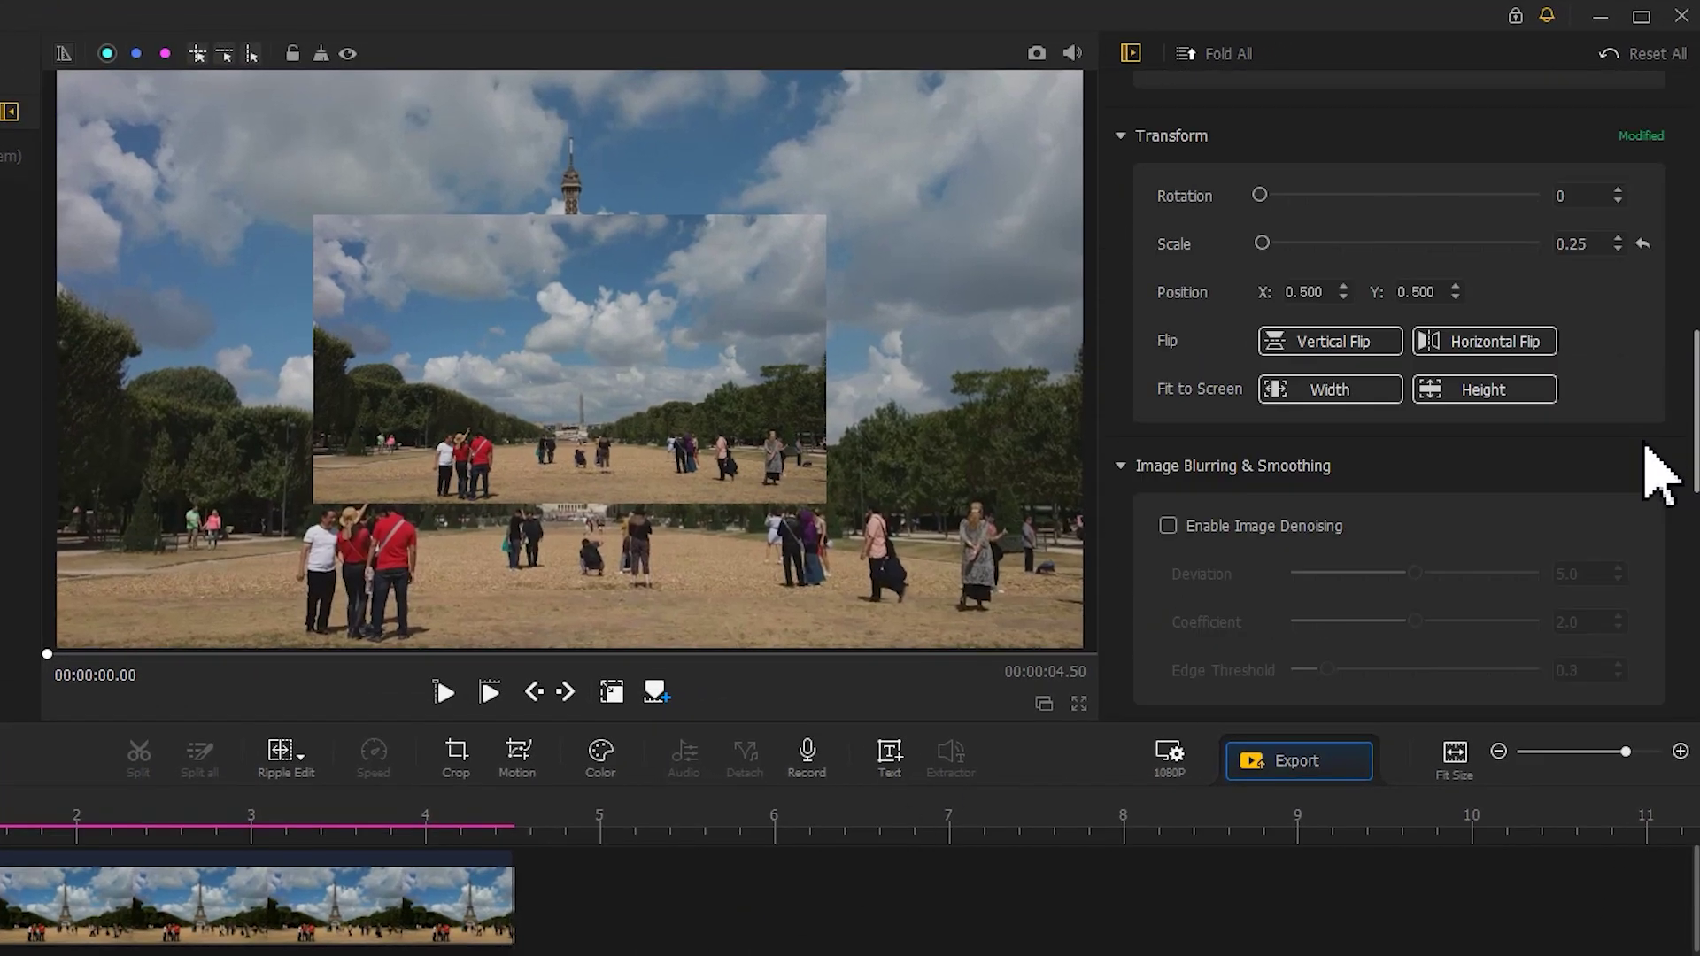
pyautogui.click(1488, 226)
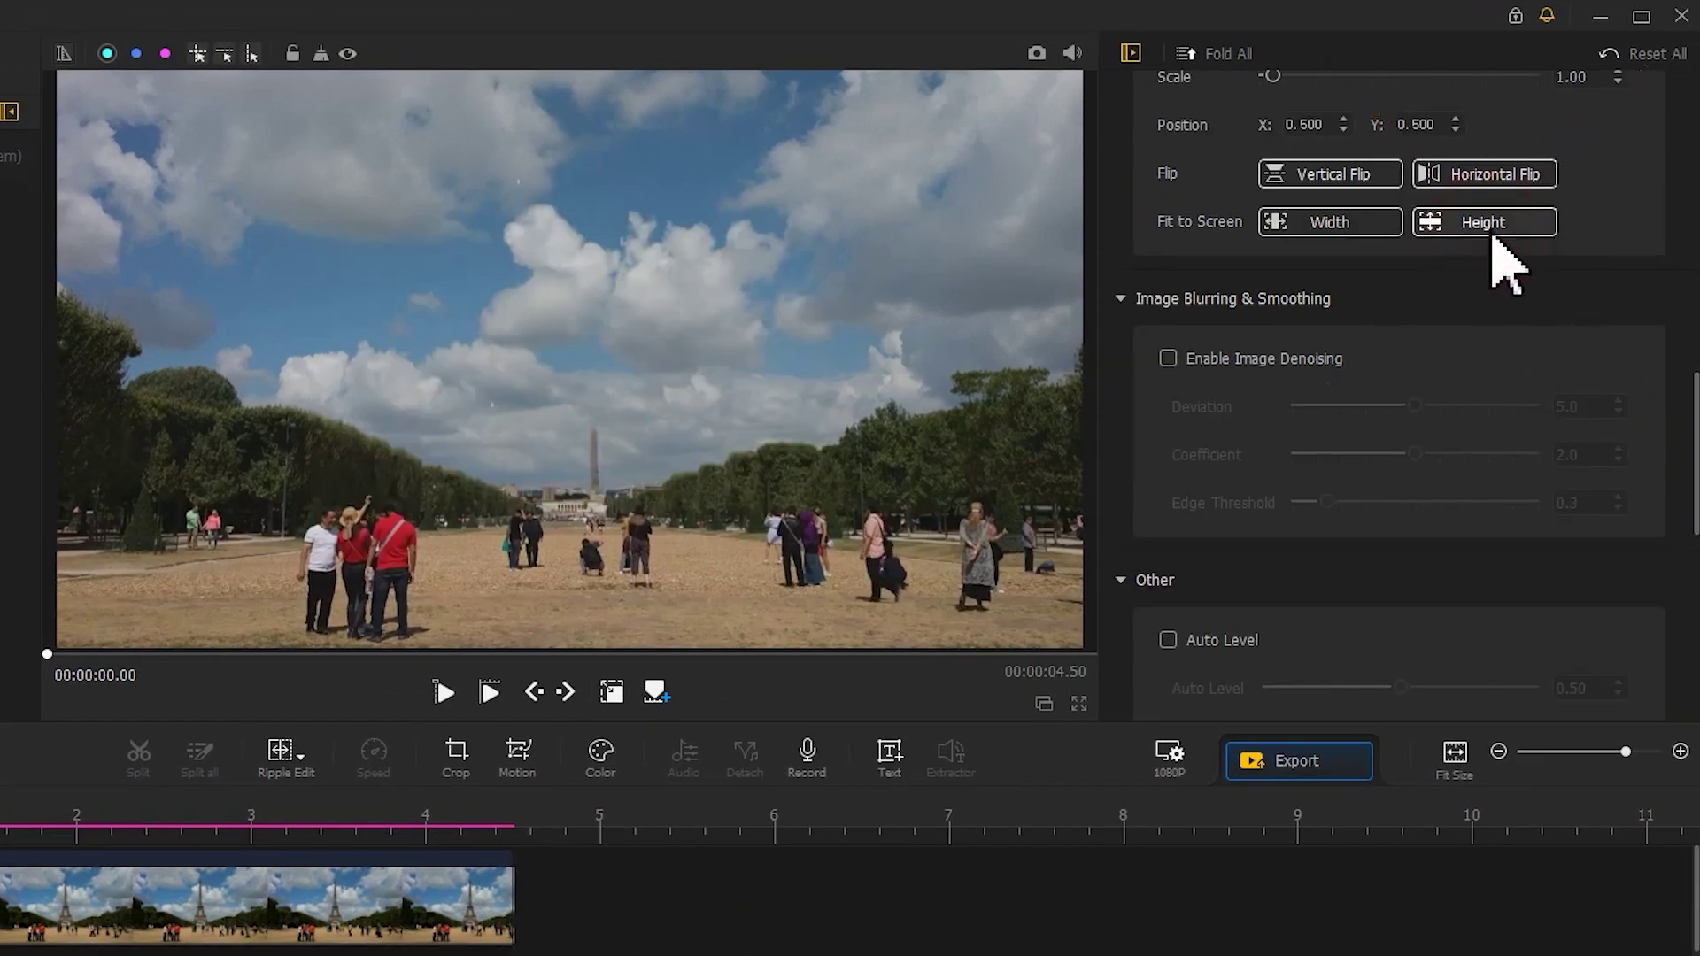
# - Crop off the lower part of the background photo with a custom frame of about 1919 × 800
pyautogui.click(469, 762)
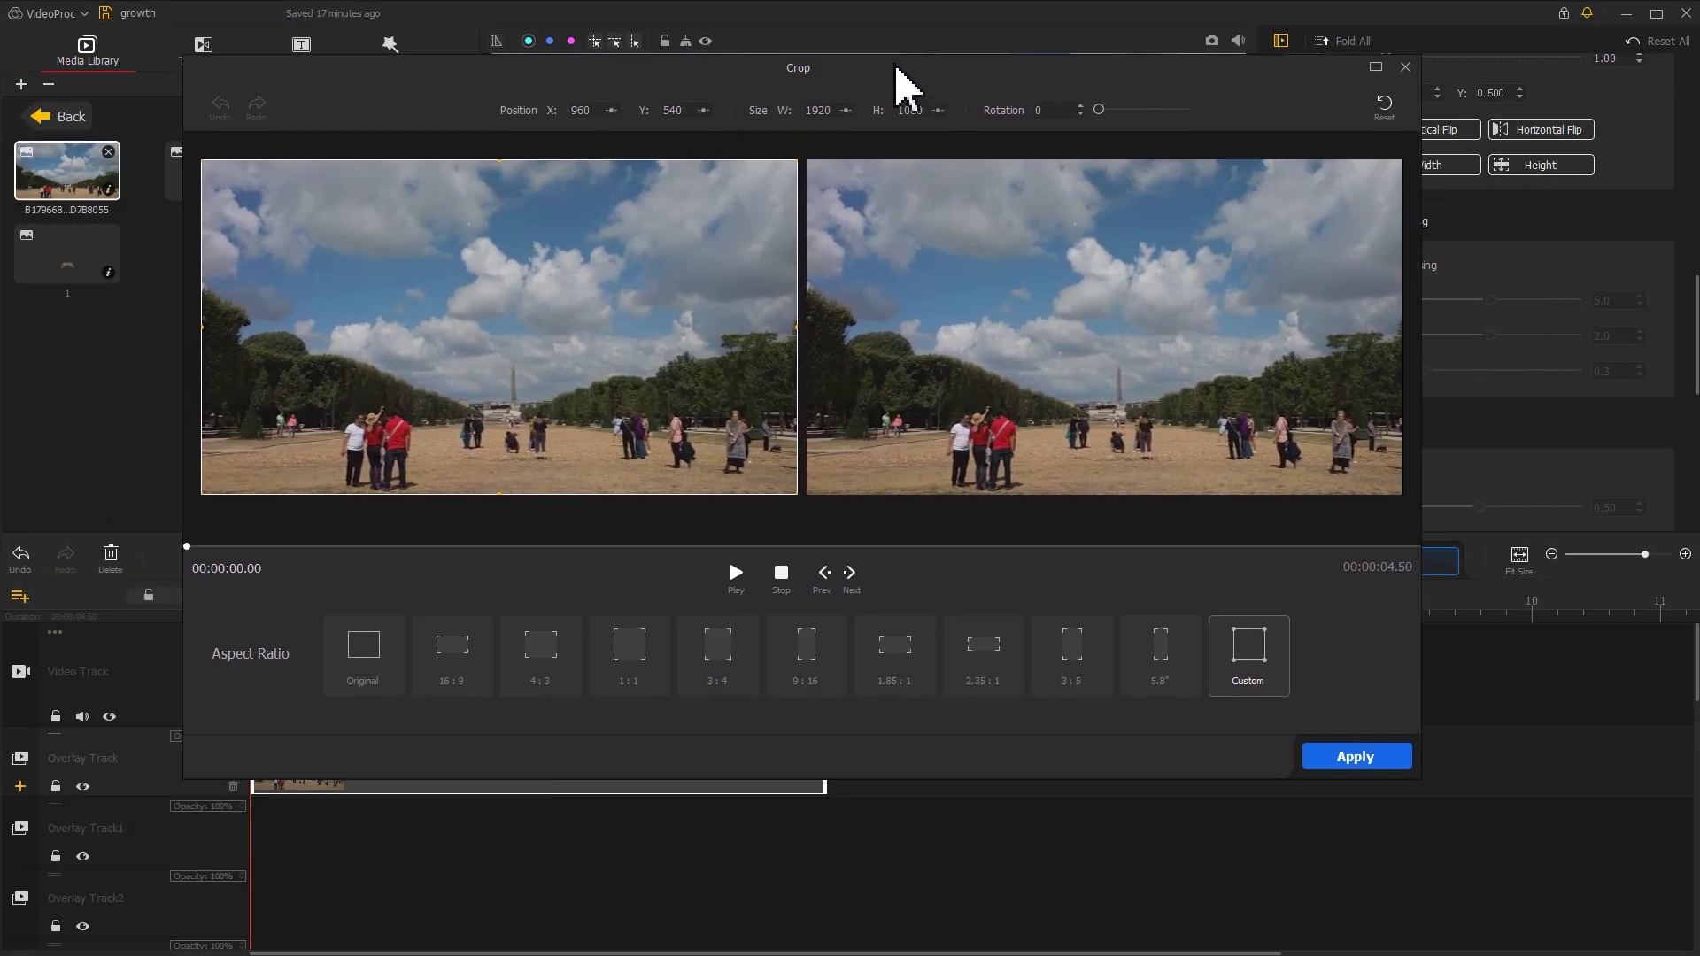
pyautogui.moveTo(896, 67); pyautogui.dragTo(897, 40)
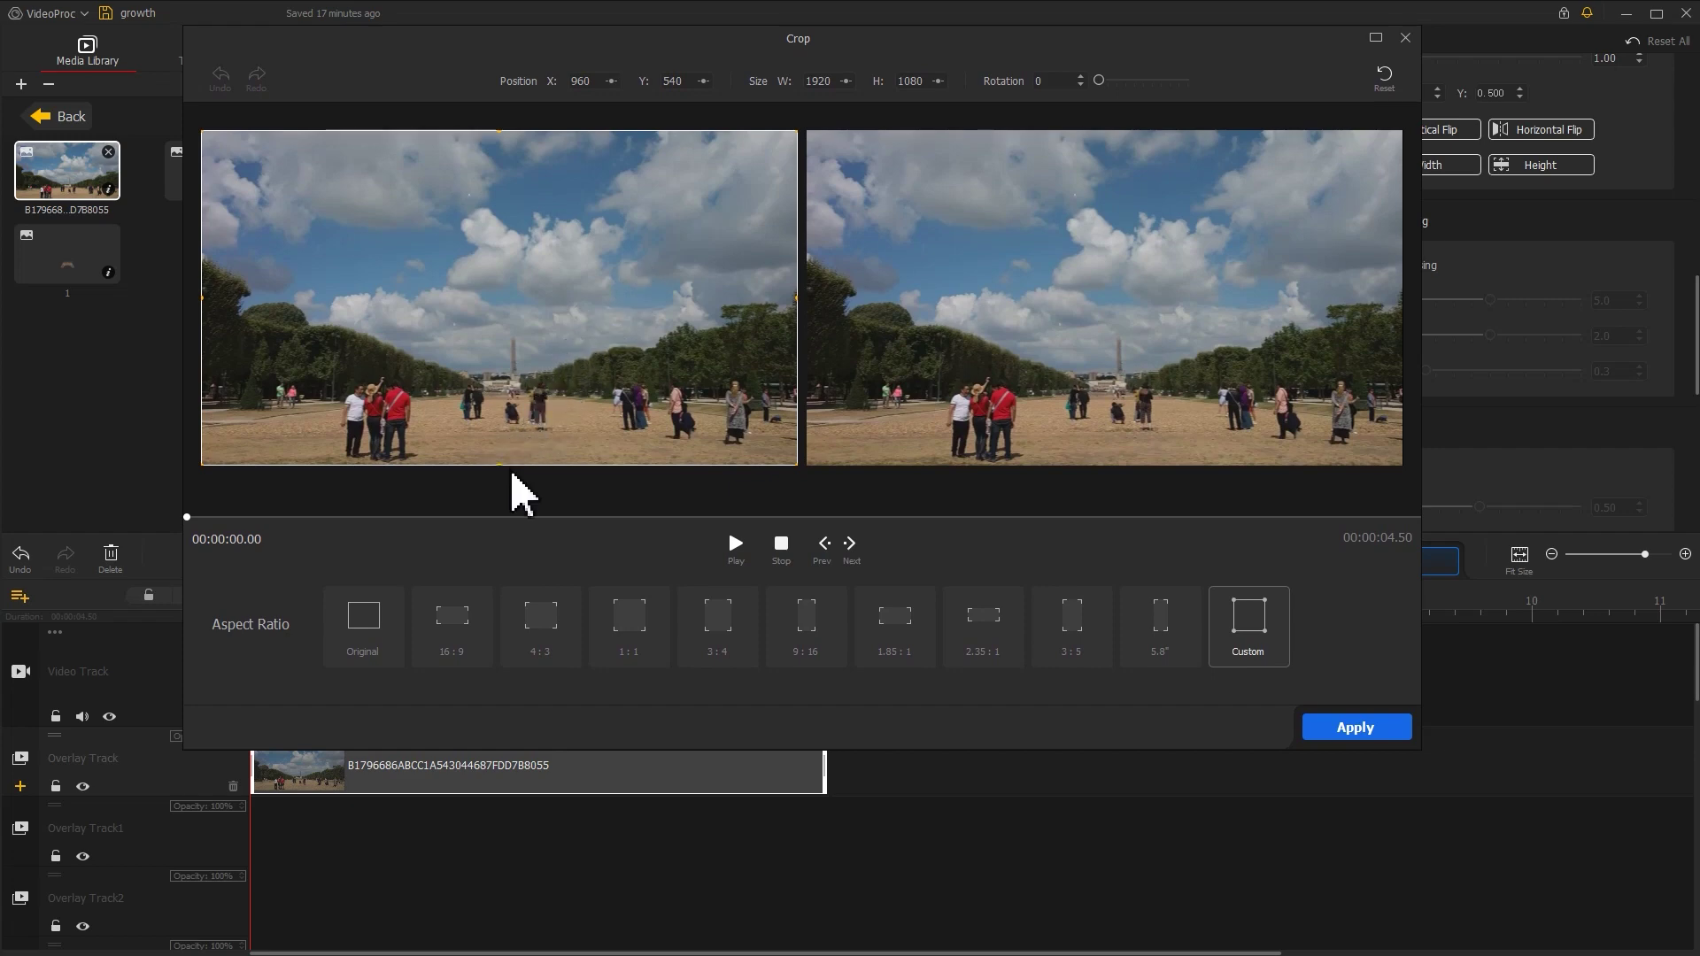
pyautogui.moveTo(498, 463); pyautogui.dragTo(501, 381)
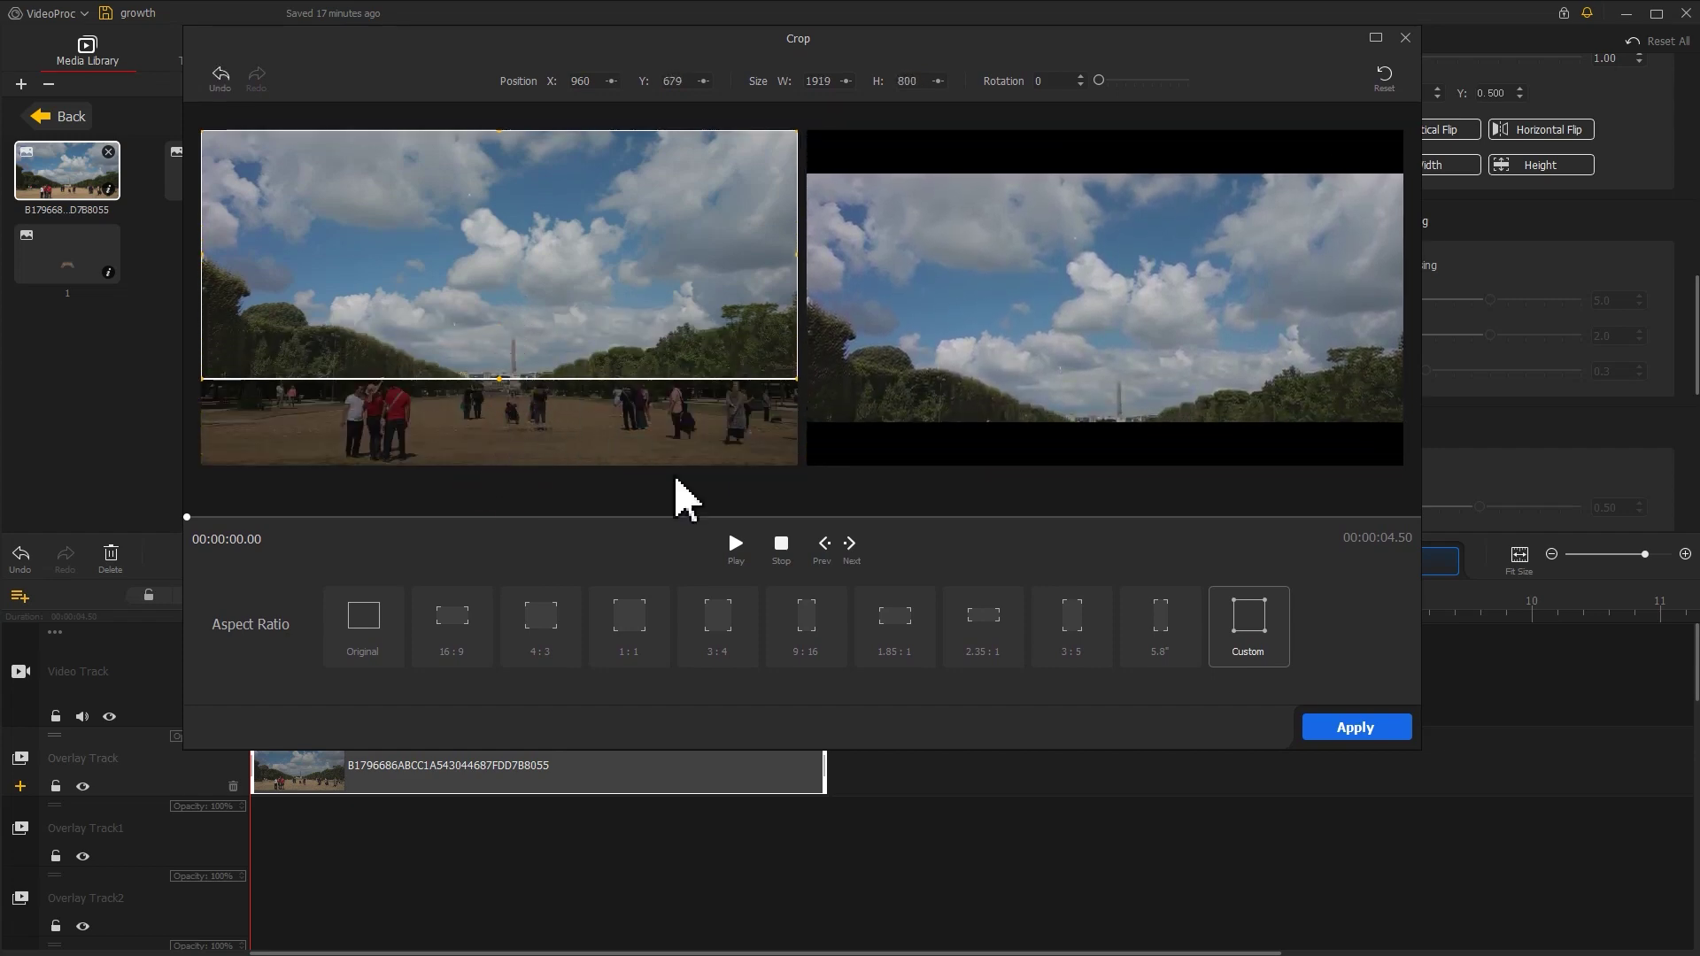
pyautogui.click(1320, 731)
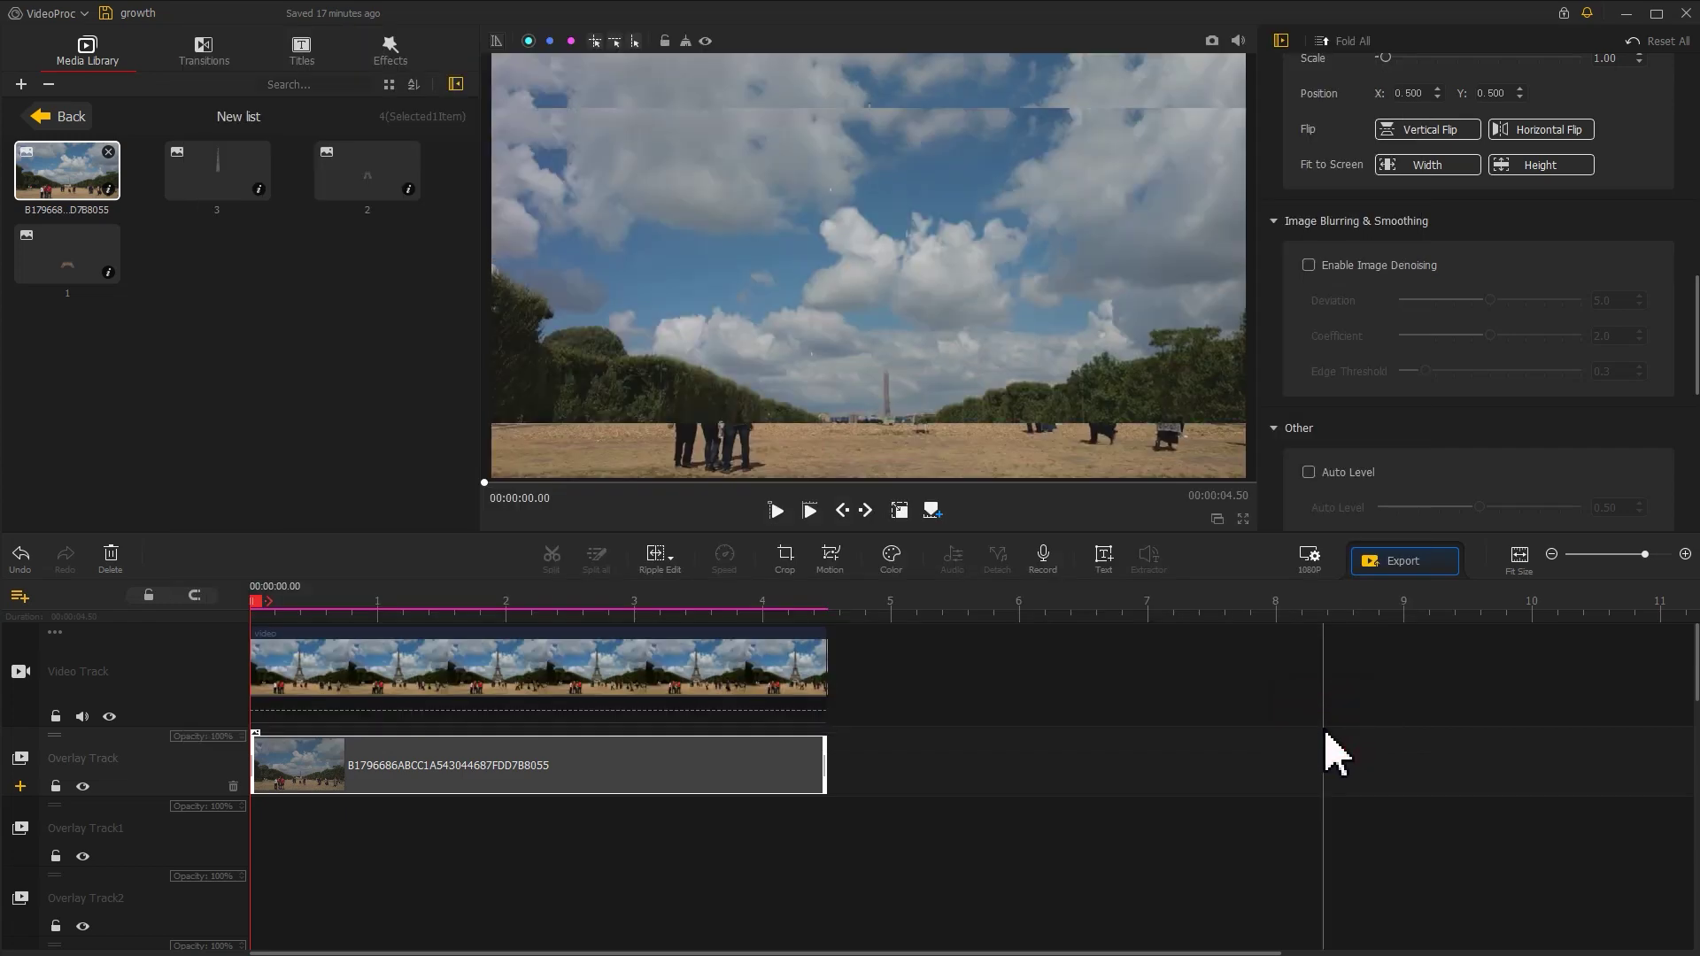
# - Move the cropped background photo up in the preview to Y 0.629 so it lines up with the video beneath
pyautogui.click(901, 512)
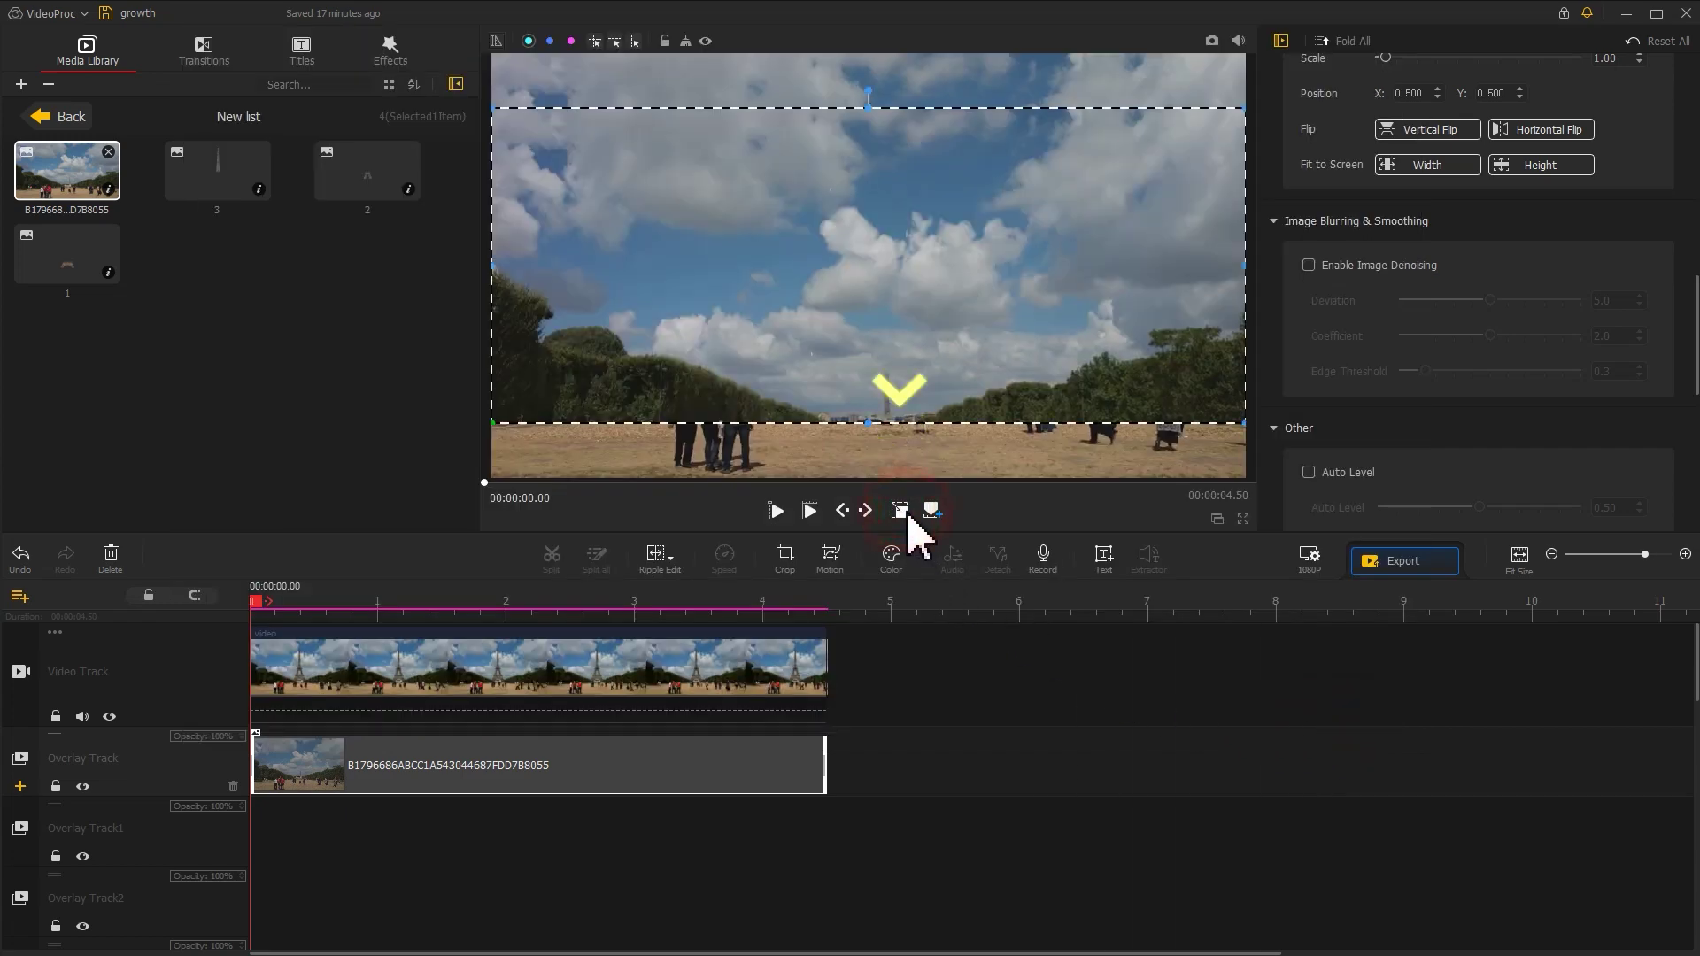
pyautogui.moveTo(890, 340); pyautogui.dragTo(881, 285)
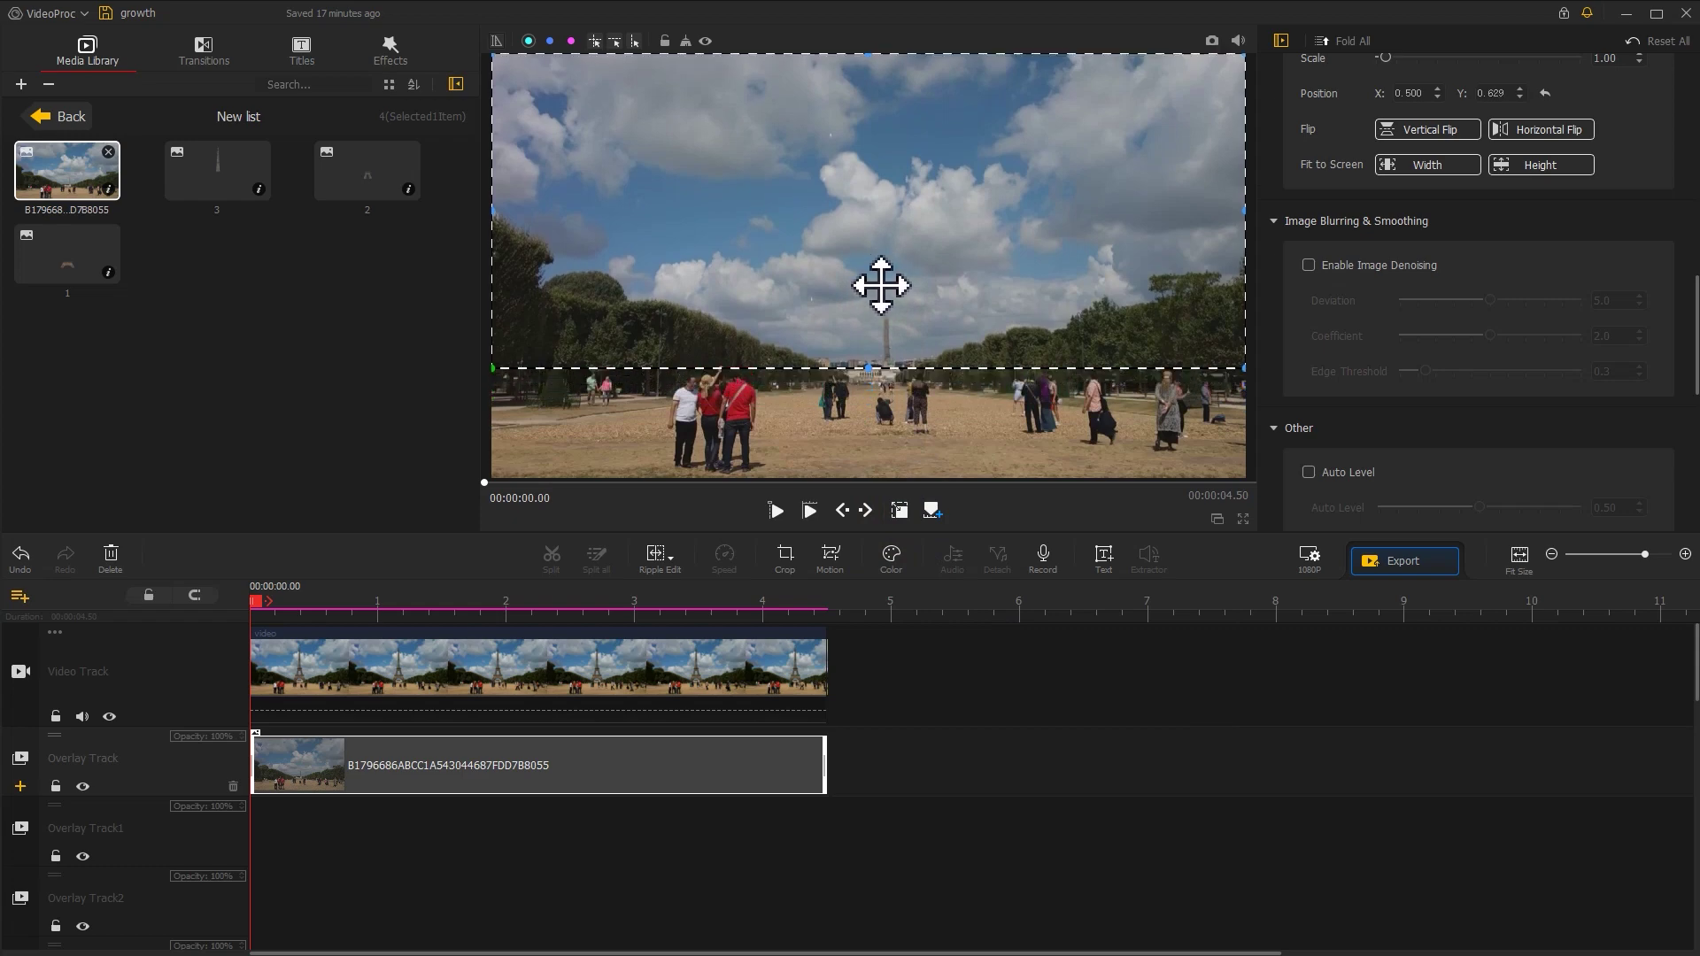
pyautogui.click(900, 511)
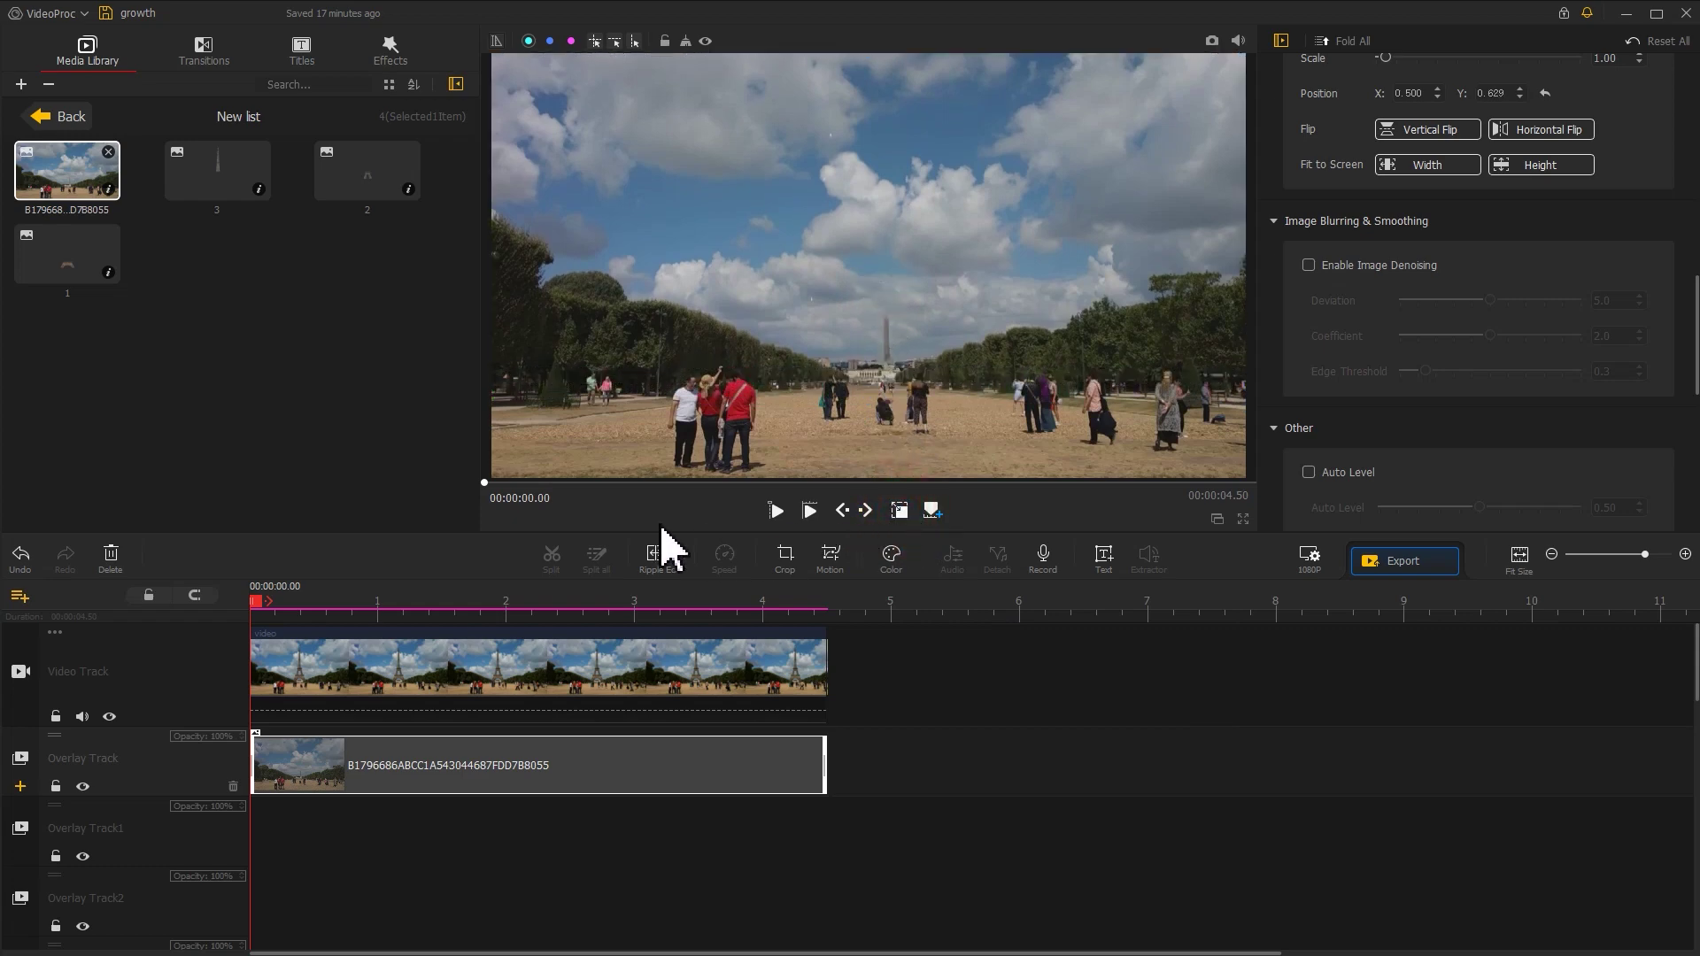
# - Place pictures 1, 2 and 3 on Overlay Track1, Overlay Track2 and Overlay Track3, all starting at about 00:00:00.23
pyautogui.moveTo(76, 285); pyautogui.dragTo(301, 841)
pyautogui.moveTo(365, 186); pyautogui.dragTo(301, 902)
pyautogui.moveTo(232, 181); pyautogui.dragTo(294, 859)
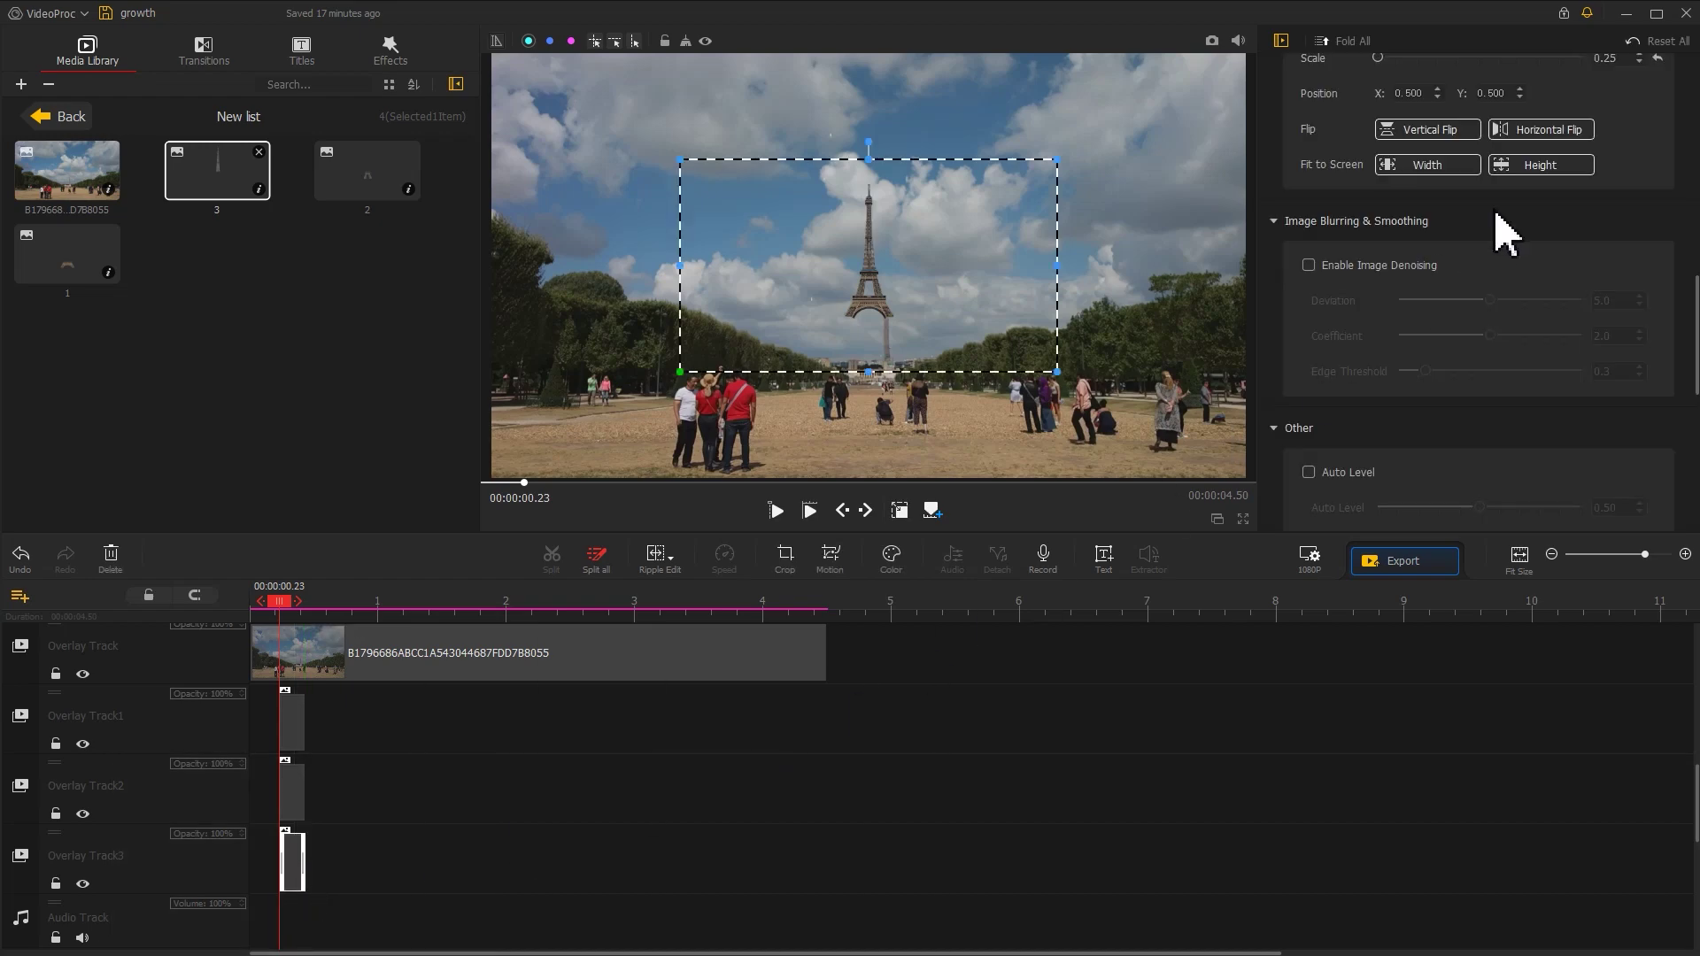
# - Fit the three tower-piece clips on Overlay Track3, Overlay Track2 and Overlay Track1 to the screen height
pyautogui.click(1542, 167)
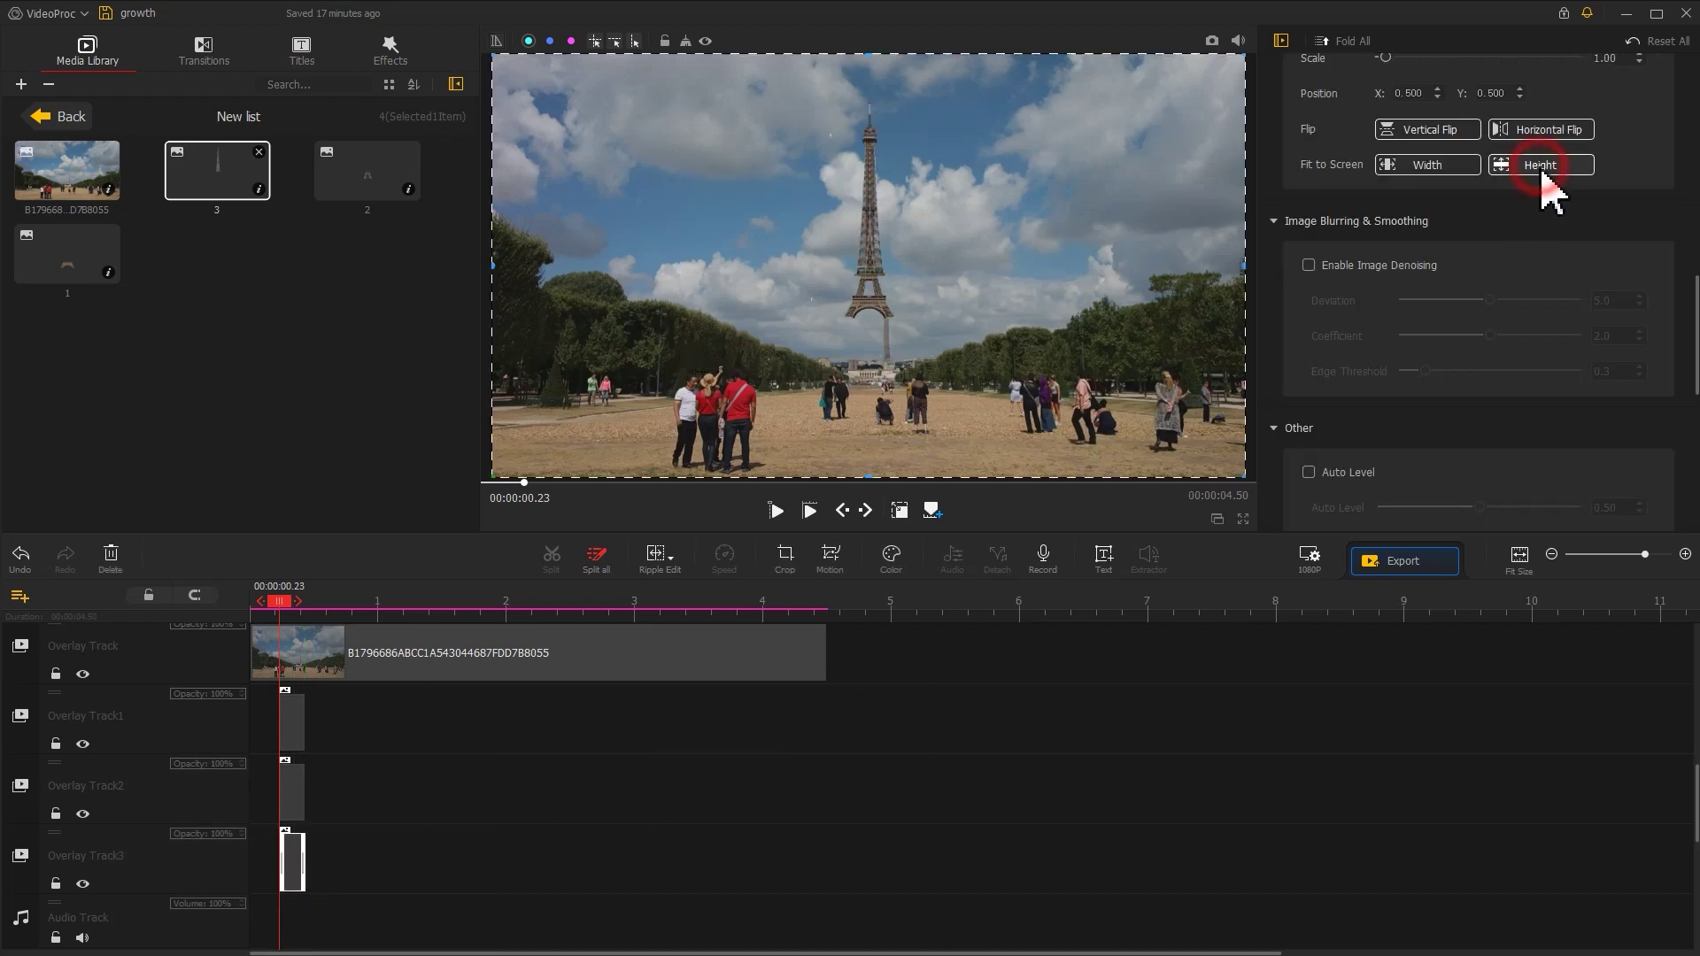
pyautogui.click(294, 791)
pyautogui.click(1501, 168)
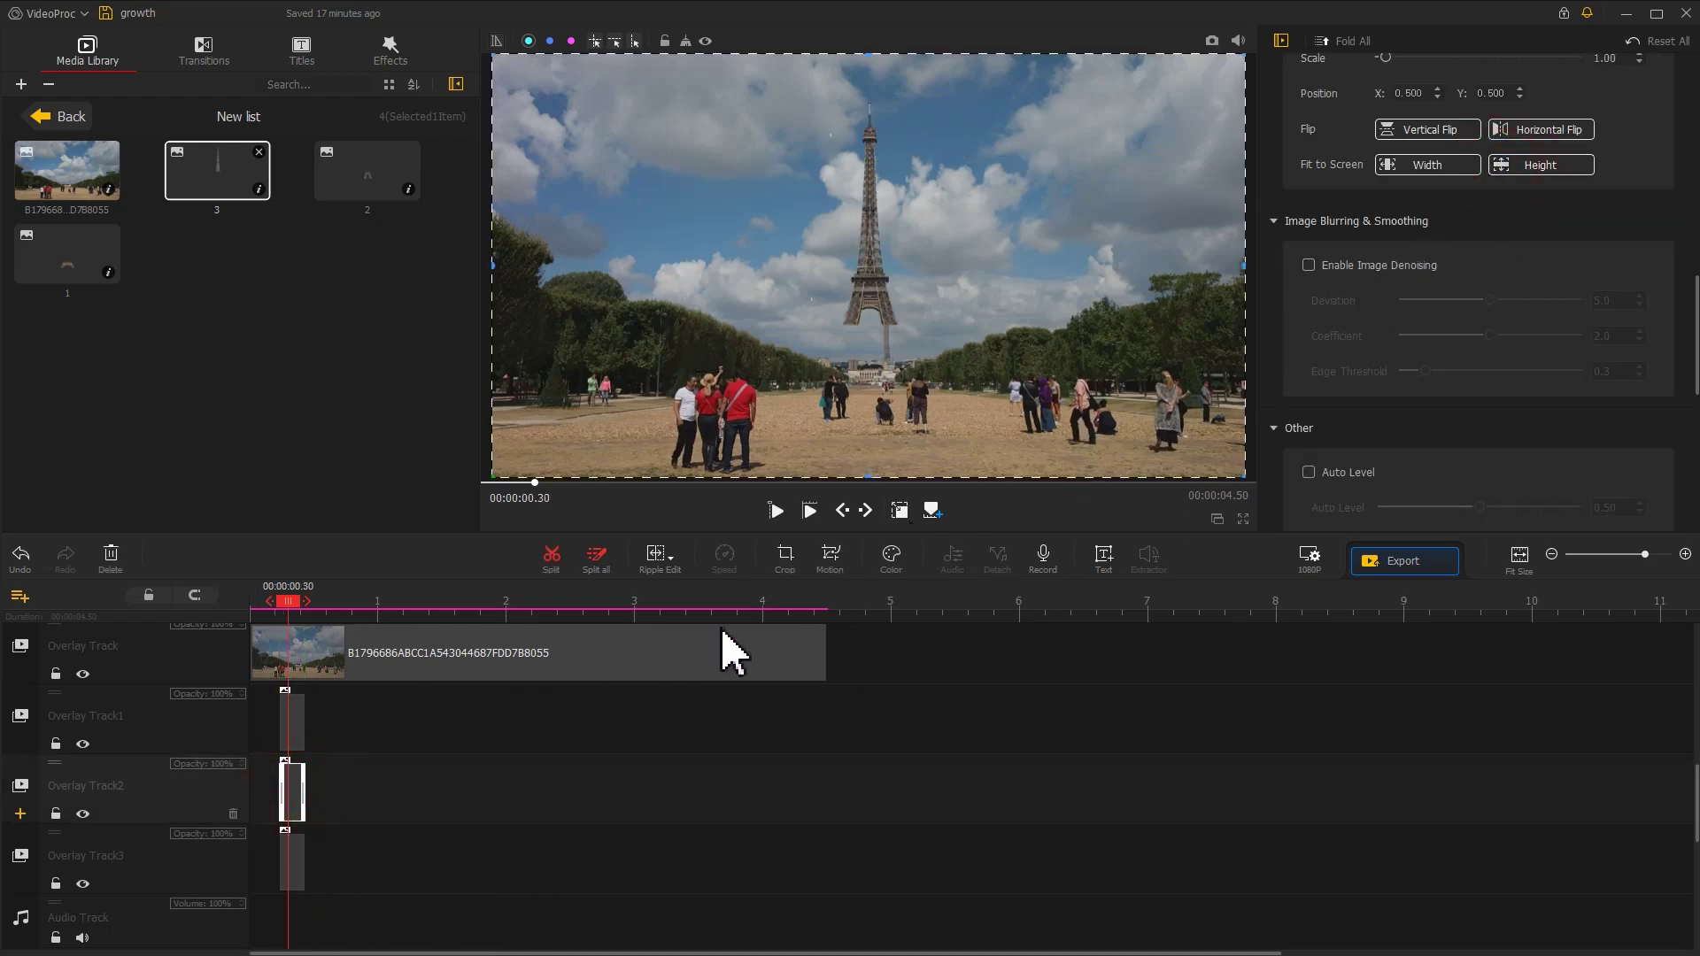
pyautogui.click(293, 717)
pyautogui.click(1541, 167)
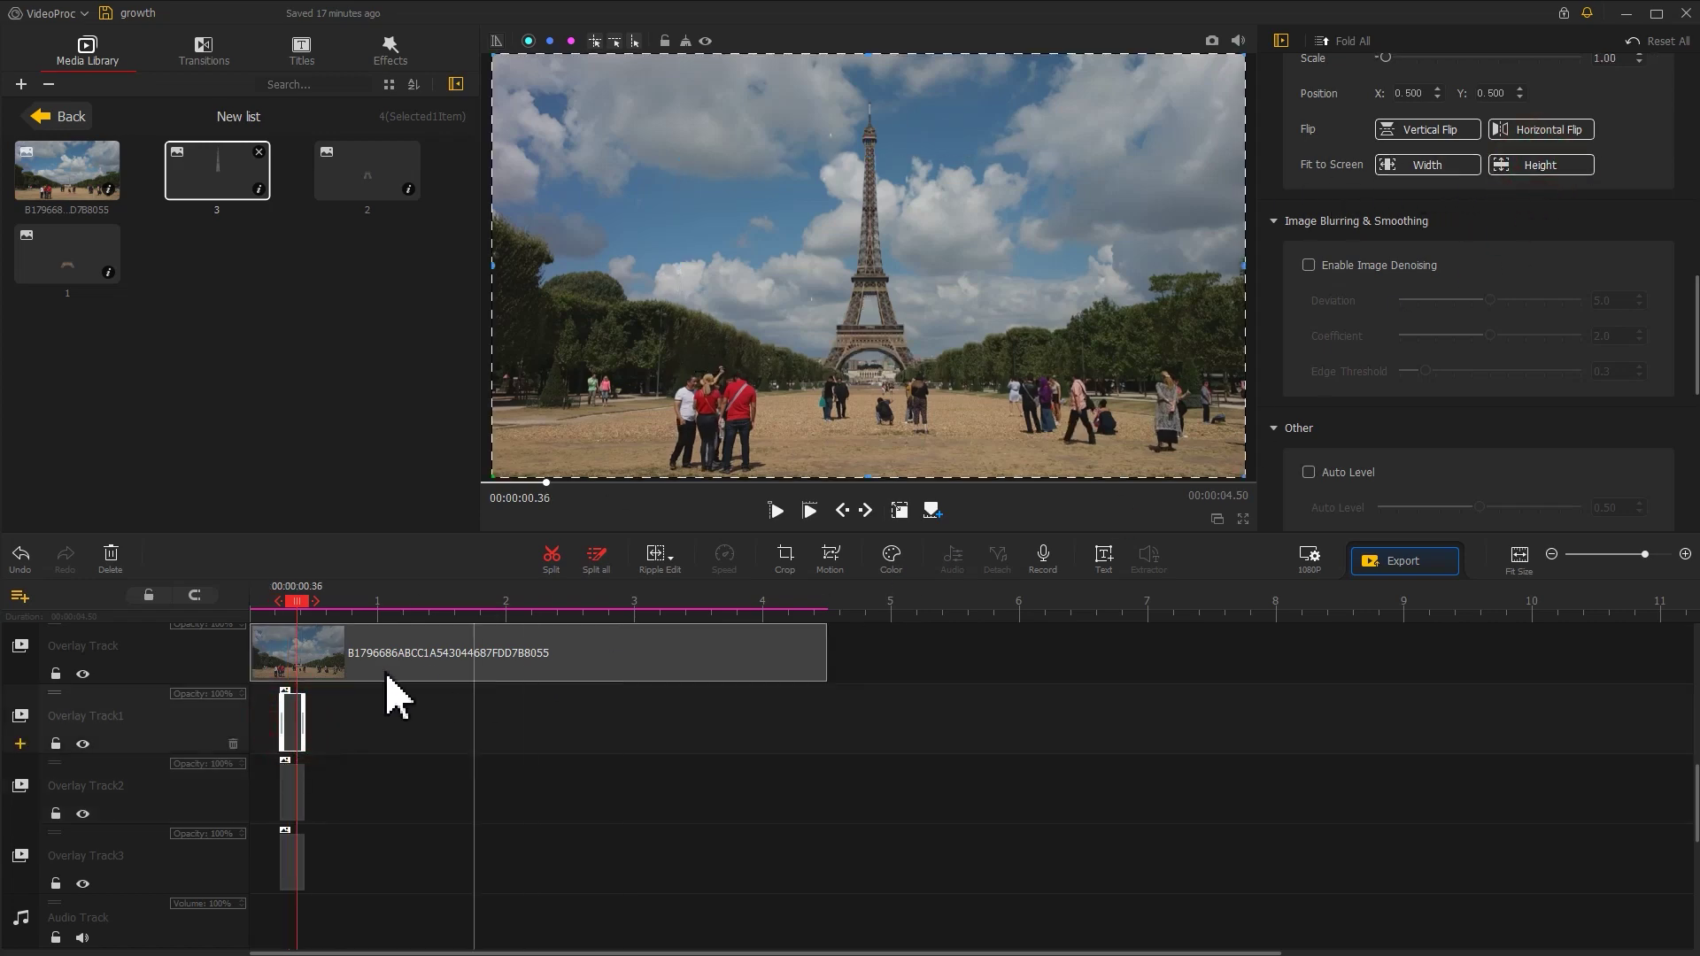
# - Stagger tower clips 1, 2 and 3 to start at about 0.33, 0.6 and 1.3 seconds, and extend all three to the background clip's end
pyautogui.moveTo(304, 603); pyautogui.dragTo(301, 608)
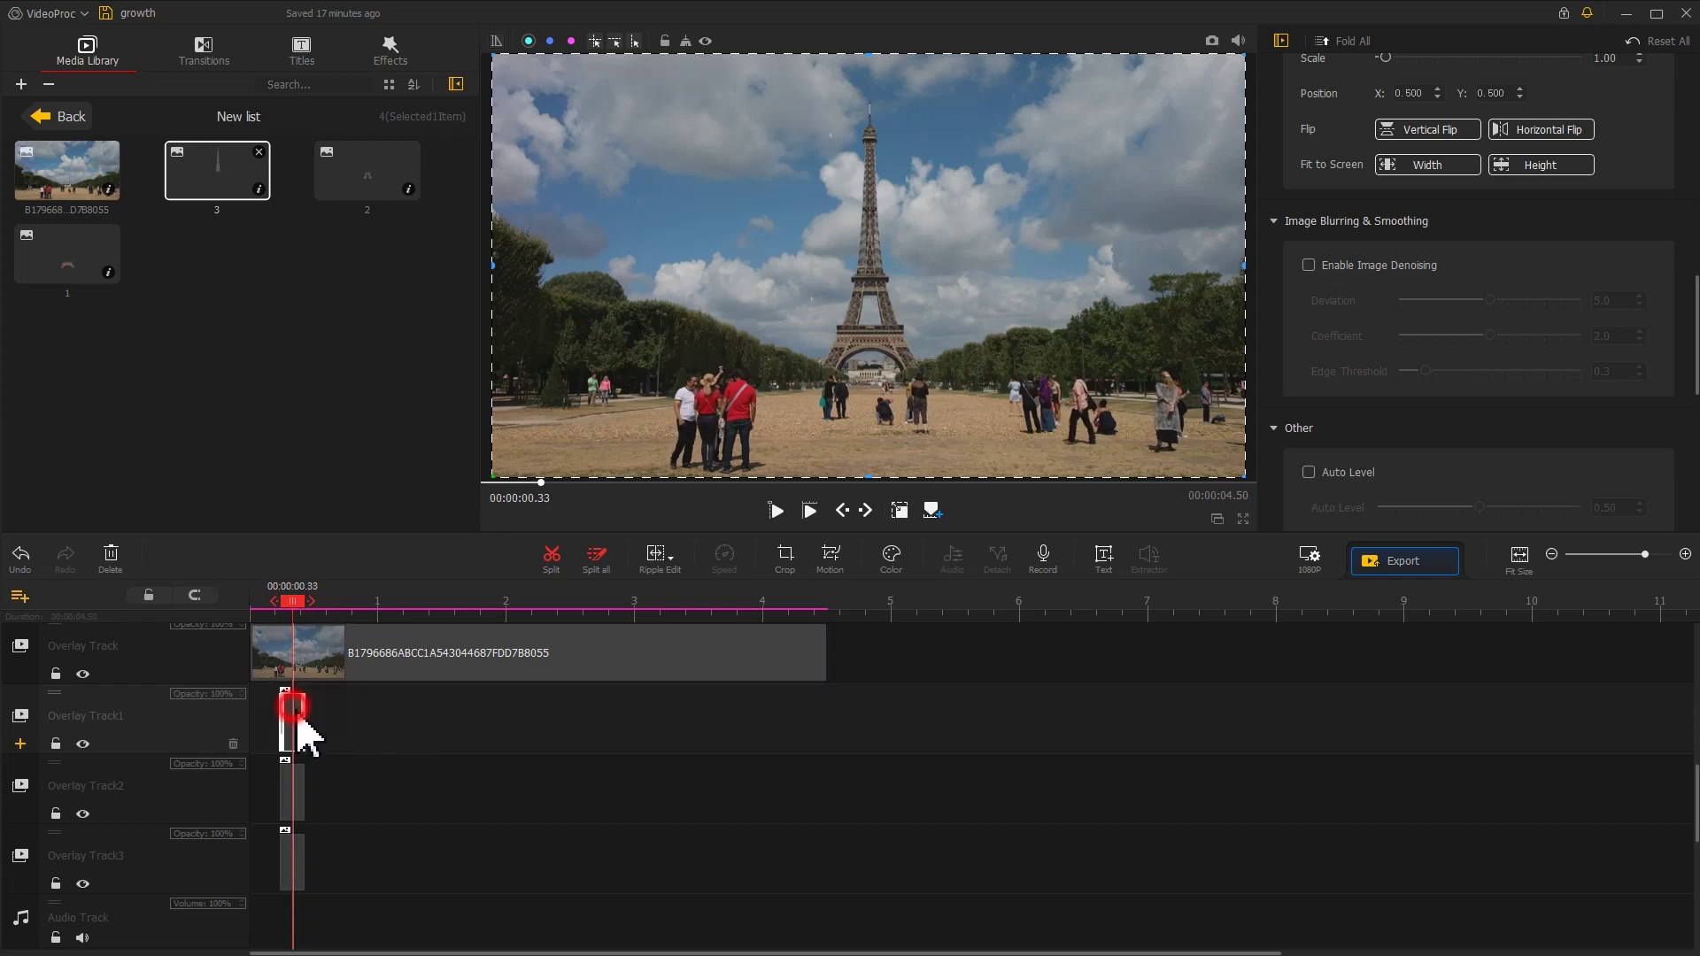
pyautogui.moveTo(298, 719); pyautogui.dragTo(344, 775)
pyautogui.click(295, 857)
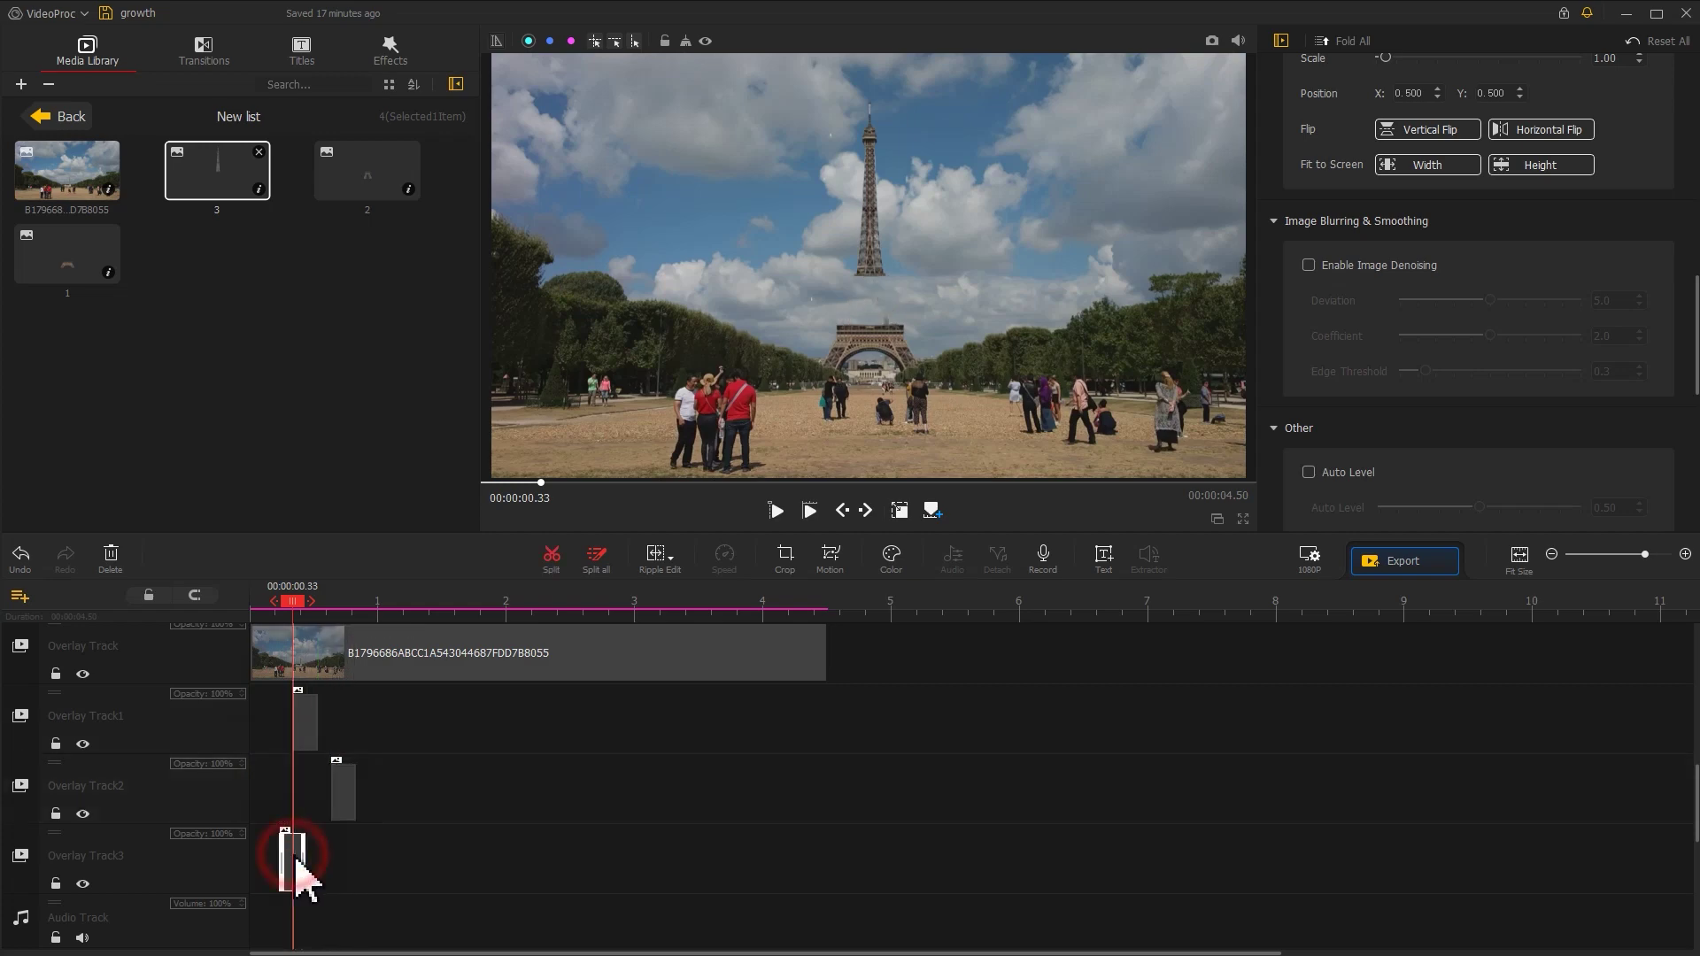
pyautogui.moveTo(296, 858); pyautogui.dragTo(824, 877)
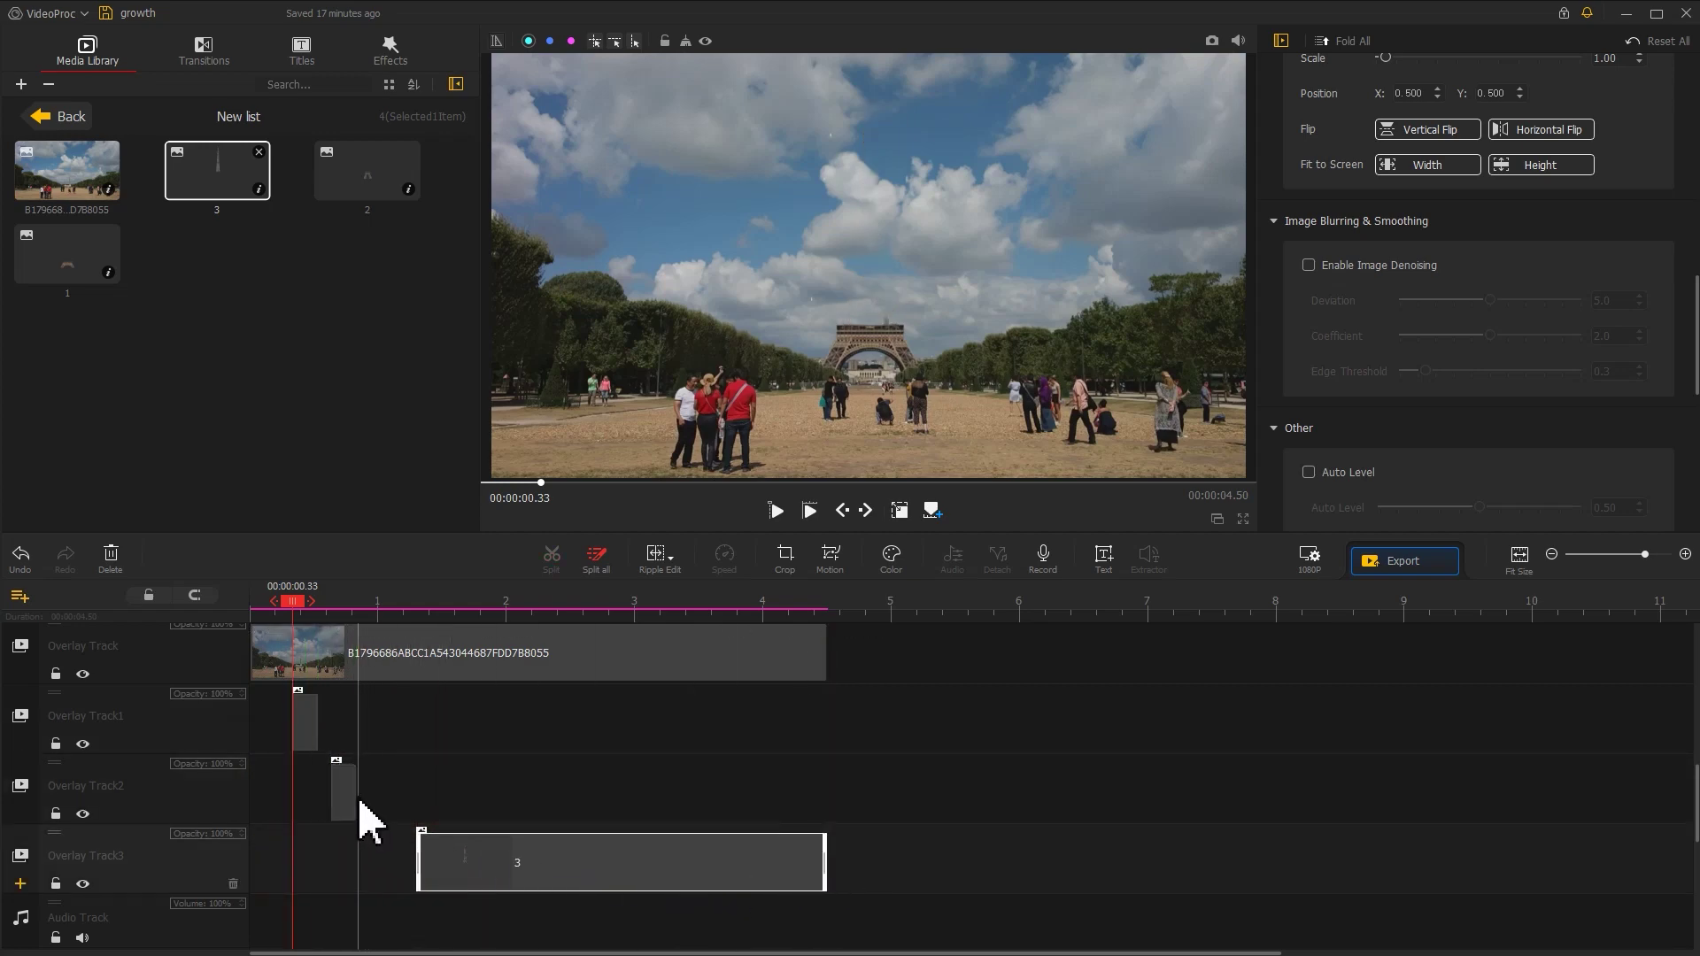
pyautogui.moveTo(356, 789); pyautogui.dragTo(824, 791)
pyautogui.click(317, 727)
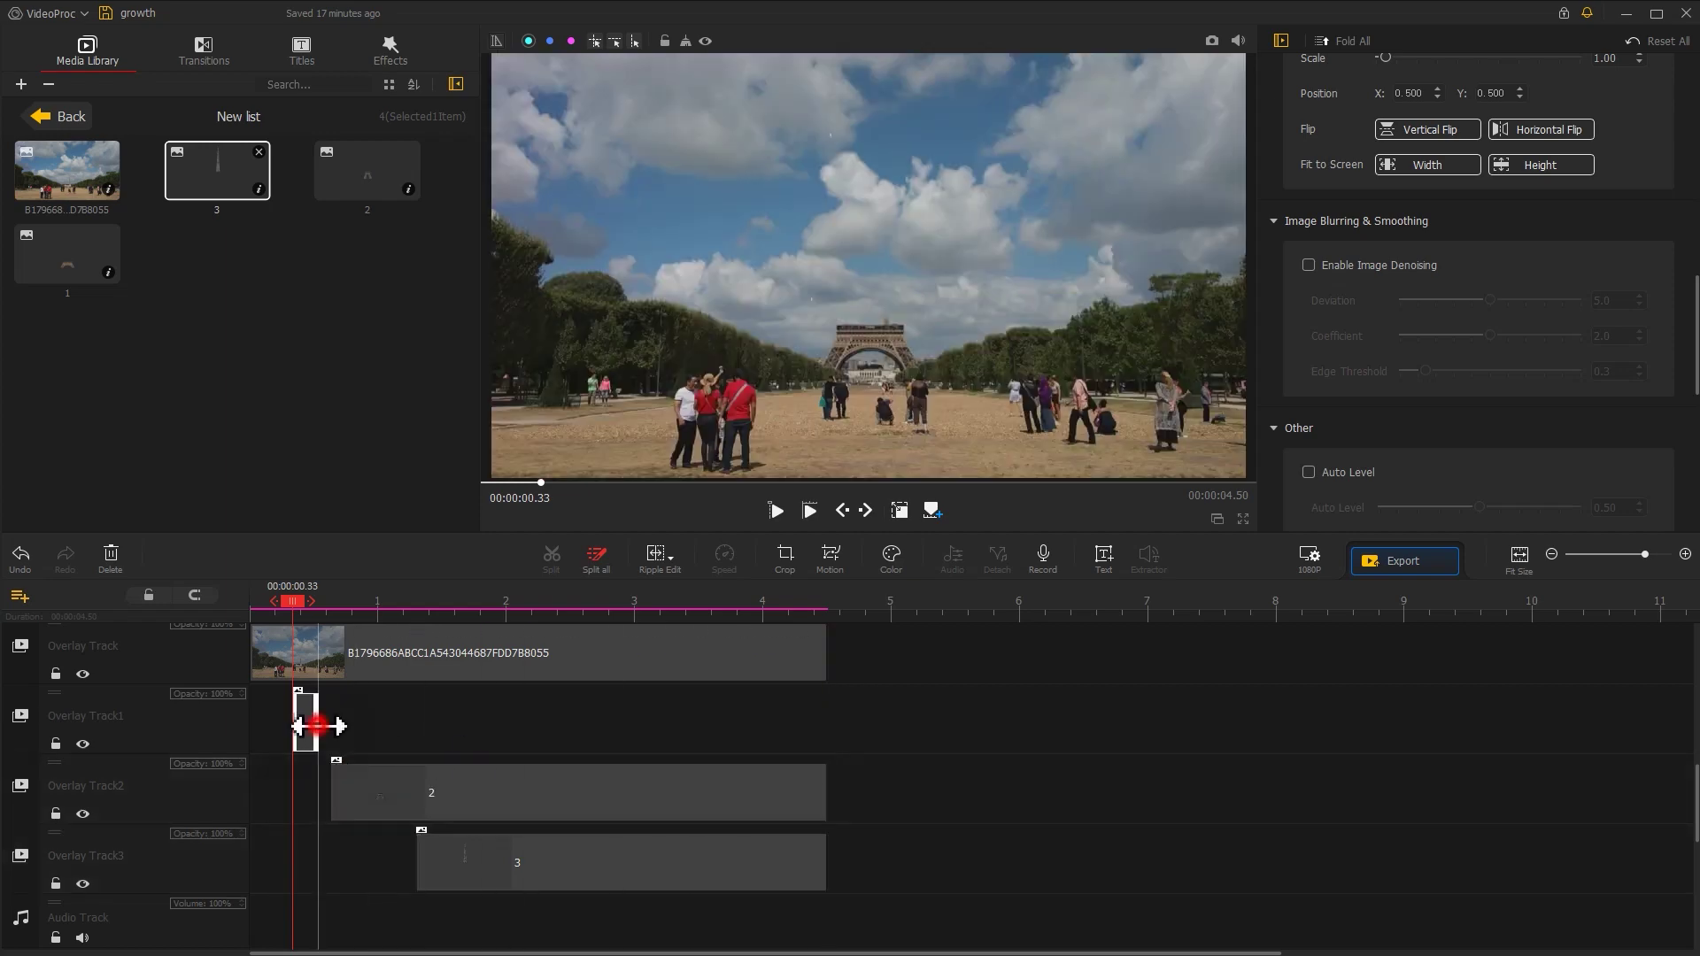
pyautogui.moveTo(317, 726); pyautogui.dragTo(825, 727)
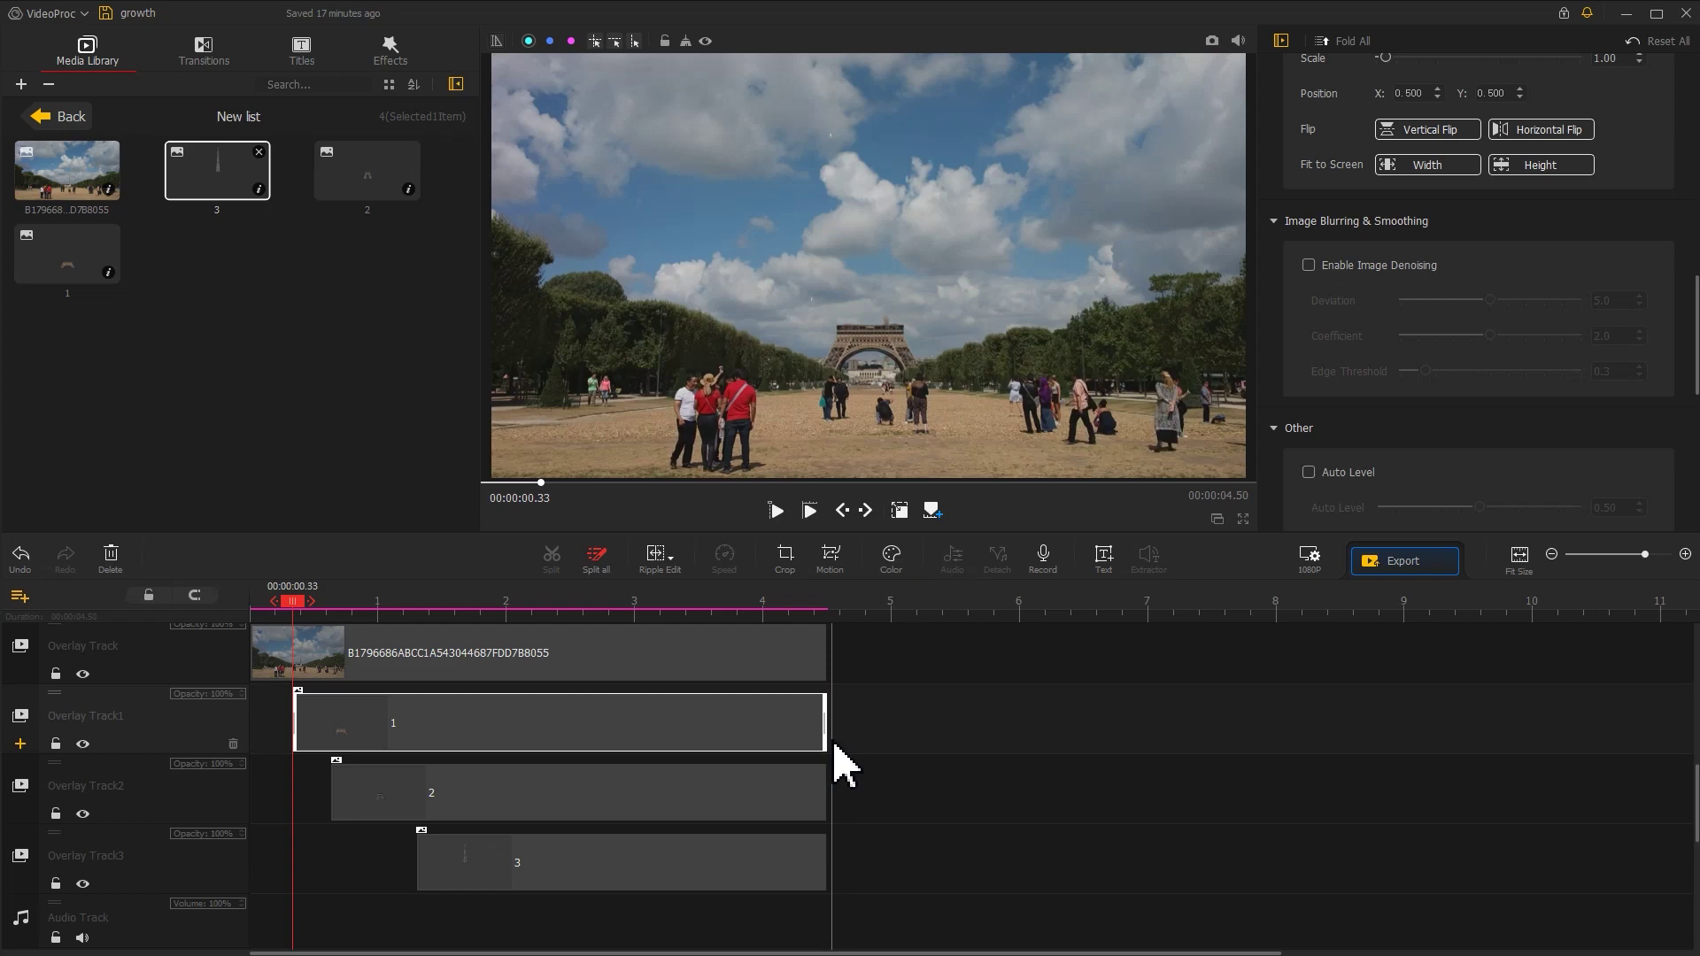
# - Add a motion keyframe at the start of tower clip 1 and set its frame aspect ratio to Custom
pyautogui.click(743, 725)
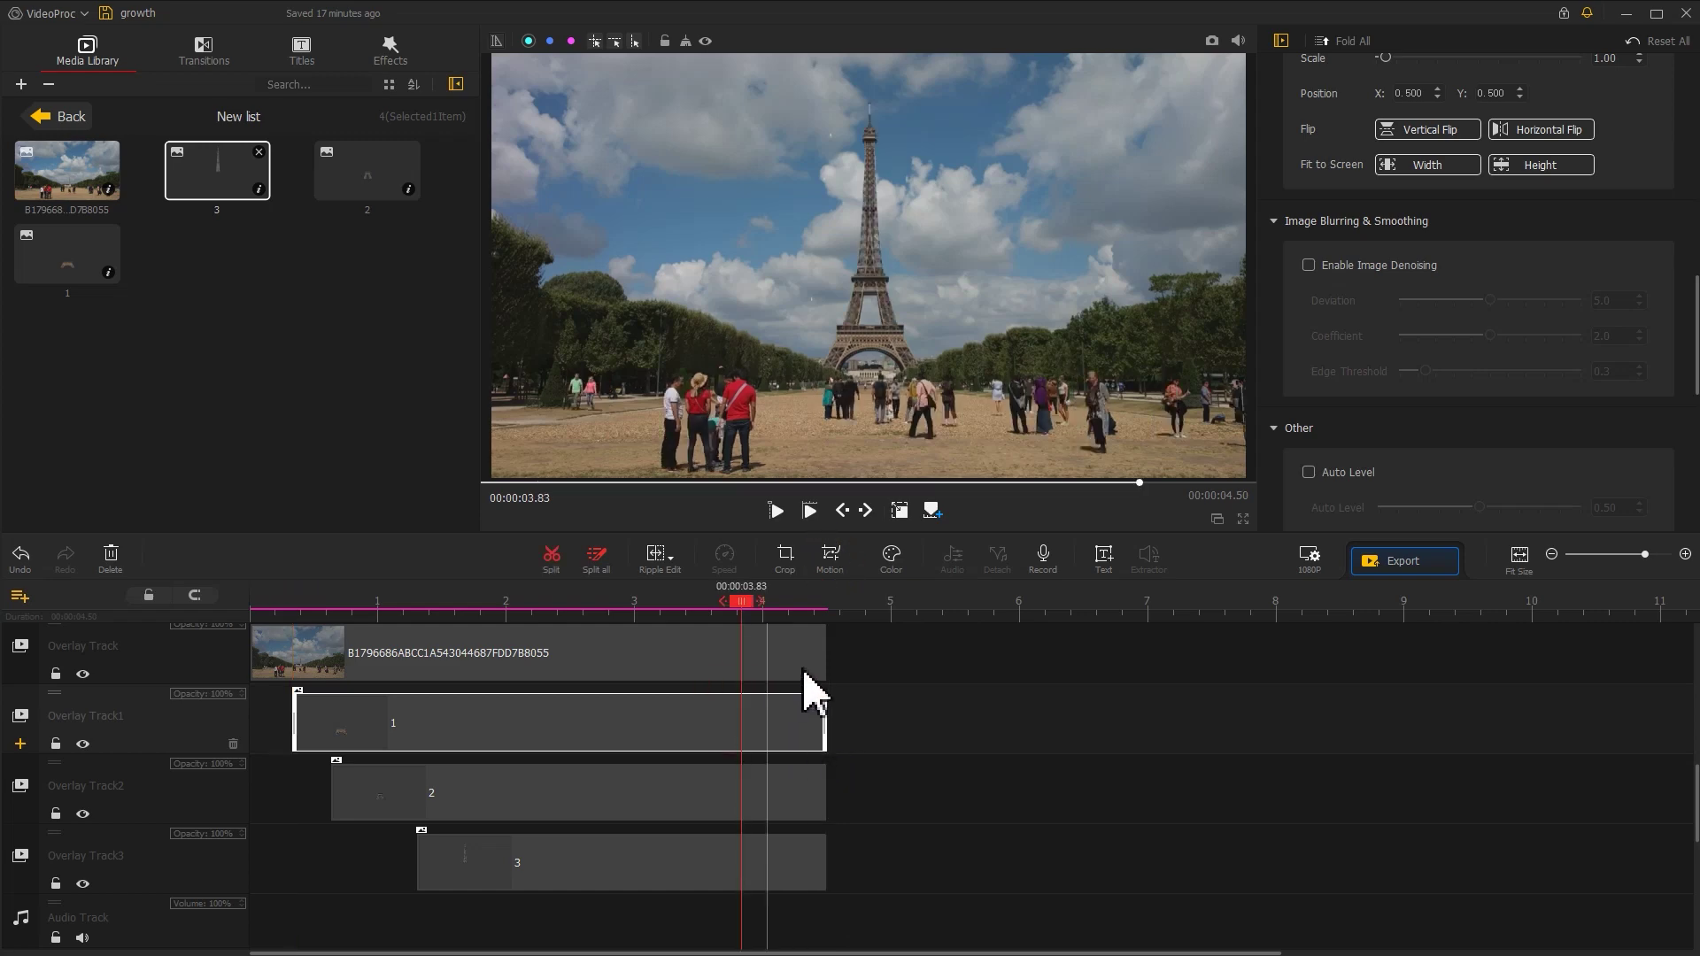
pyautogui.click(831, 558)
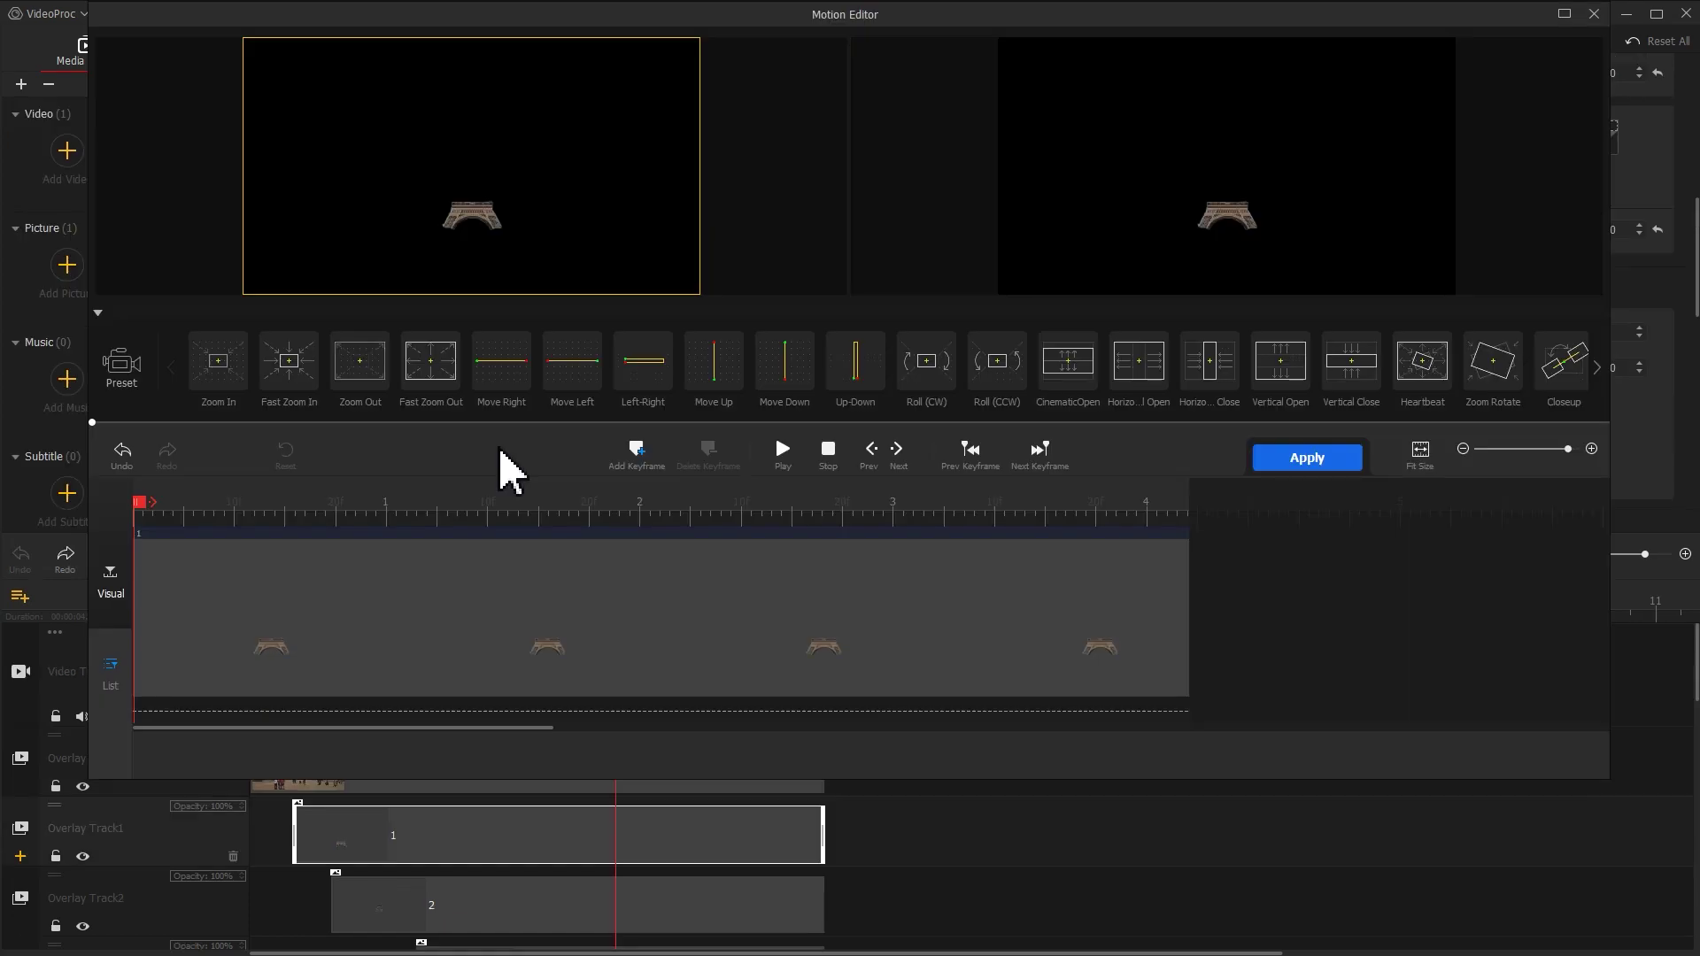
pyautogui.click(638, 454)
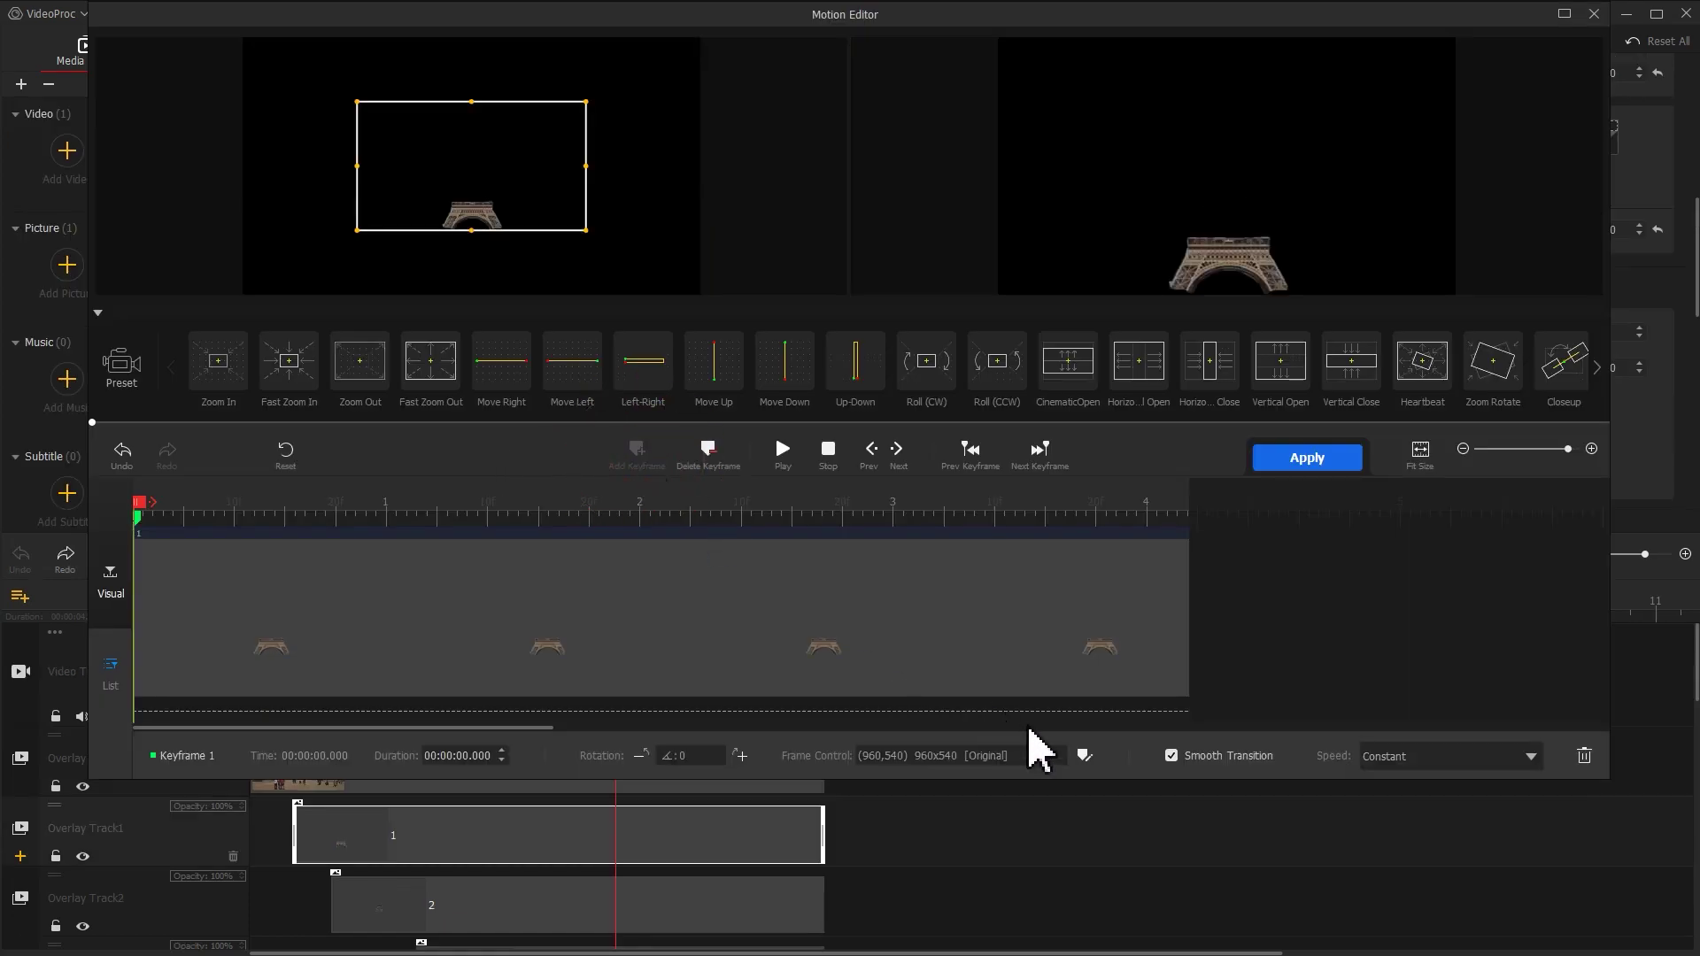
pyautogui.click(1086, 754)
pyautogui.click(1097, 556)
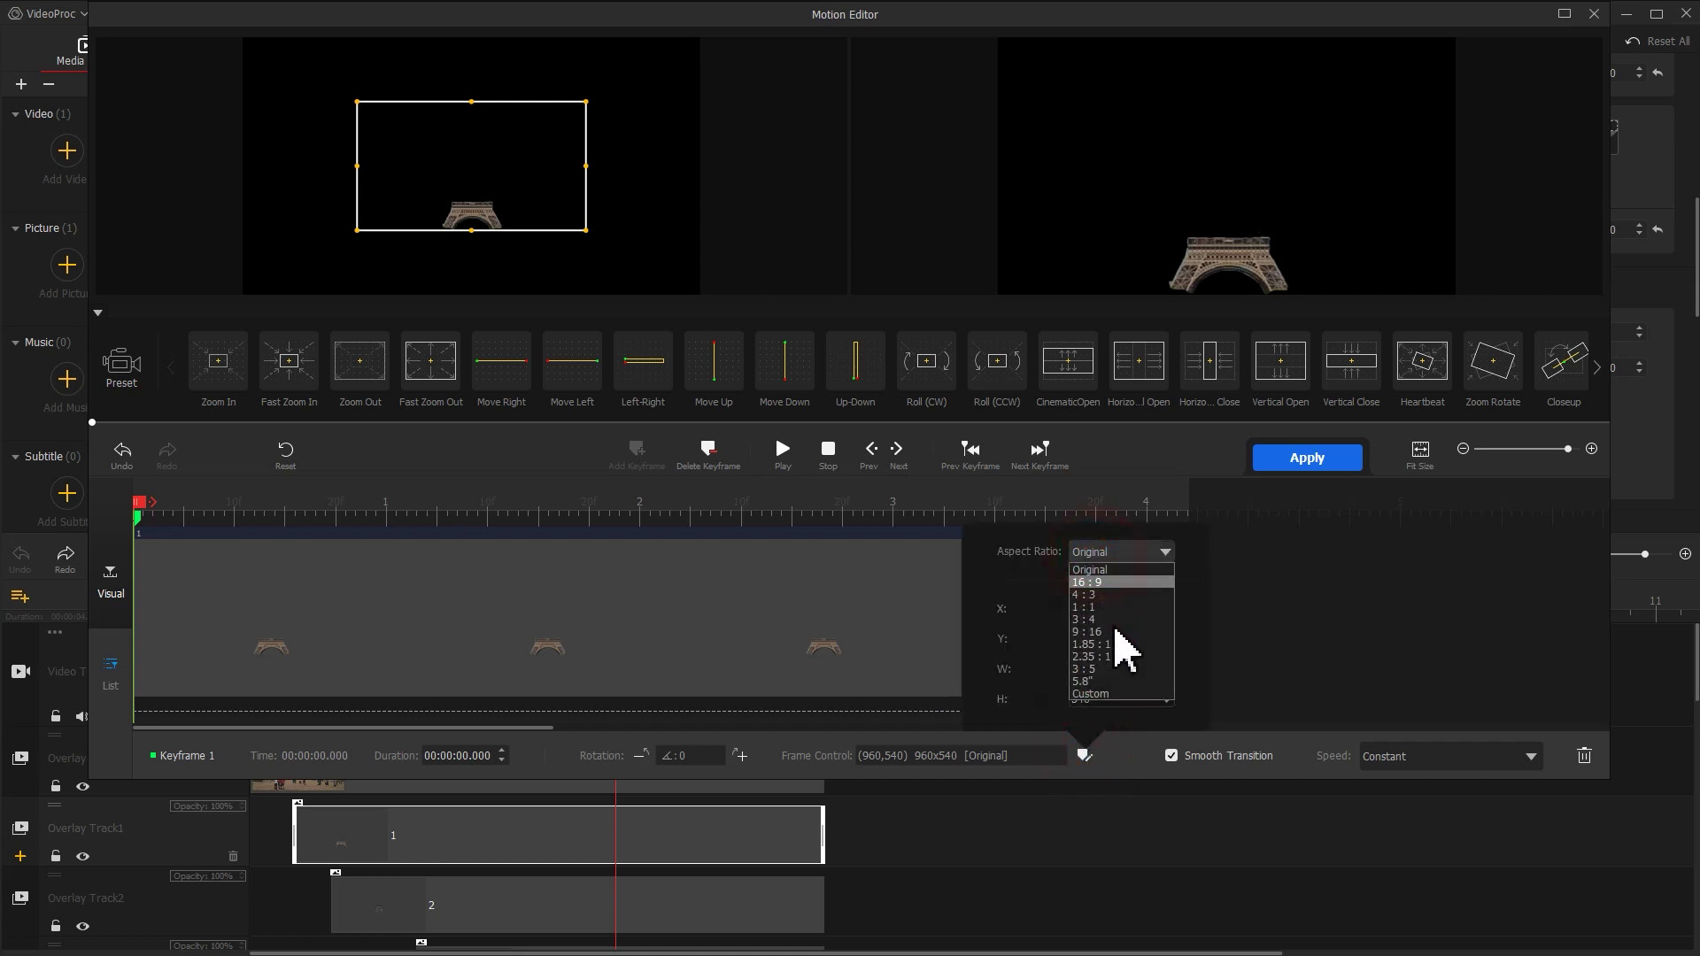
pyautogui.click(1117, 691)
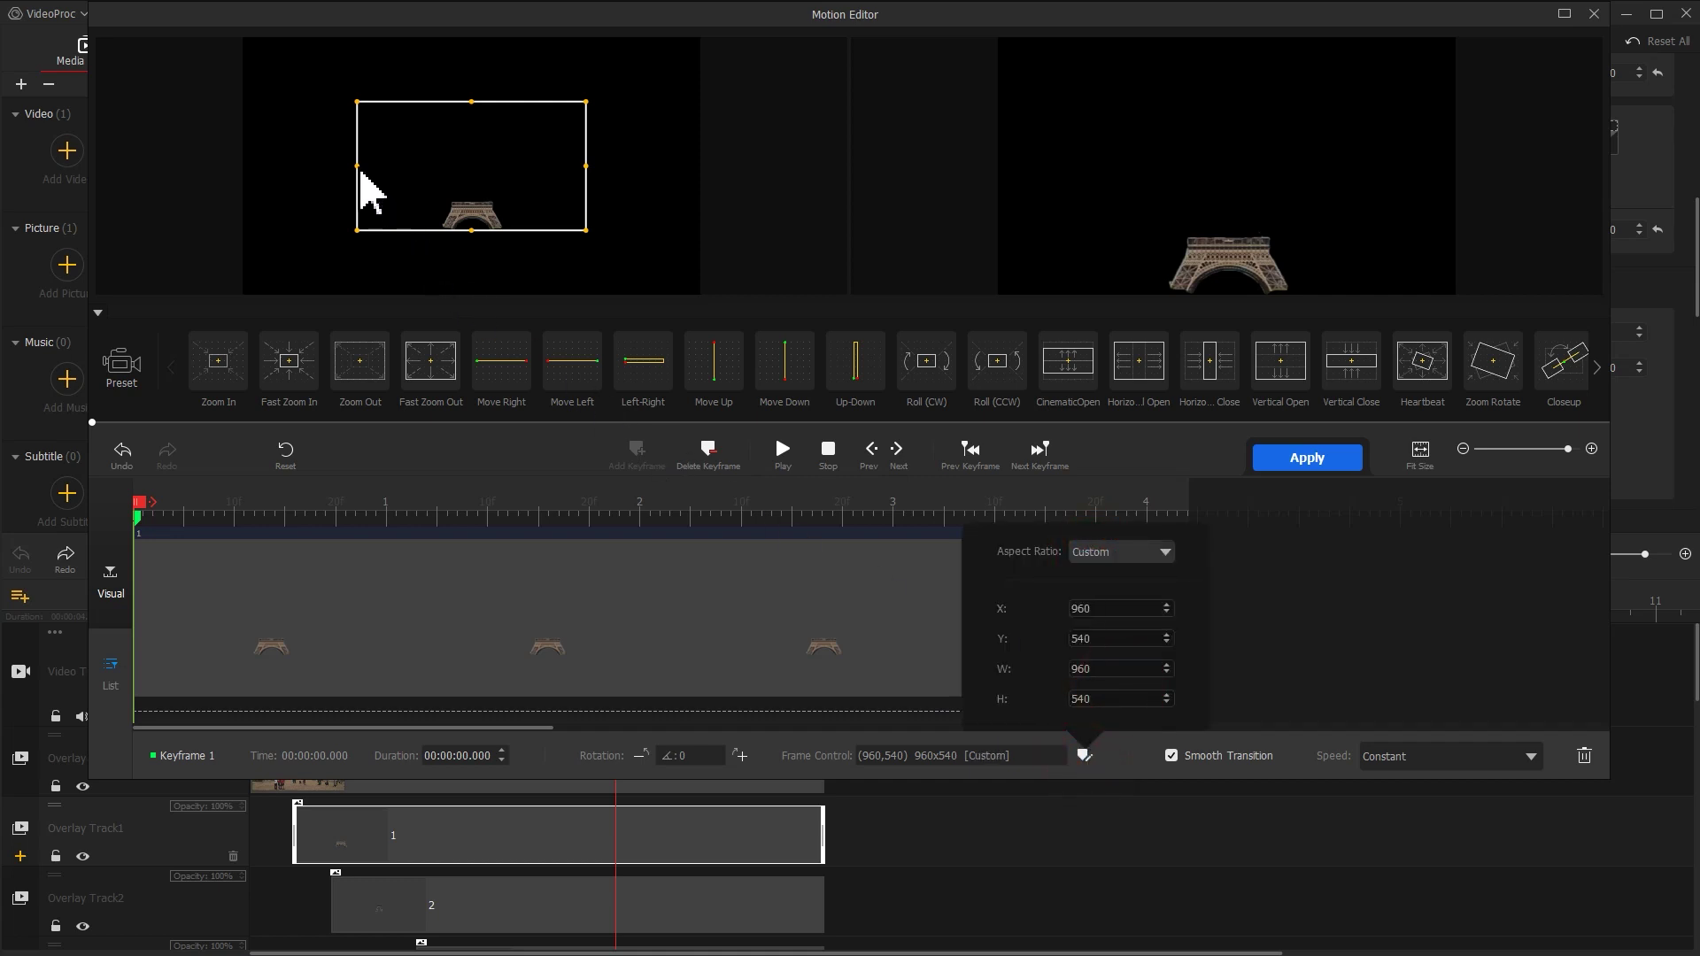
# - Resize the first keyframe's frame to about 1916 × 813 and align it with the lower edge of the picture
pyautogui.moveTo(359, 172); pyautogui.dragTo(247, 174)
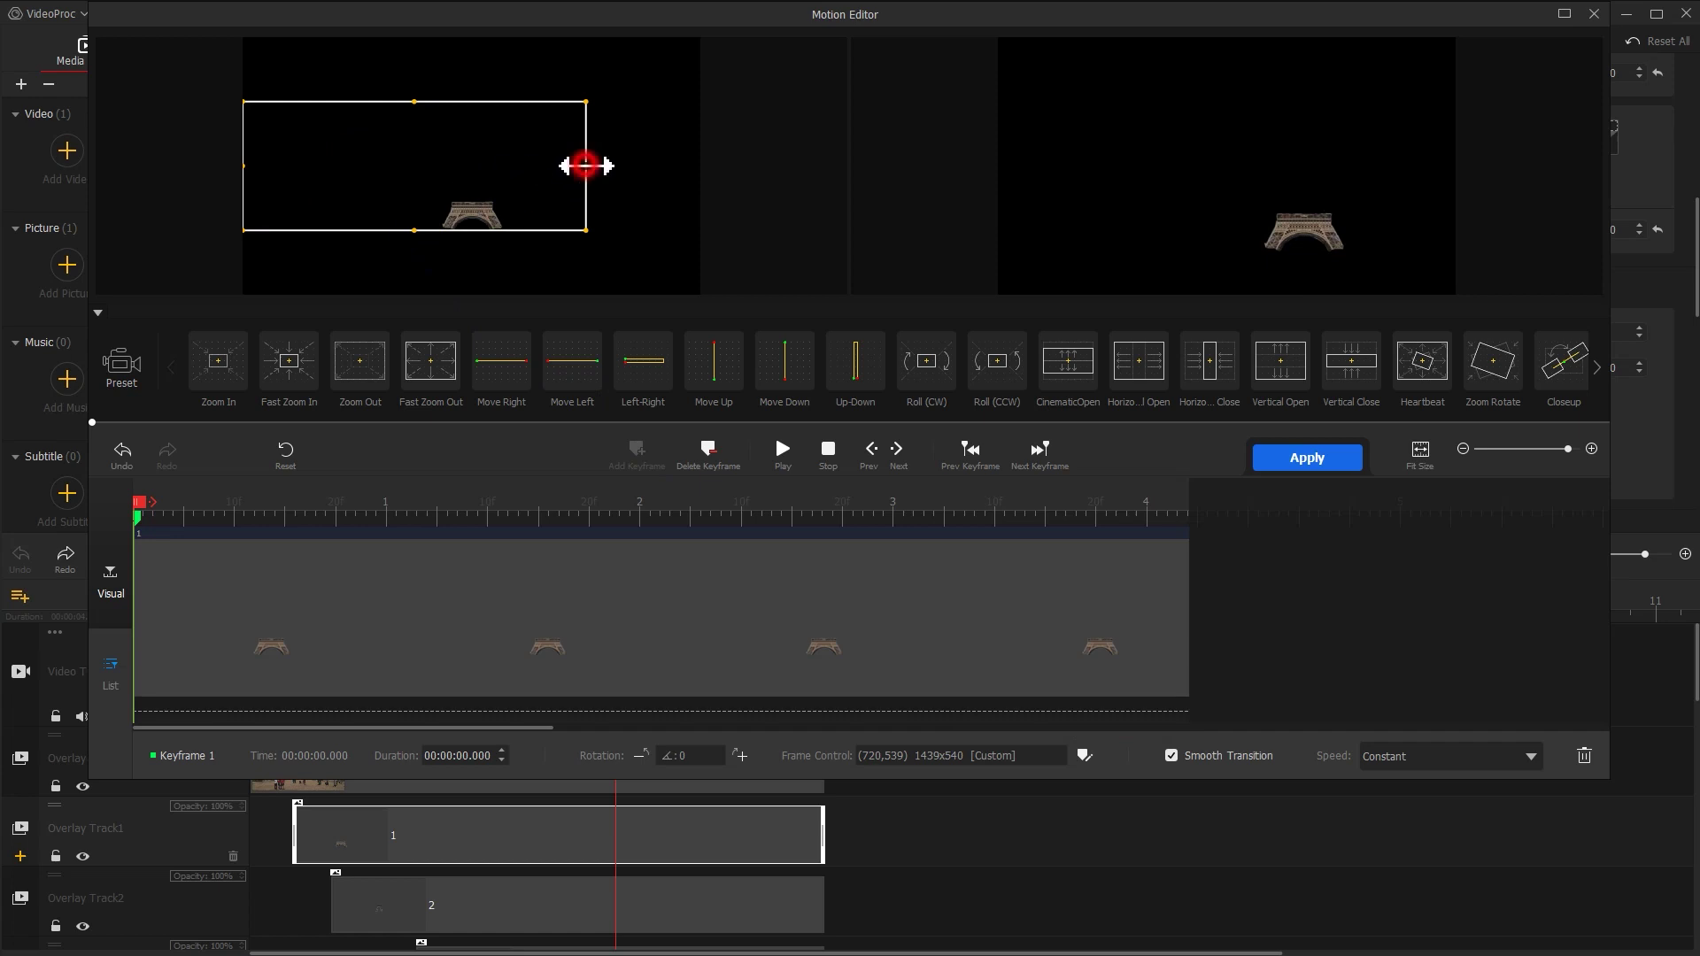
pyautogui.moveTo(586, 166); pyautogui.dragTo(702, 168)
pyautogui.moveTo(473, 102); pyautogui.dragTo(472, 25)
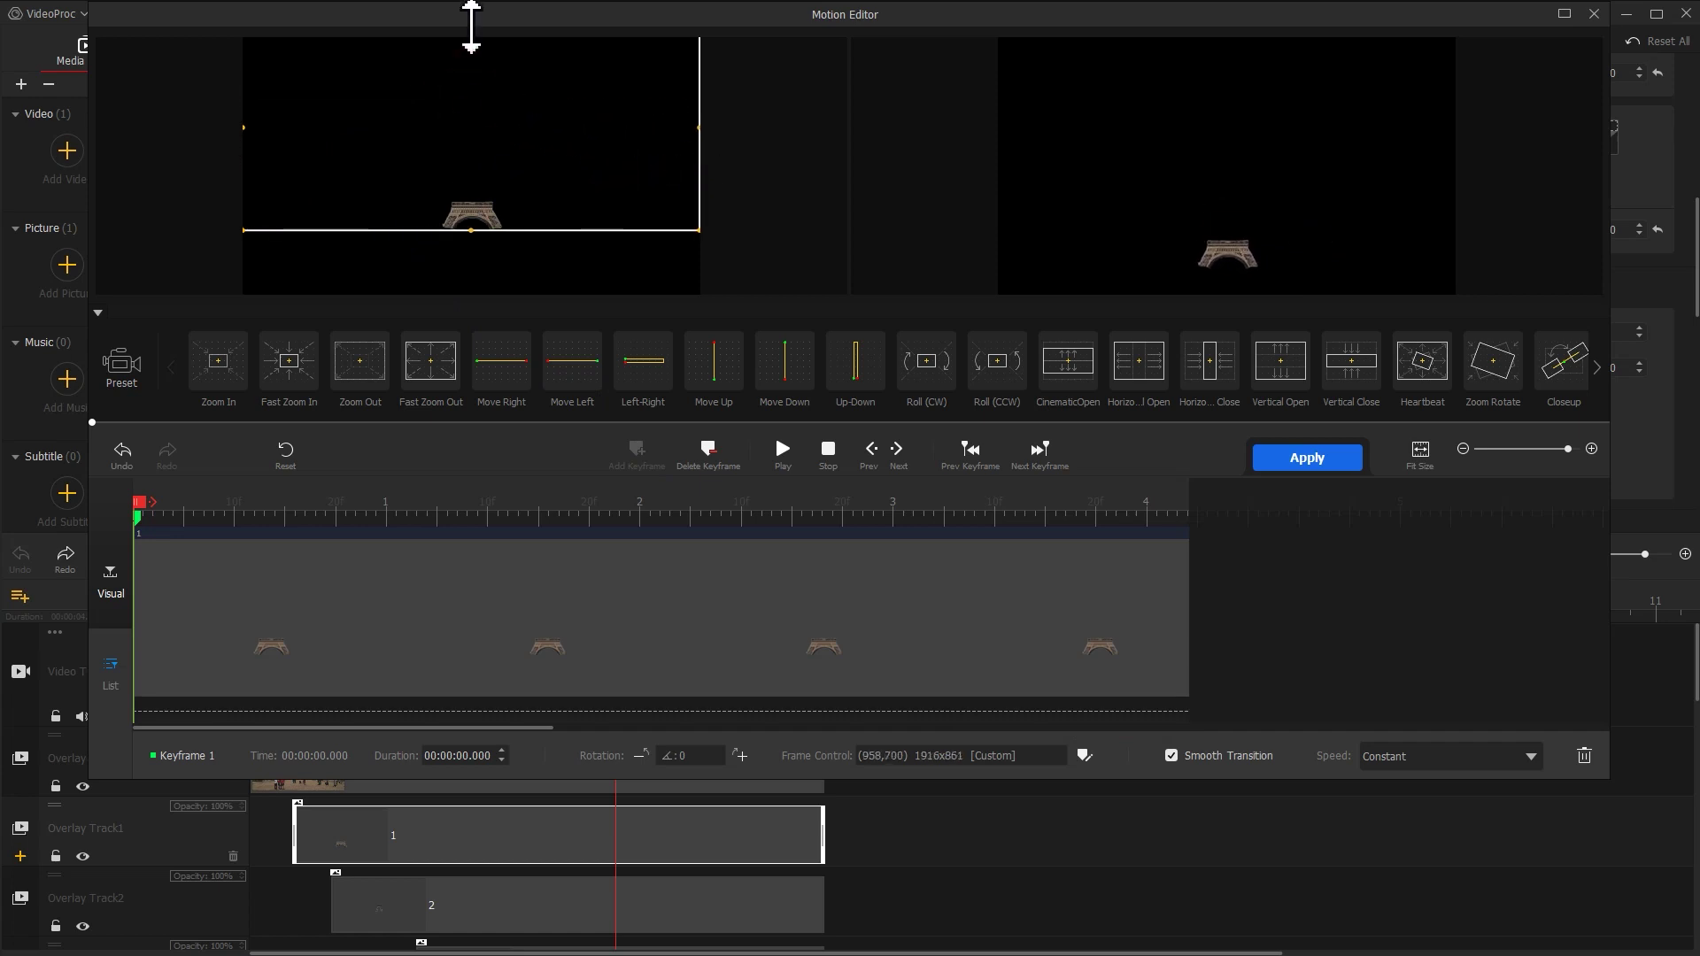
pyautogui.moveTo(443, 124); pyautogui.dragTo(451, 193)
# - Add a second keyframe at 00:00:00.40 to clip 1's motion with the speed Smooth Speed Down 1
pyautogui.moveTo(271, 500); pyautogui.dragTo(250, 533)
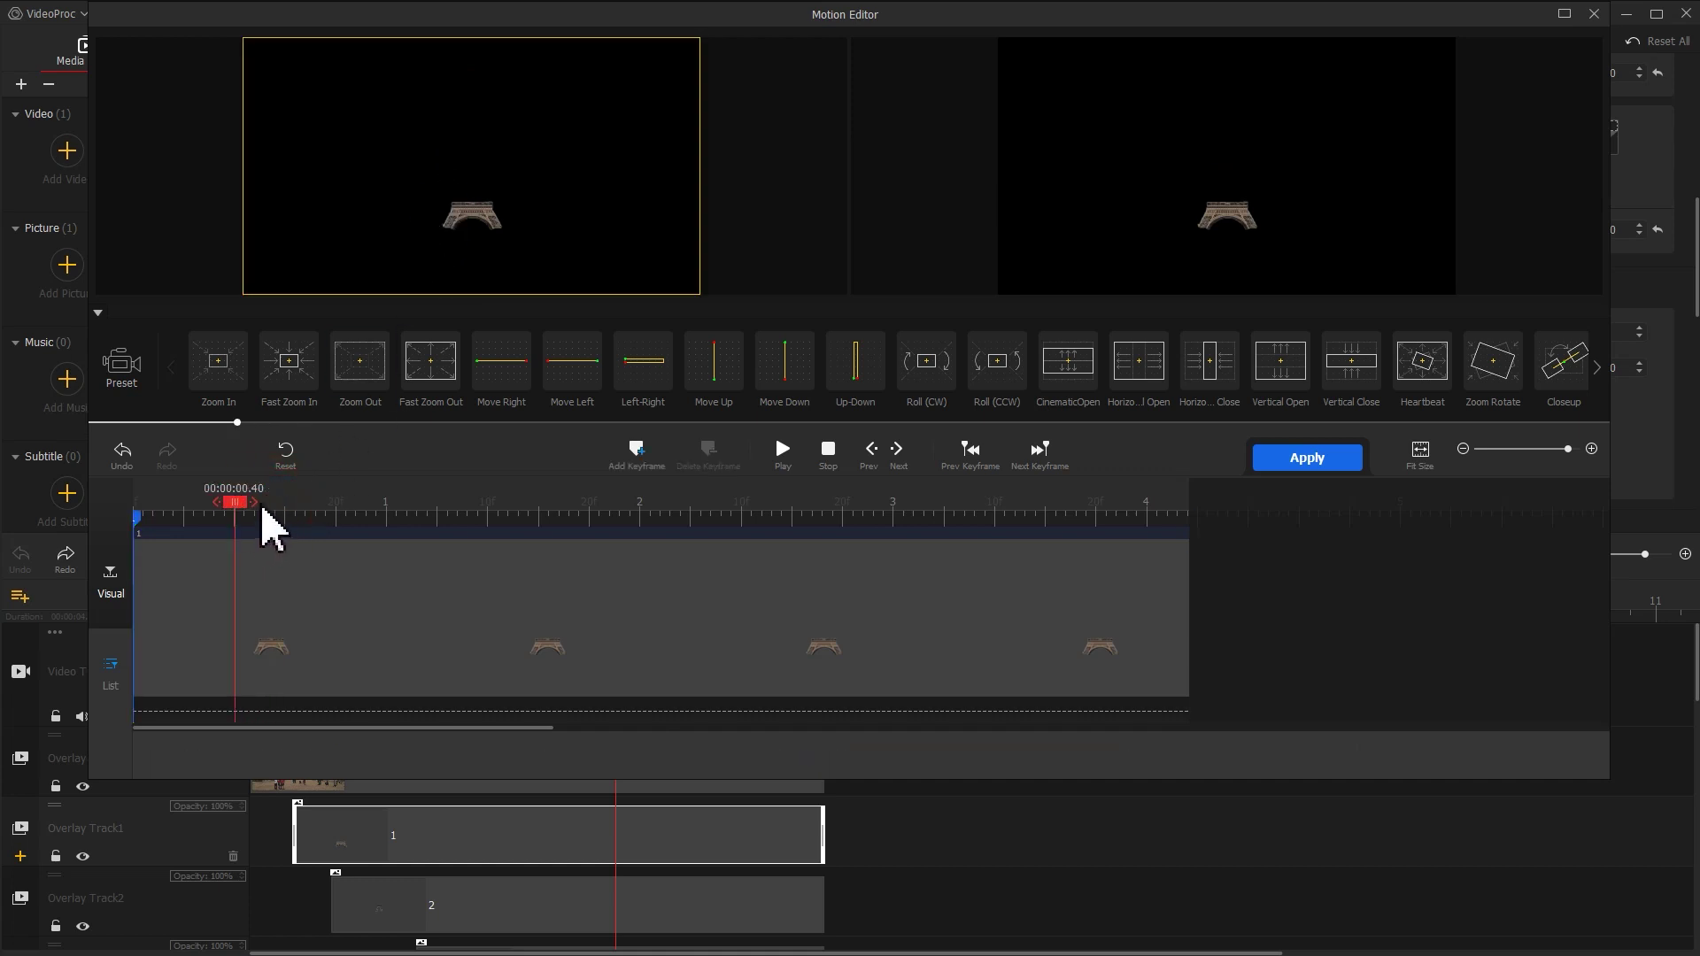
pyautogui.click(631, 458)
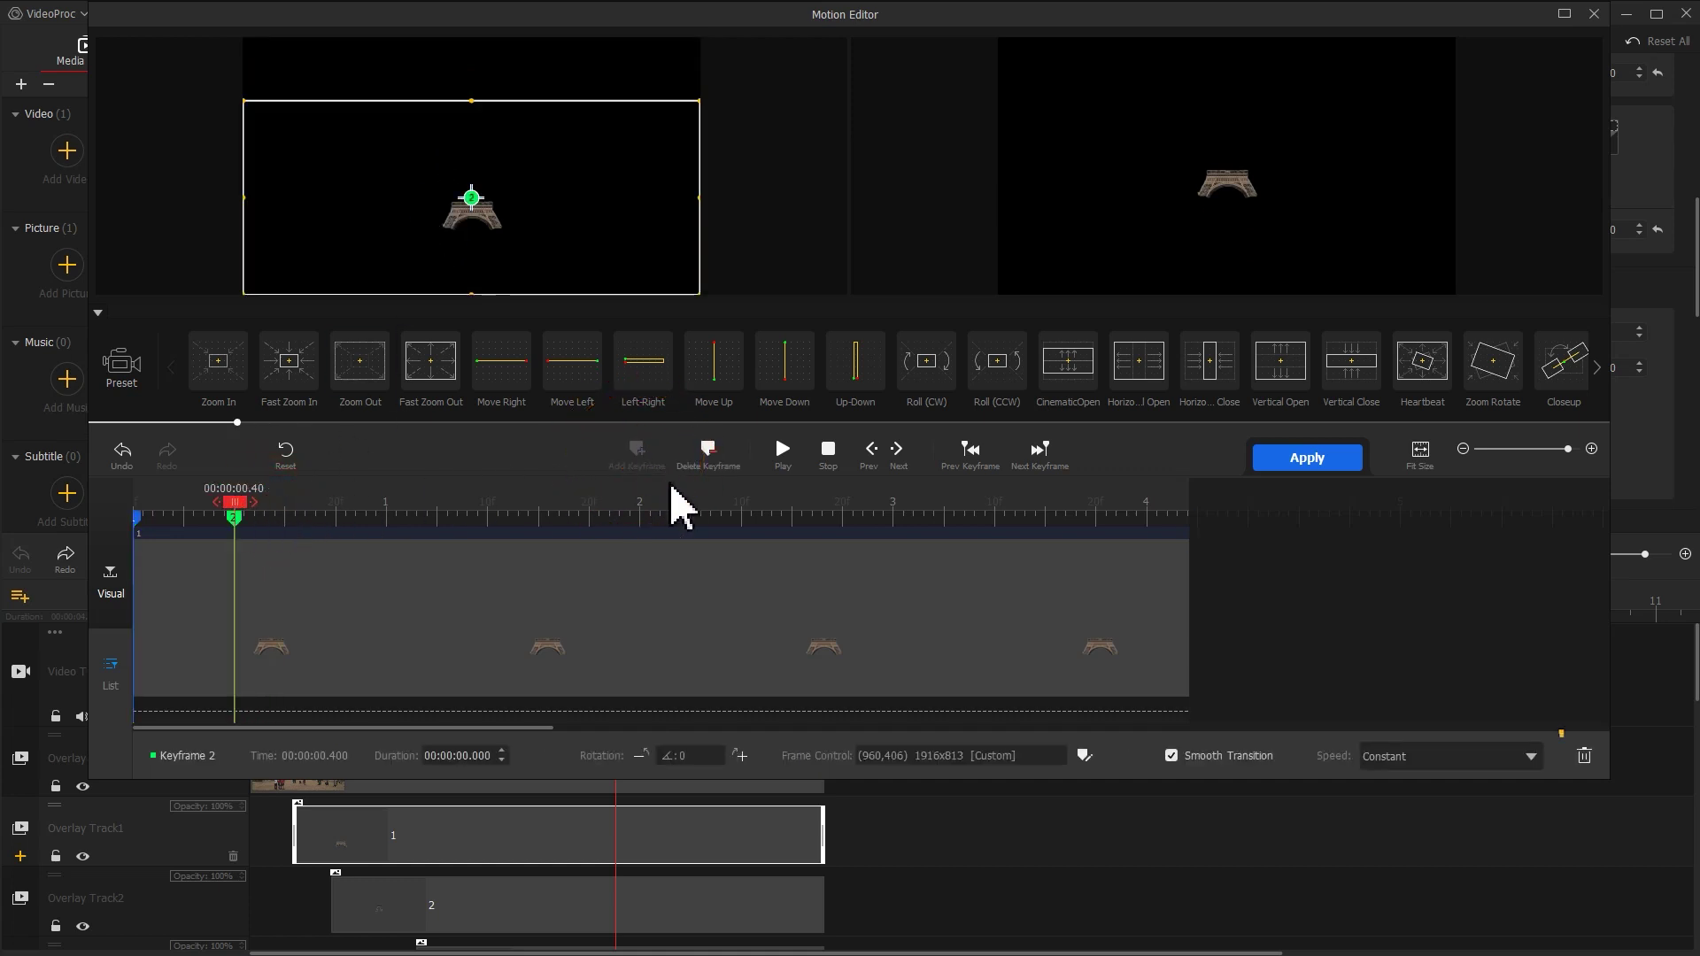
pyautogui.click(1457, 757)
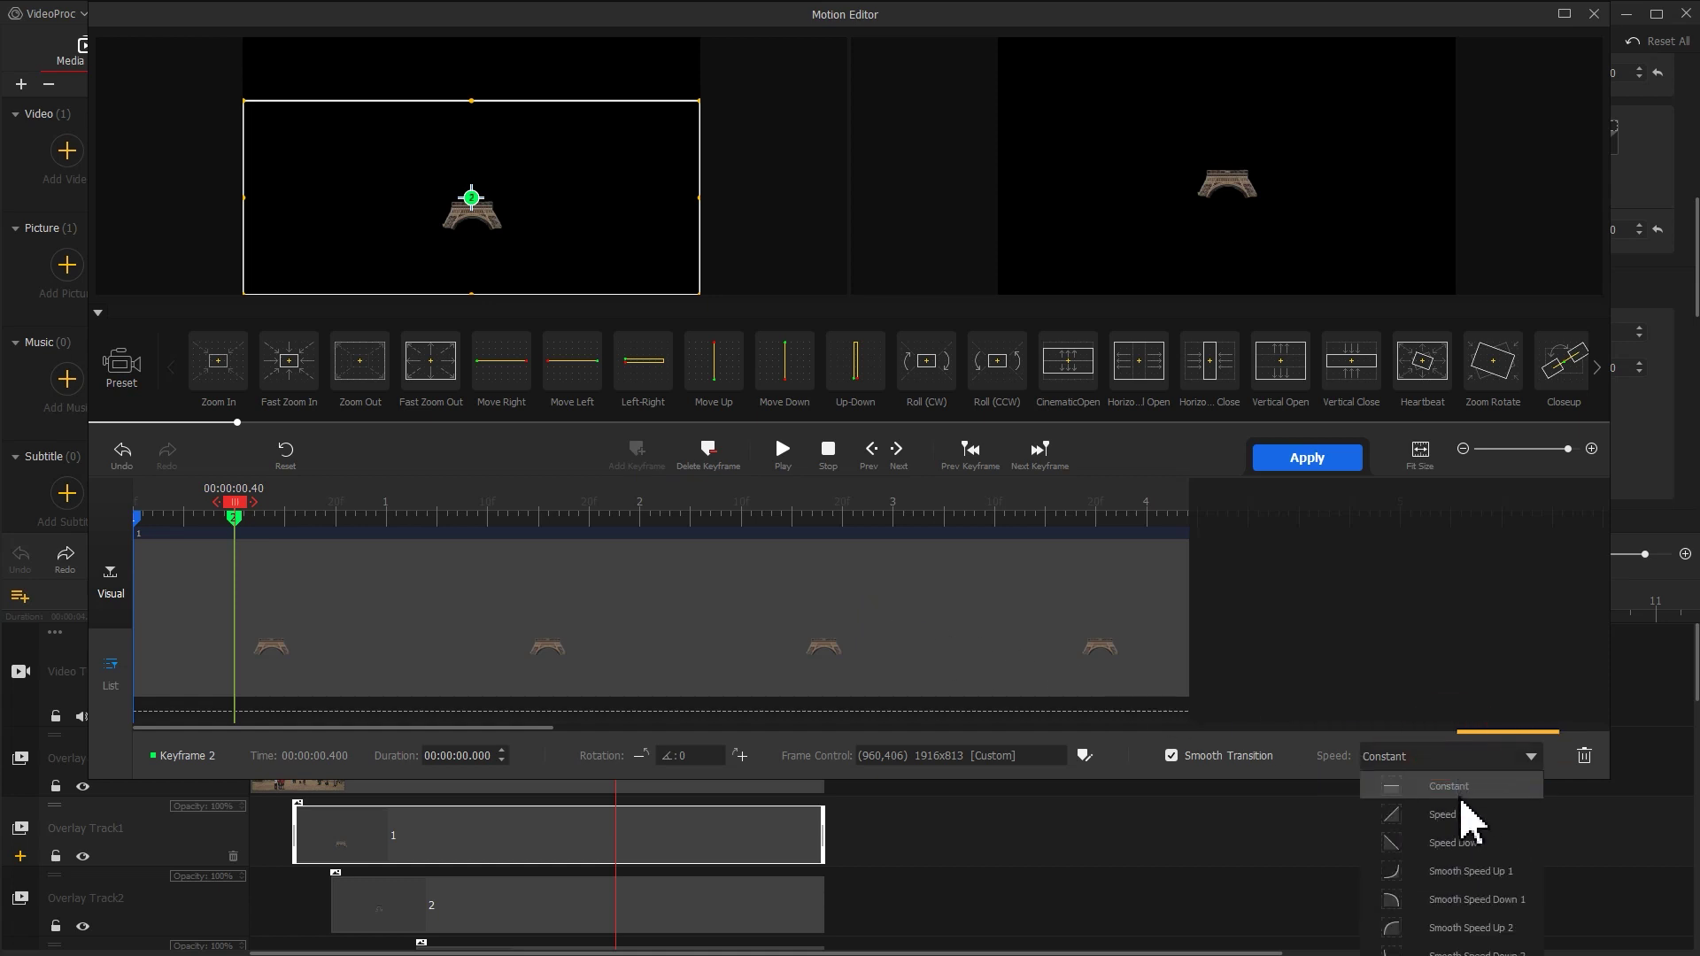
pyautogui.click(1470, 923)
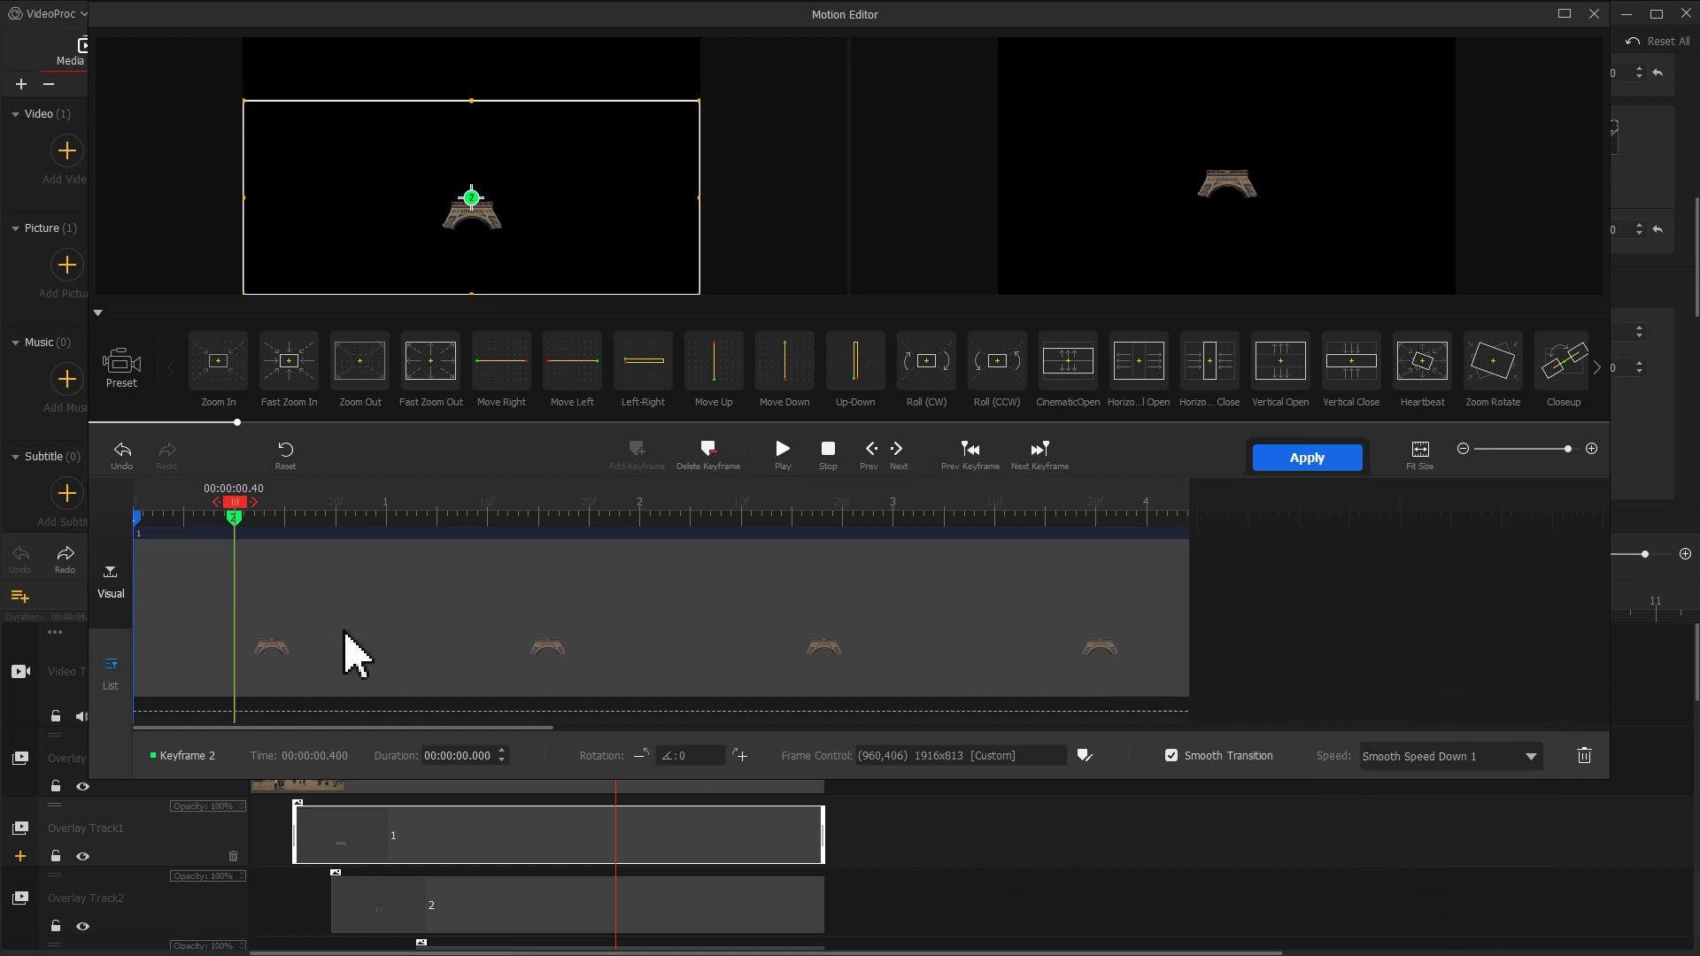
# - Move the first keyframe's frame up to about (961, 540) so the tower base starts lower
pyautogui.click(137, 516)
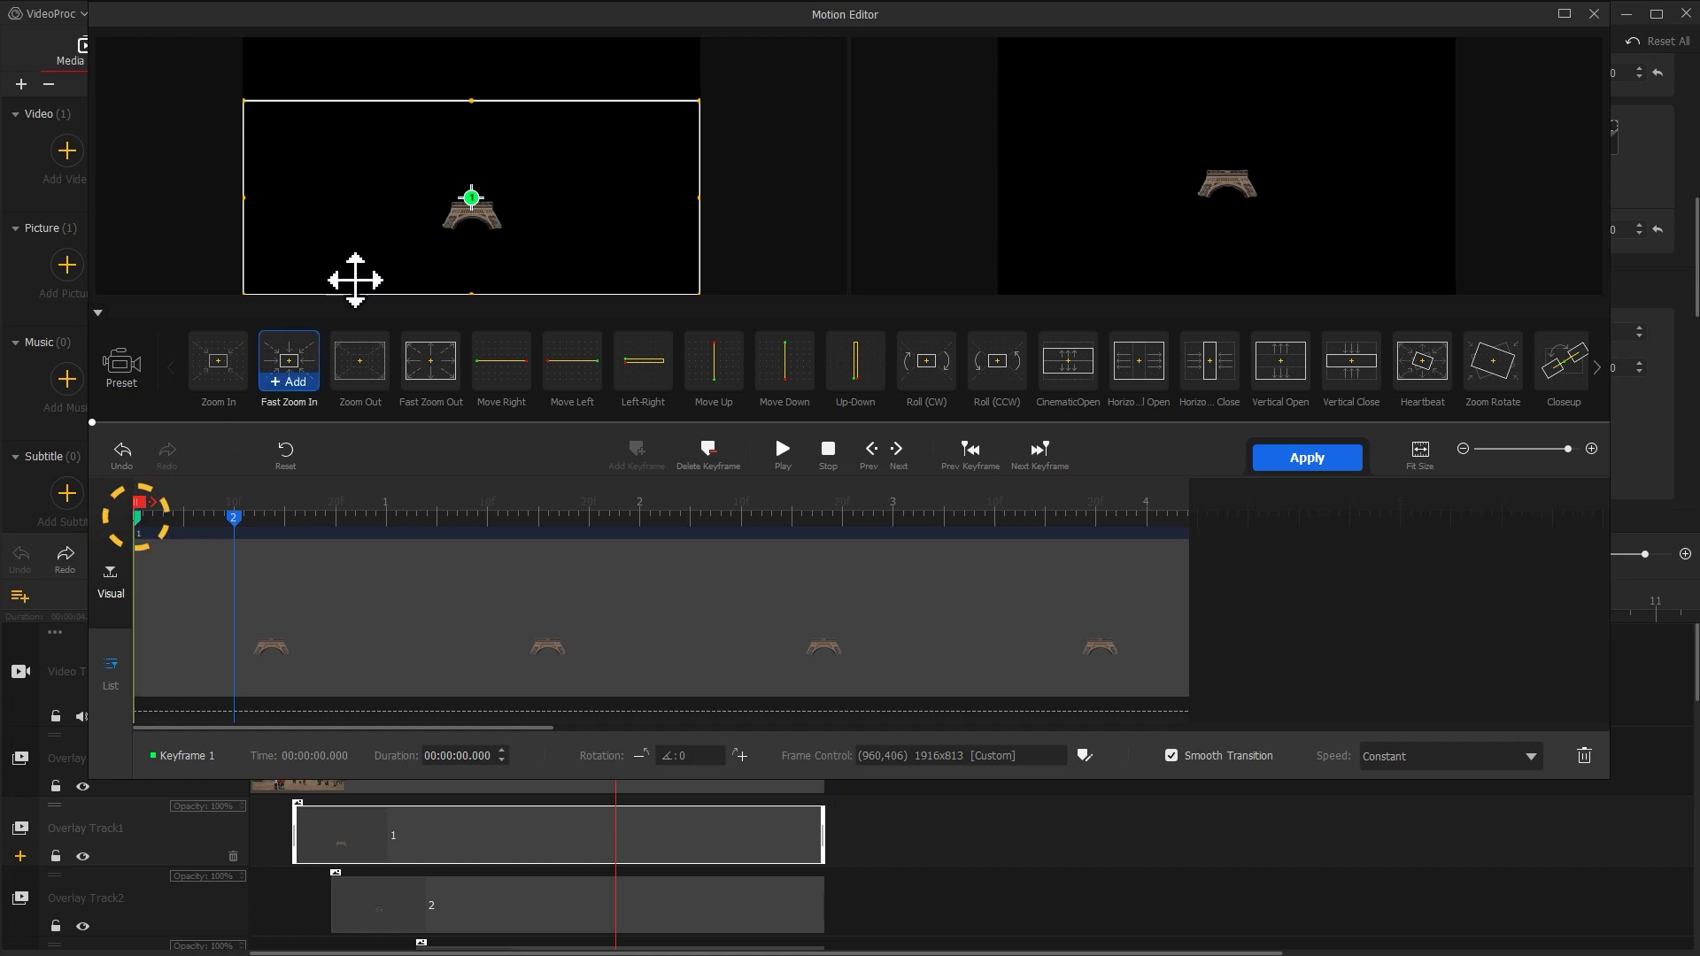
pyautogui.click(502, 229)
pyautogui.moveTo(503, 228); pyautogui.dragTo(503, 193)
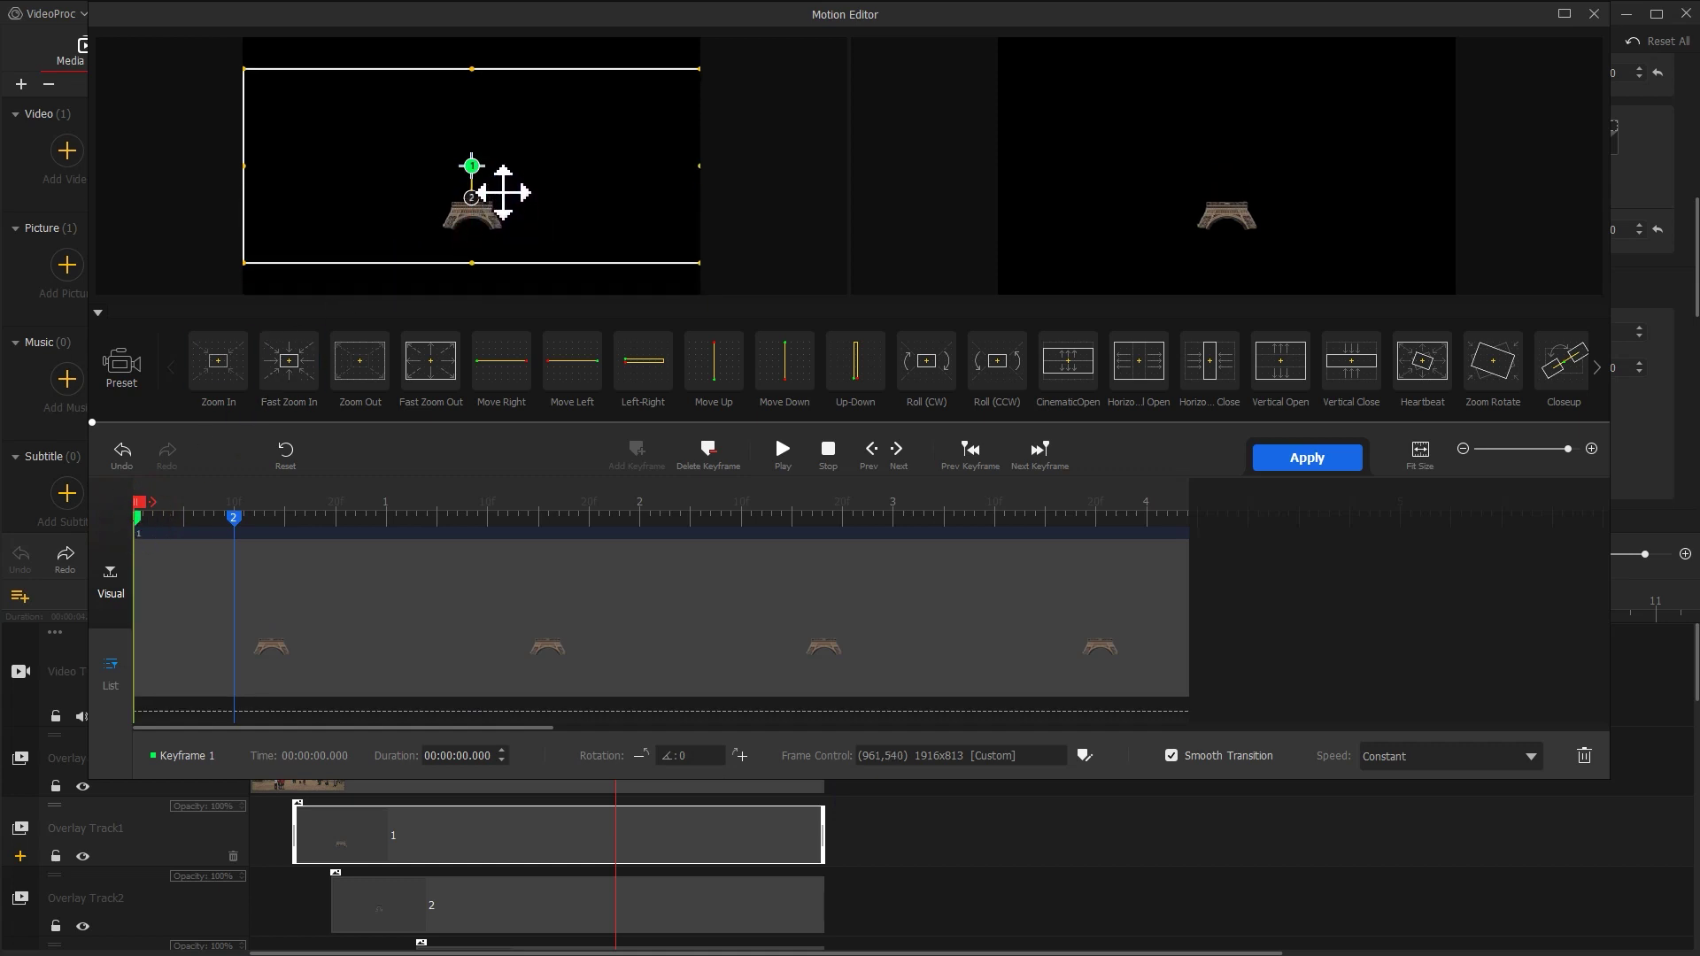
# - Add a third keyframe at the very end of clip 1's motion, at 00:00:04.16
pyautogui.click(753, 502)
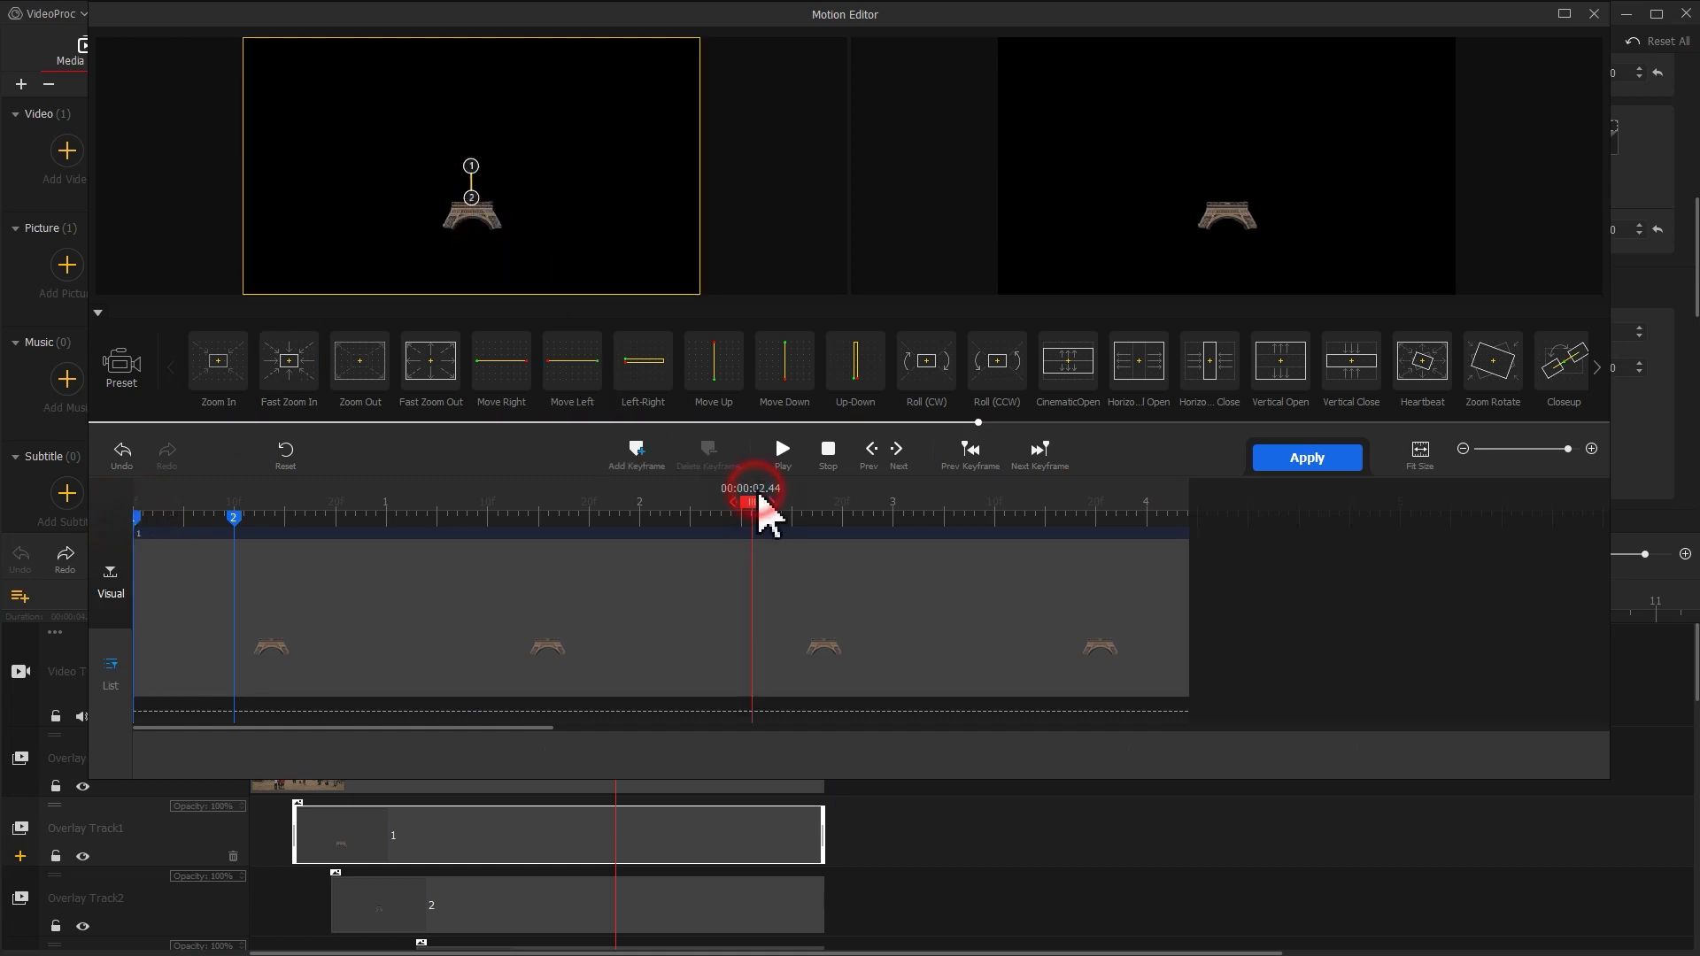
pyautogui.moveTo(797, 506); pyautogui.dragTo(1227, 547)
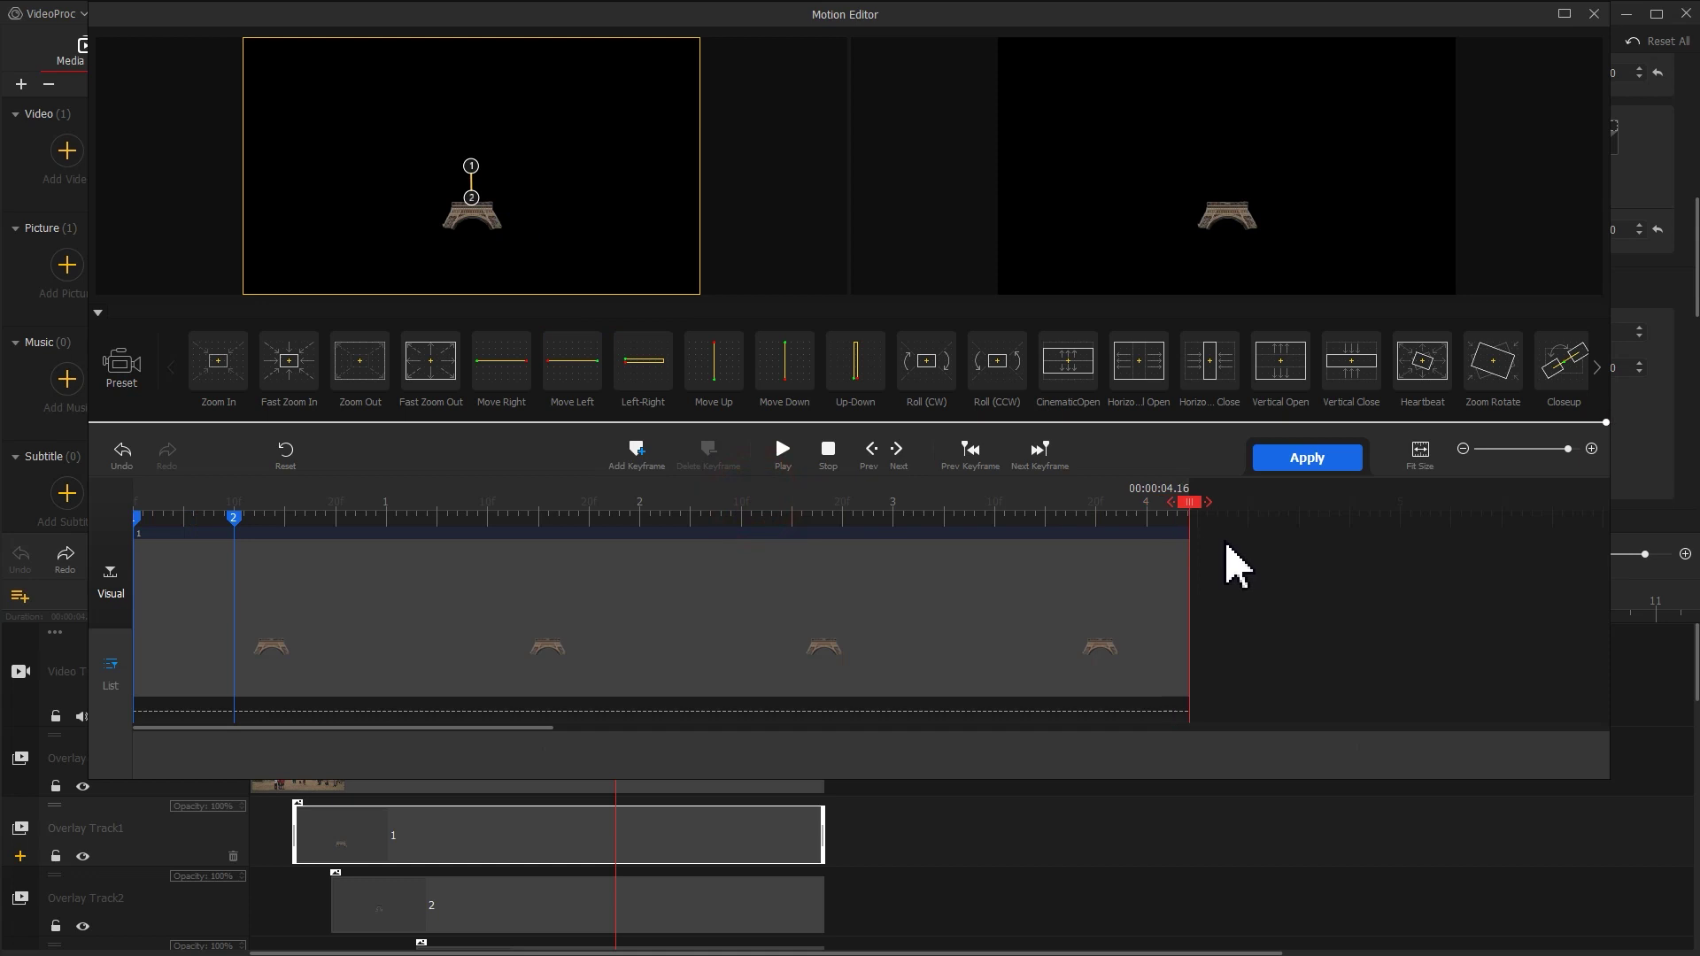
pyautogui.click(636, 450)
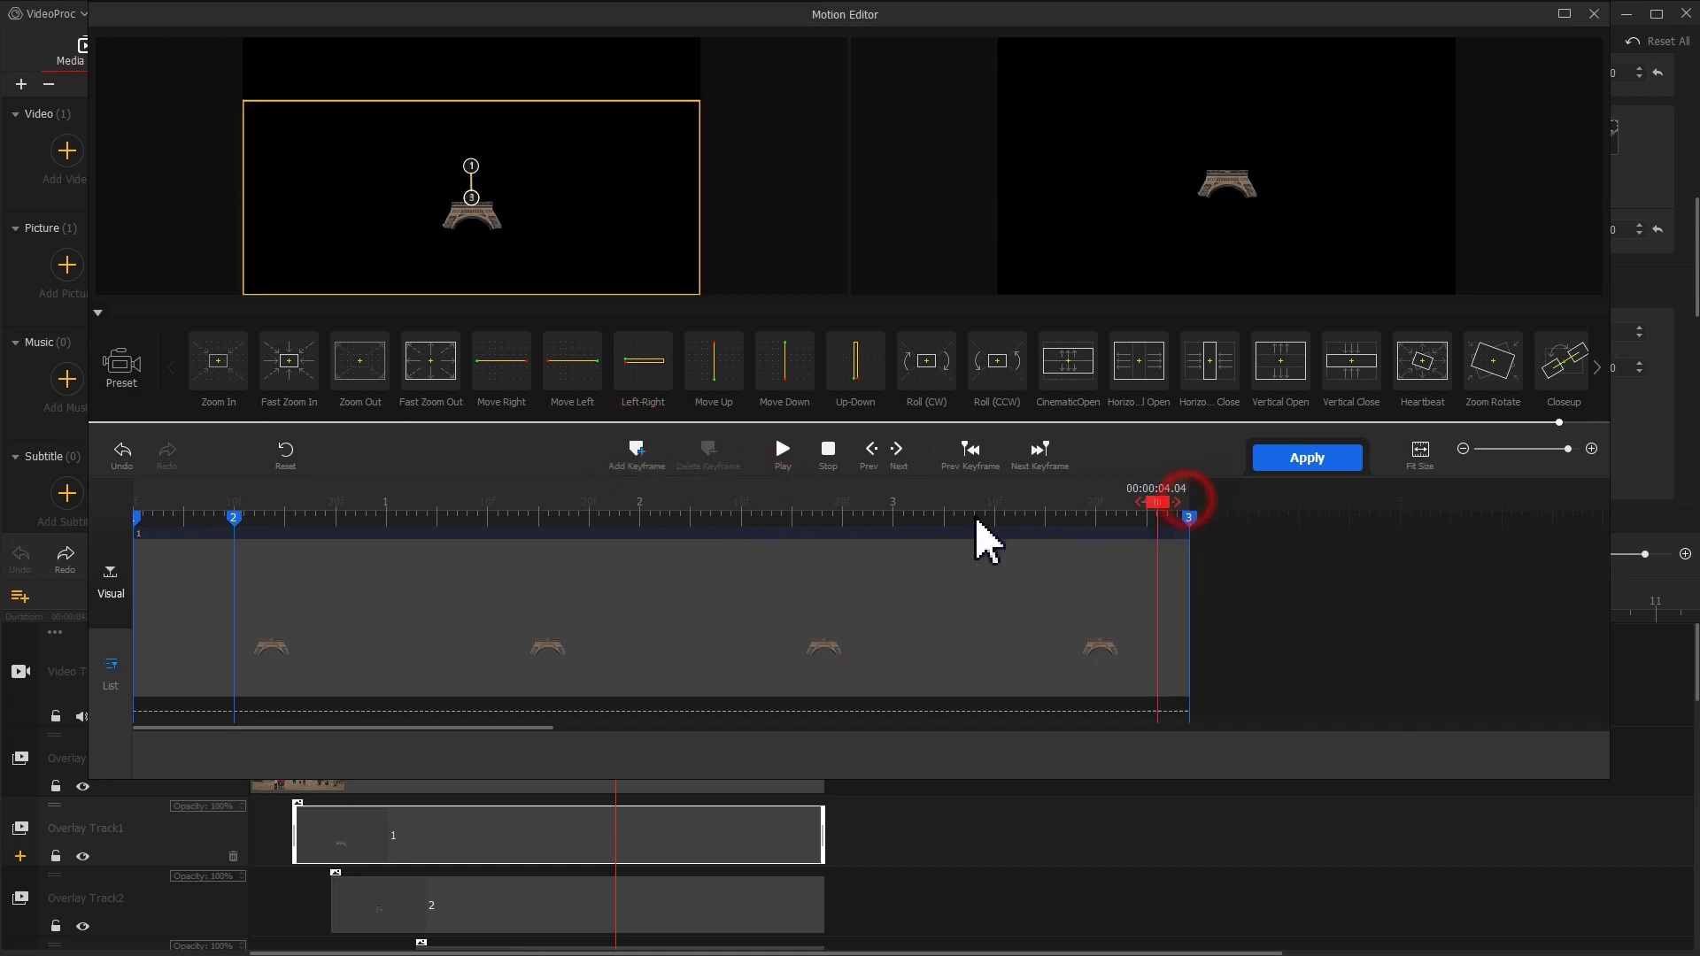
# - Preview the rising motion of the tower base from its start and apply it to clip 1
pyautogui.click(167, 519)
pyautogui.click(134, 522)
pyautogui.press('space')
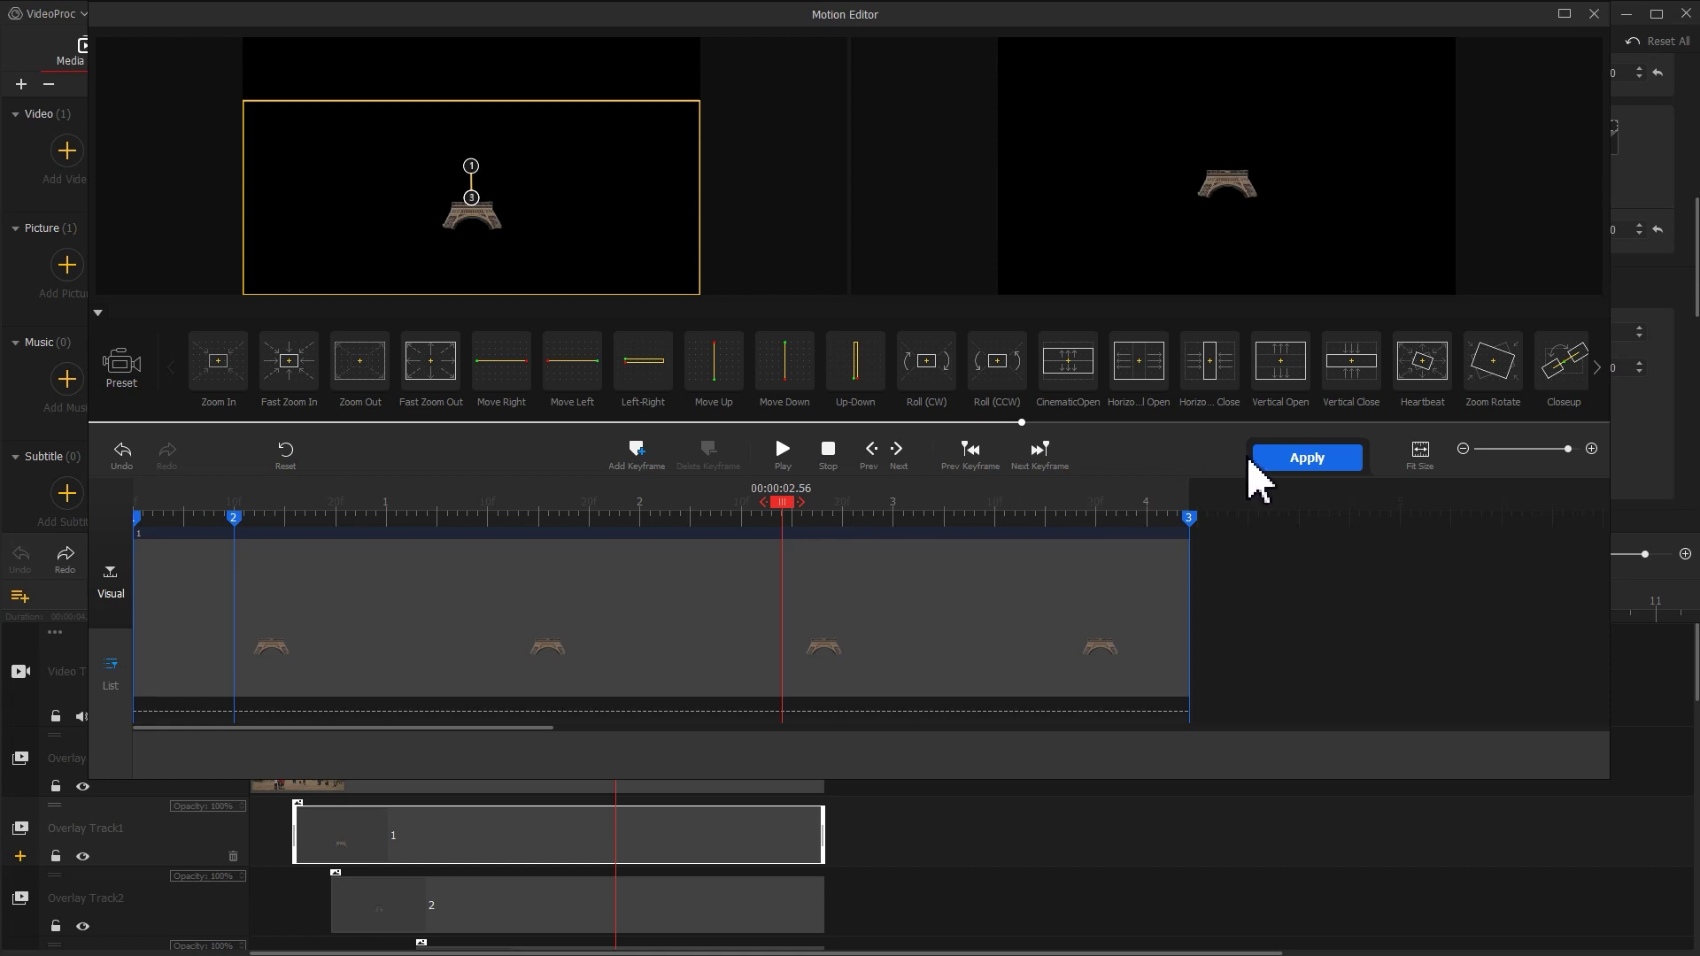
pyautogui.click(1274, 461)
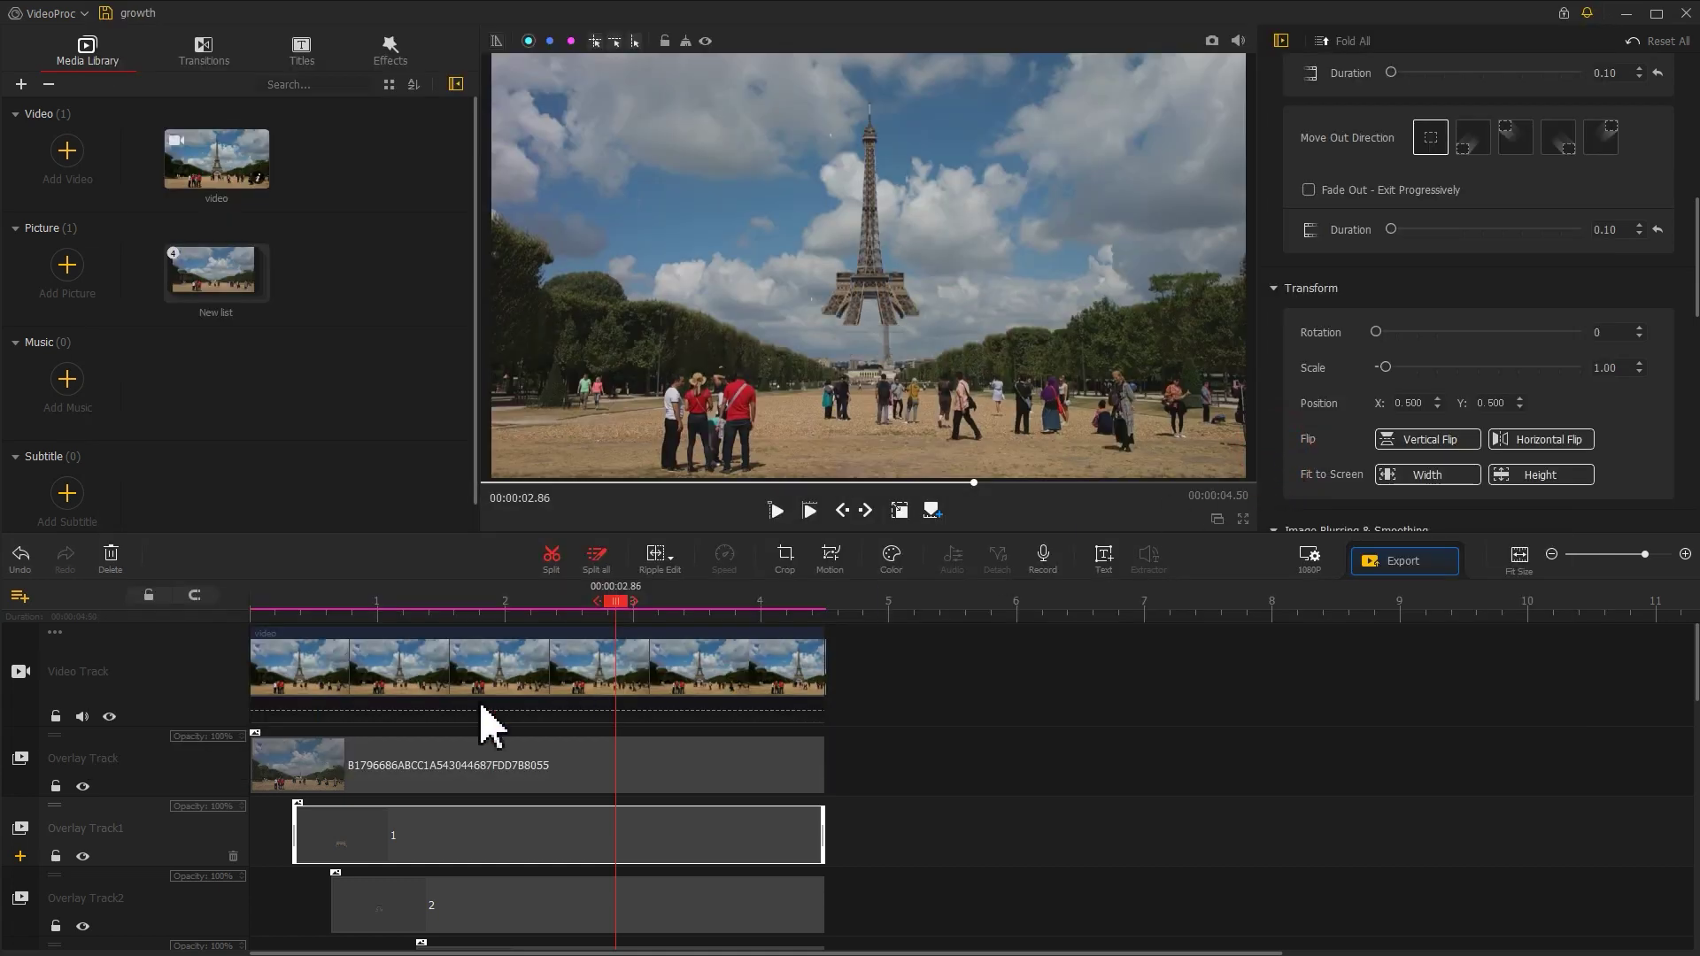
# - Lock Overlay Track, Overlay Track2 and Overlay Track3, leaving only the track with tower clip 1 editable
pyautogui.click(54, 786)
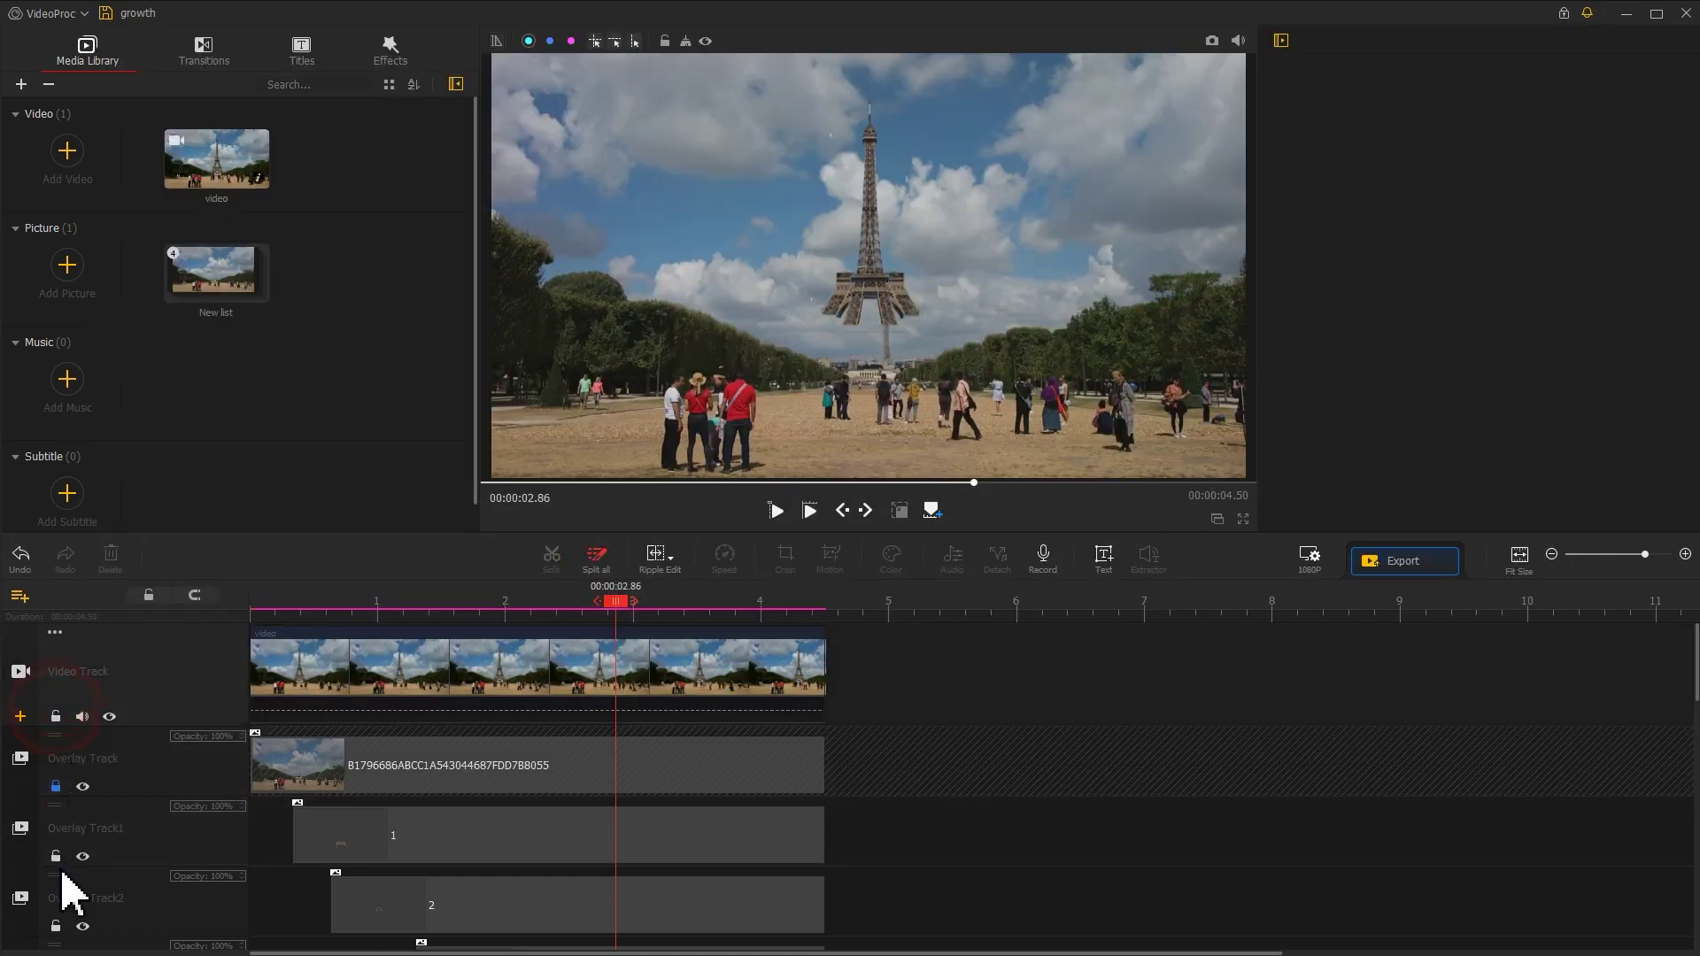
pyautogui.click(56, 927)
pyautogui.scroll(-2, 58, 926)
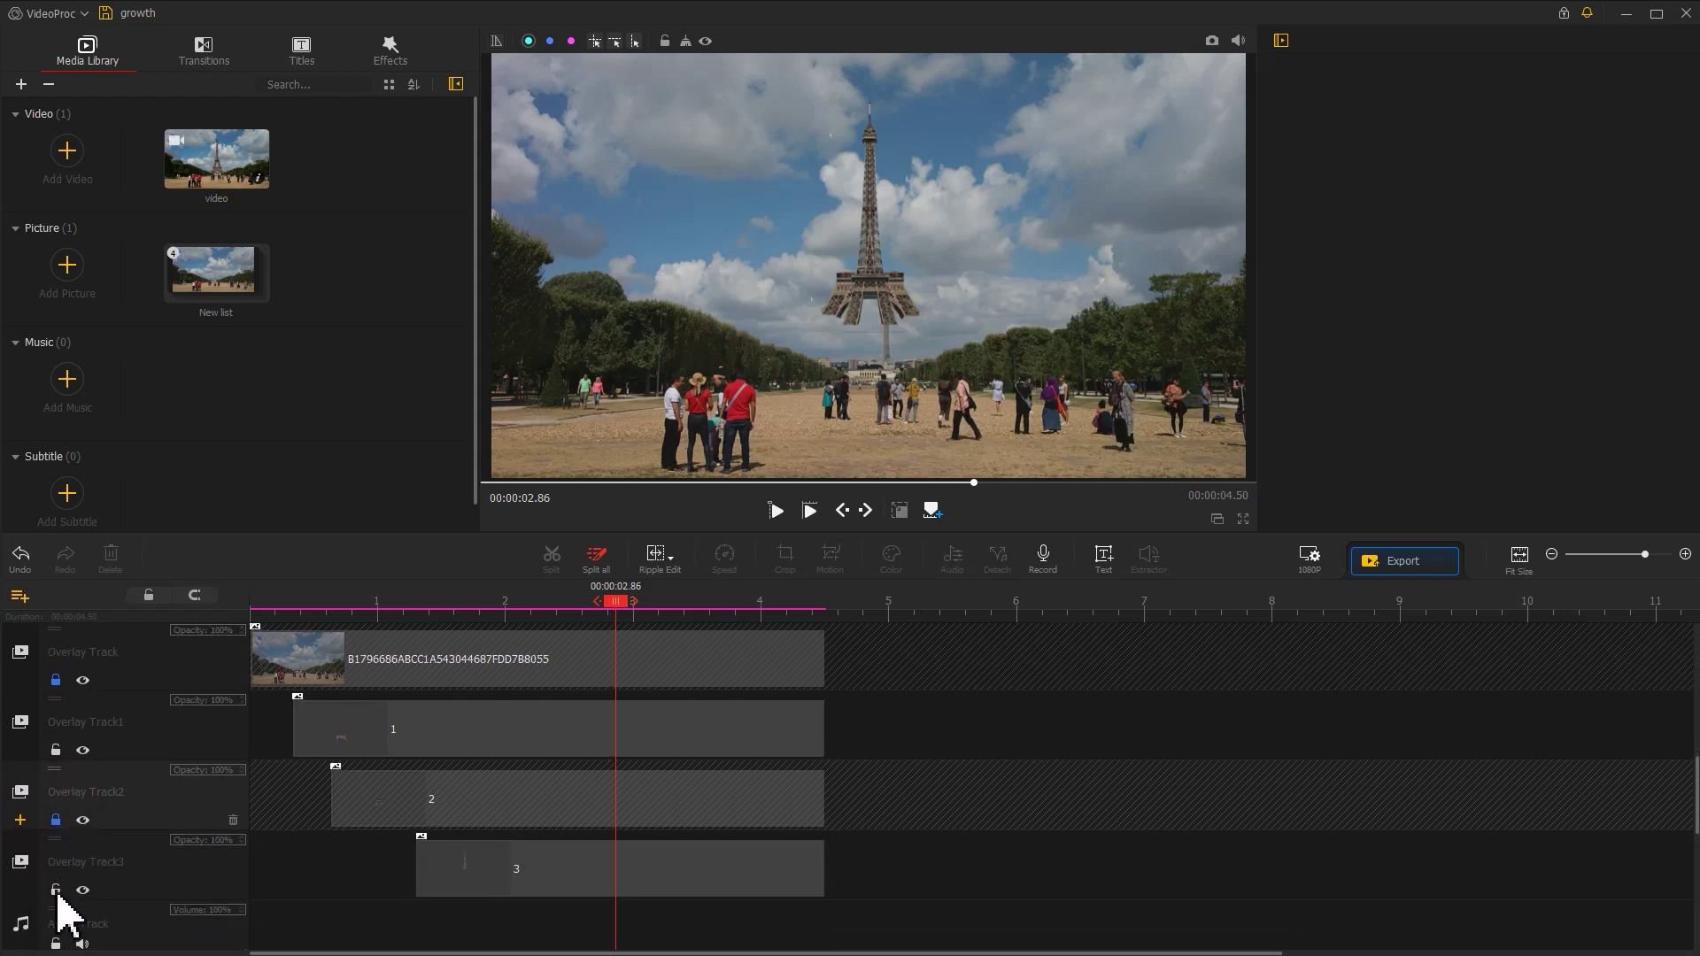
pyautogui.click(56, 890)
# - Move tower clip 1 down in the preview to Y 0.377 so the base lines up with the rest of the tower
pyautogui.click(608, 735)
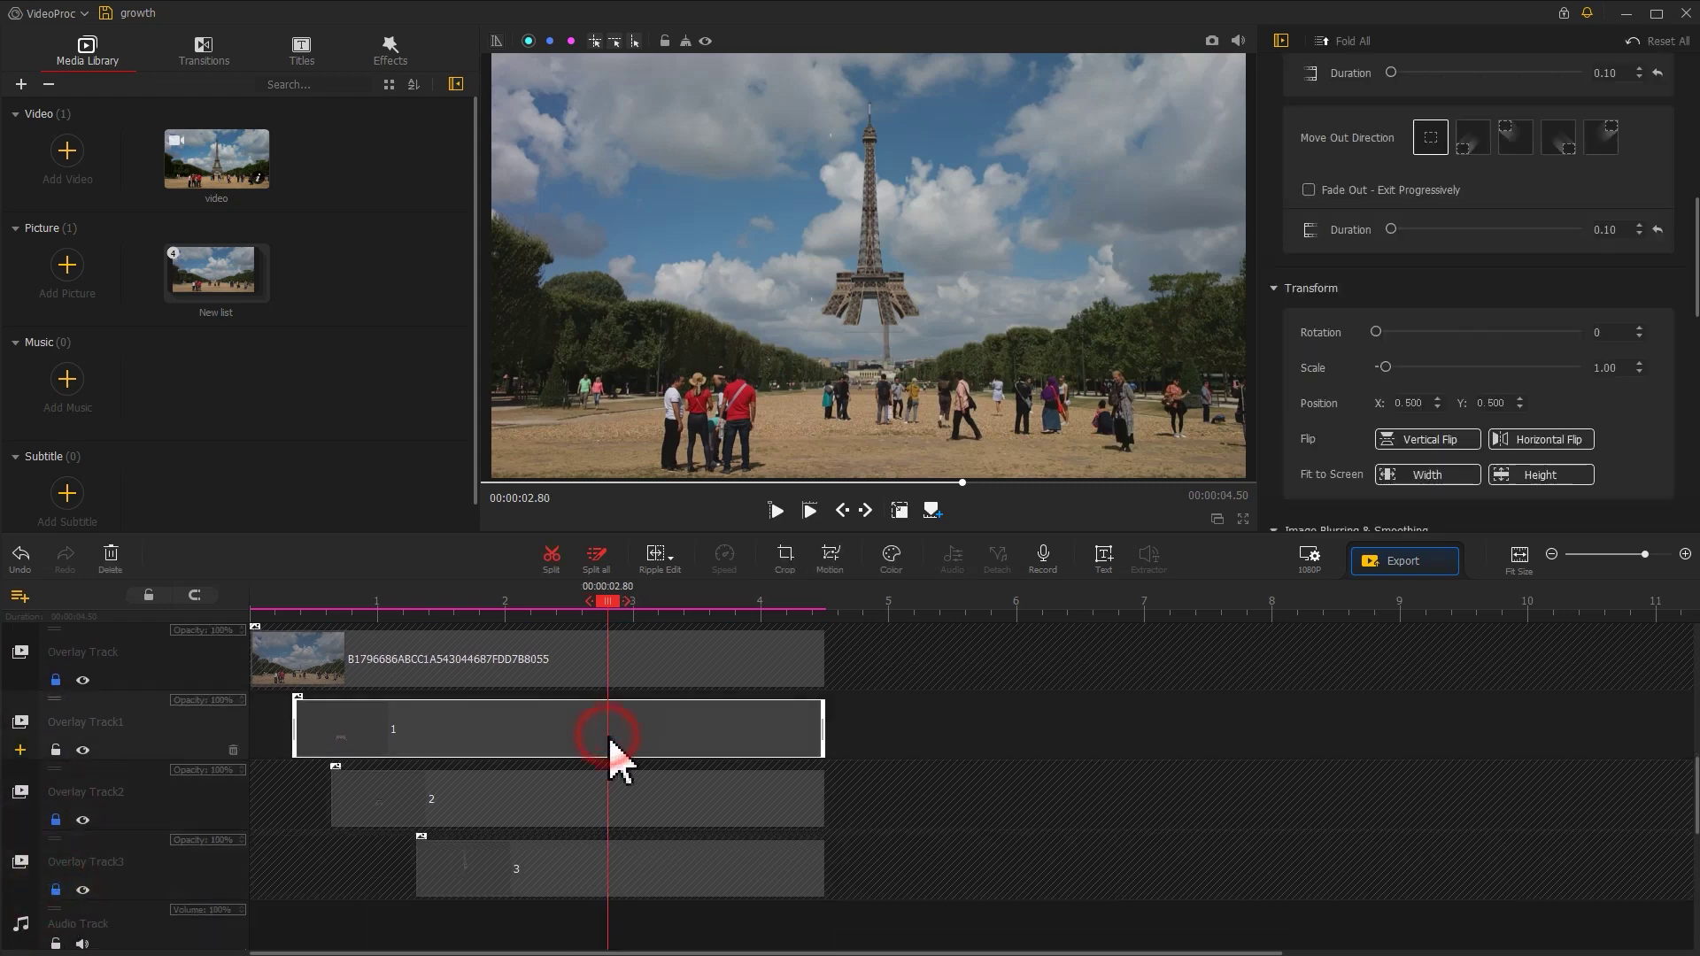
pyautogui.click(901, 512)
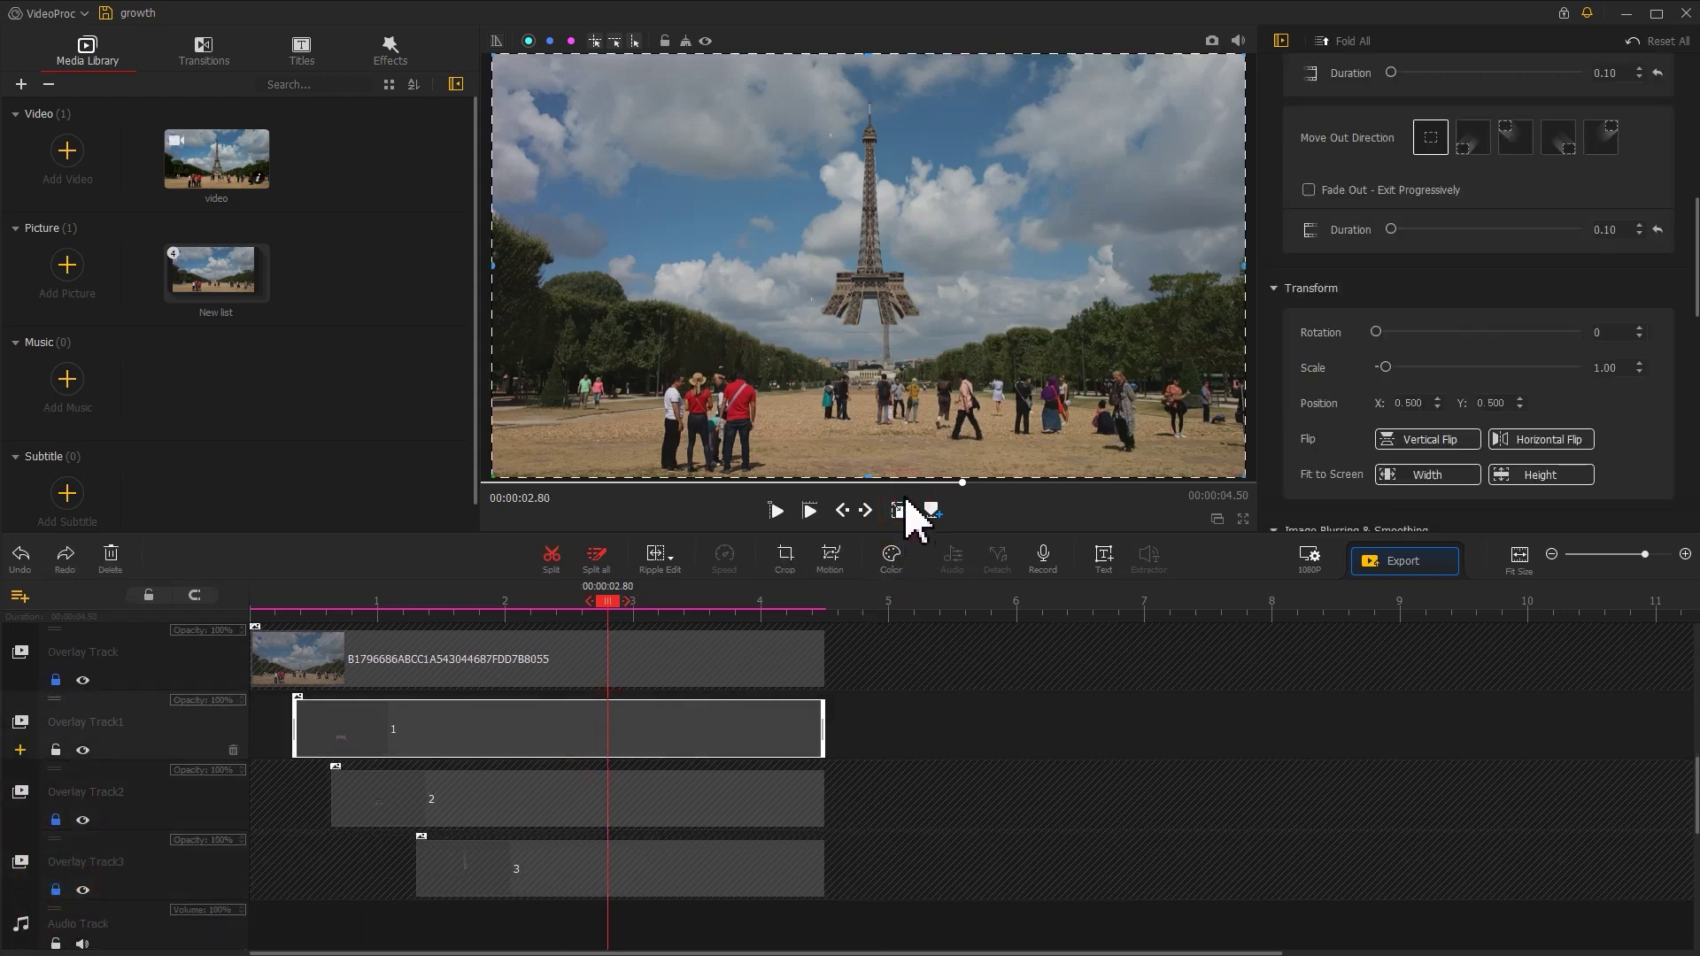
pyautogui.moveTo(875, 230); pyautogui.dragTo(887, 285)
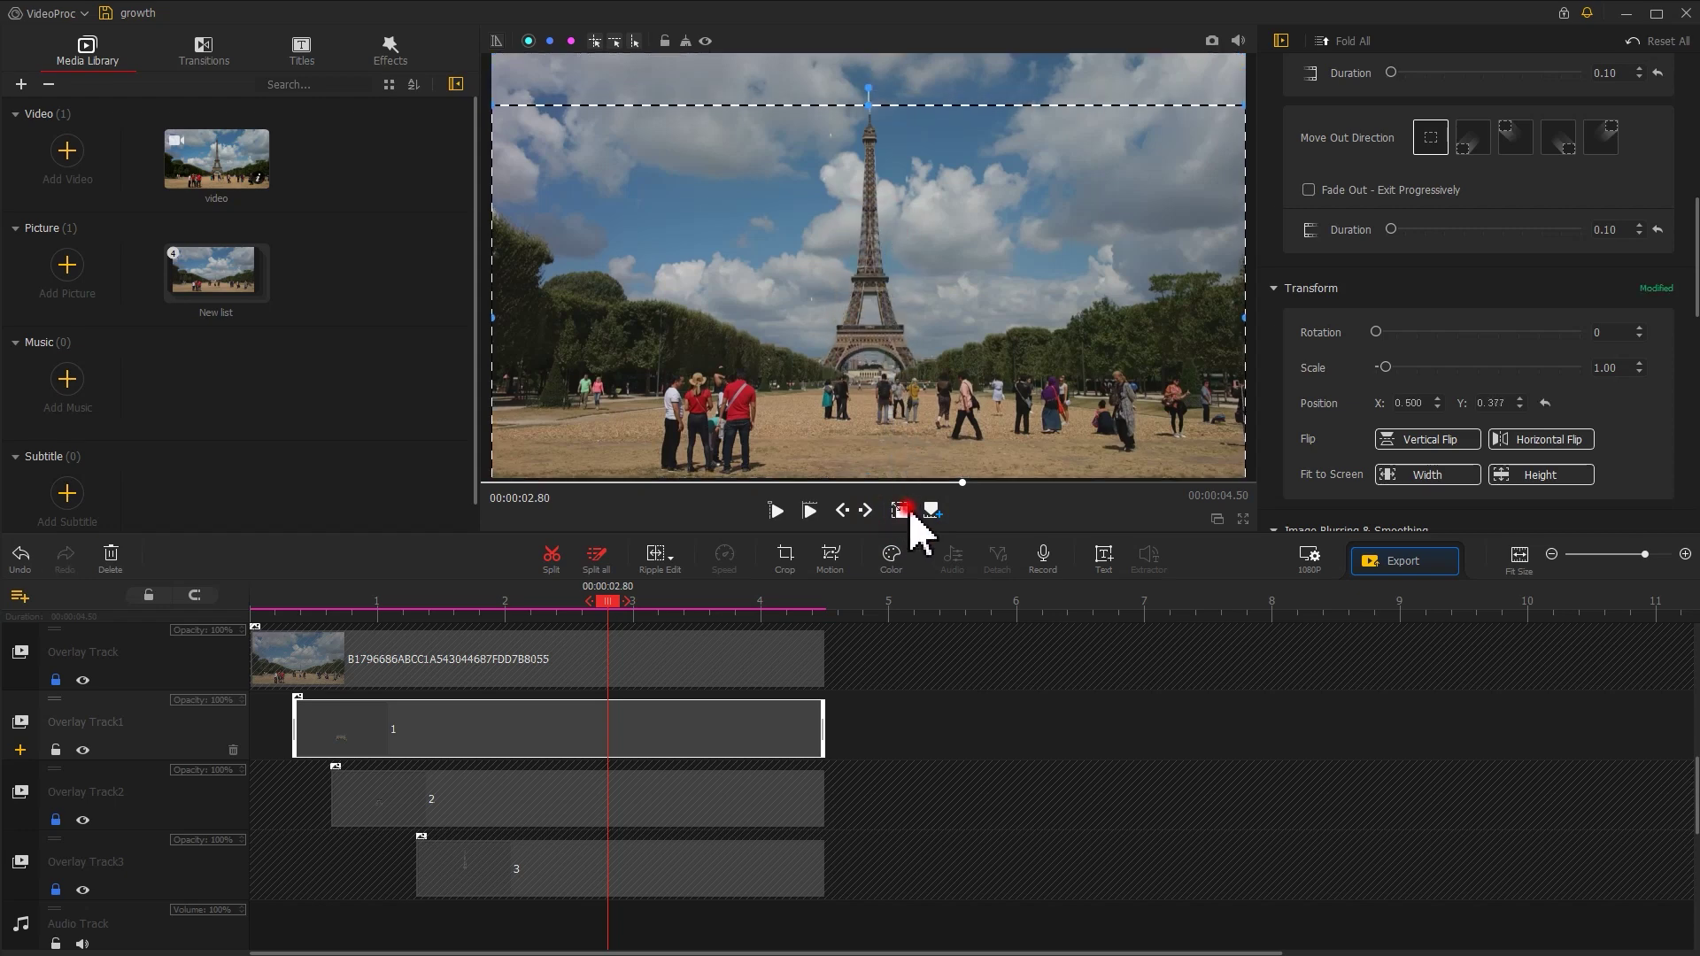
# - Add a motion keyframe at the start of tower clip 2 and set its frame aspect ratio to Custom
pyautogui.click(615, 774)
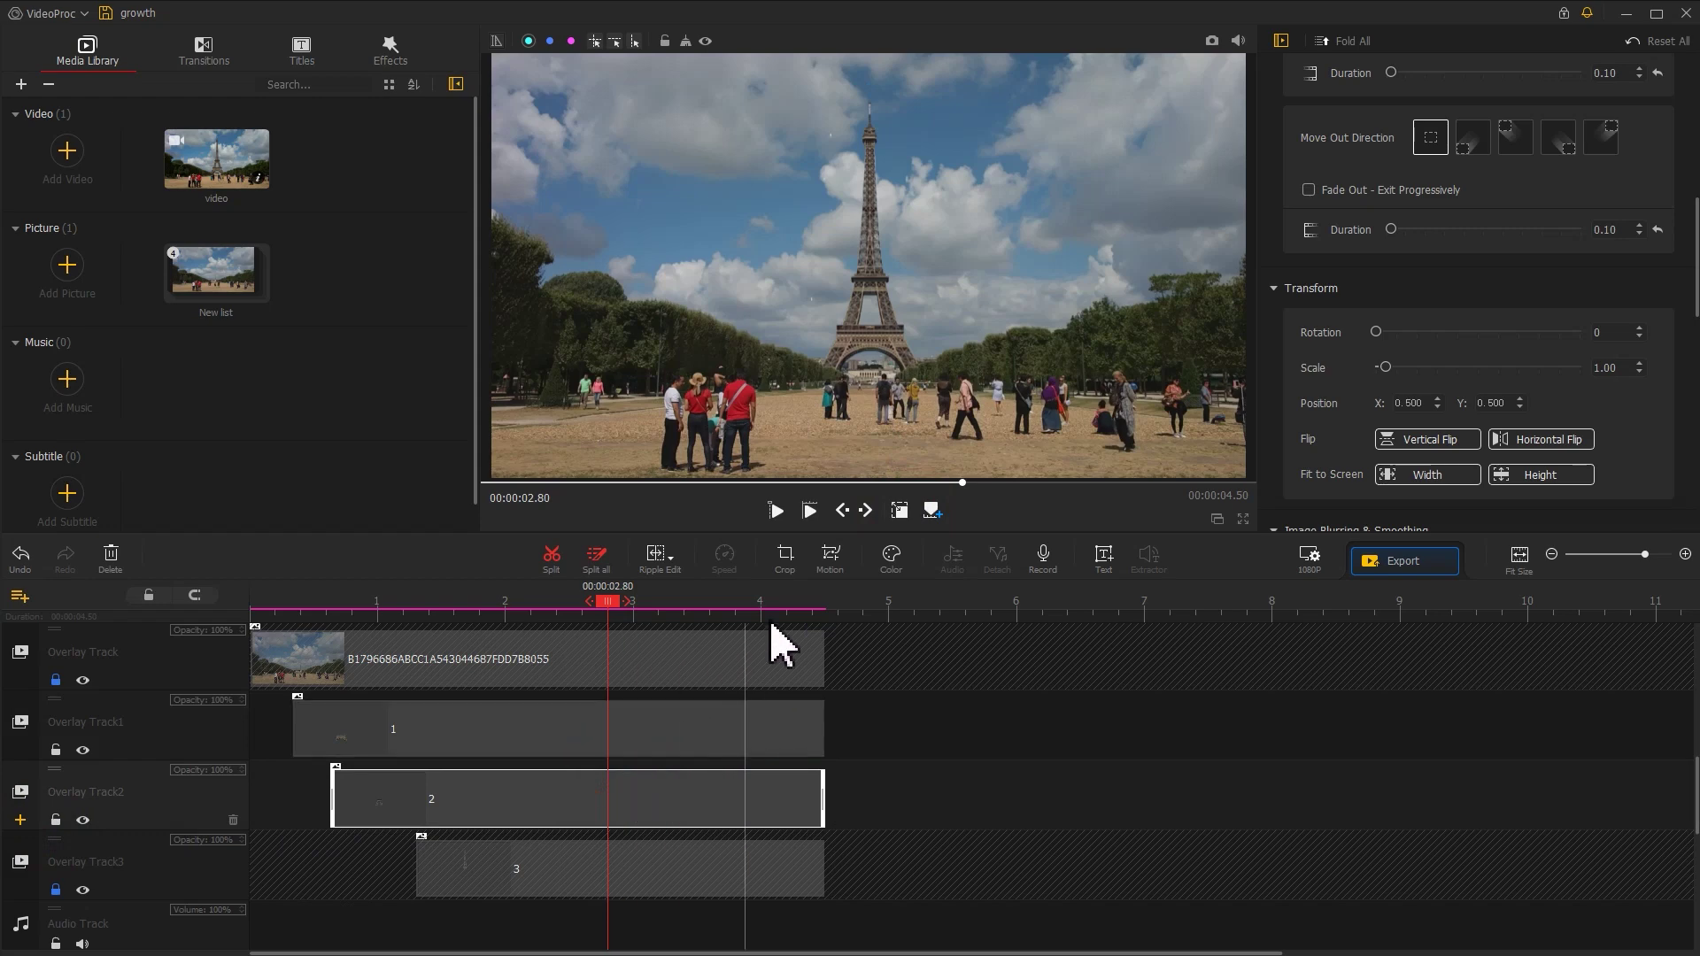
pyautogui.click(833, 558)
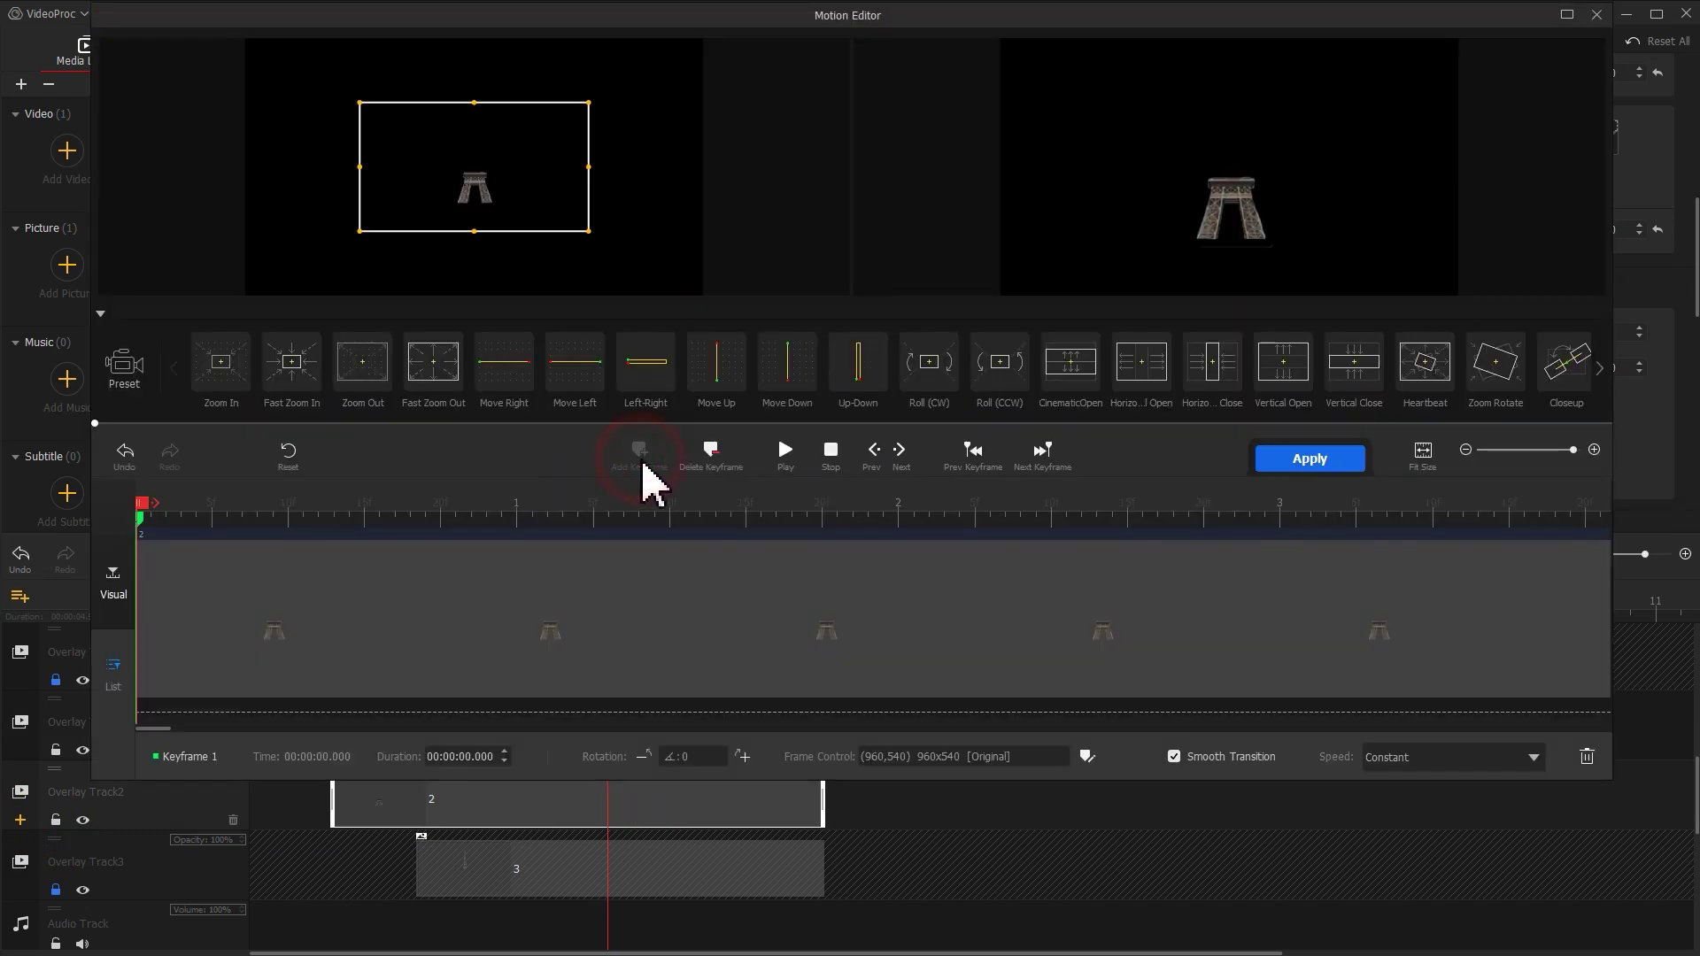
pyautogui.click(1088, 758)
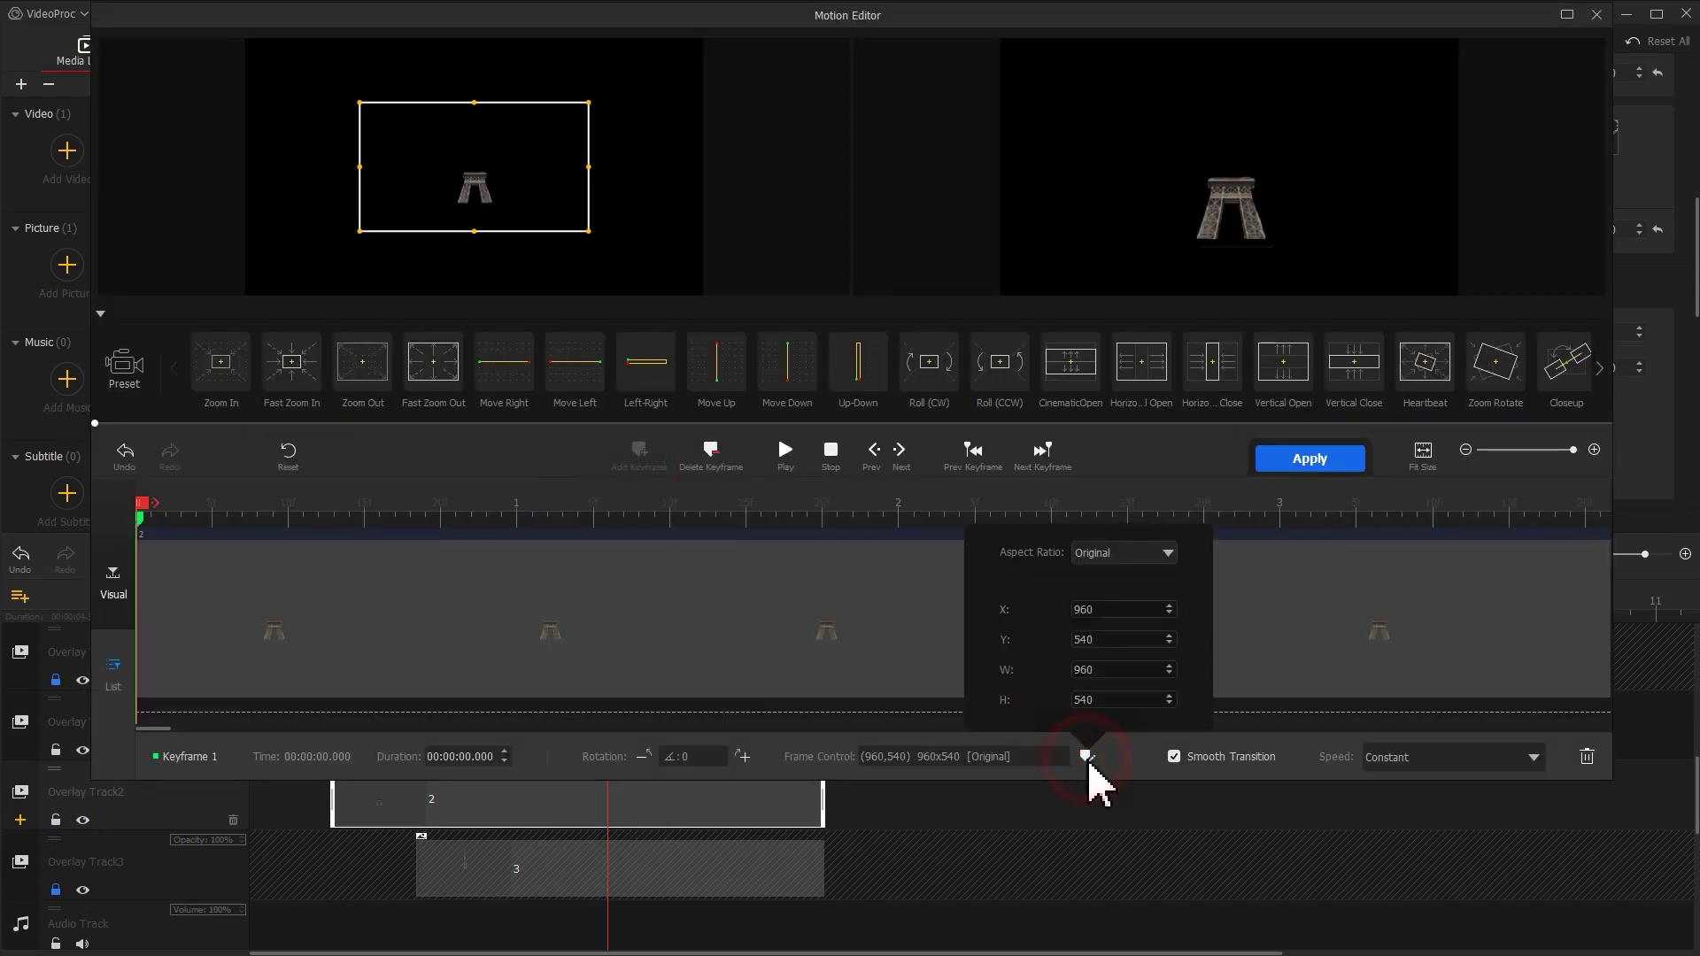
pyautogui.click(1107, 555)
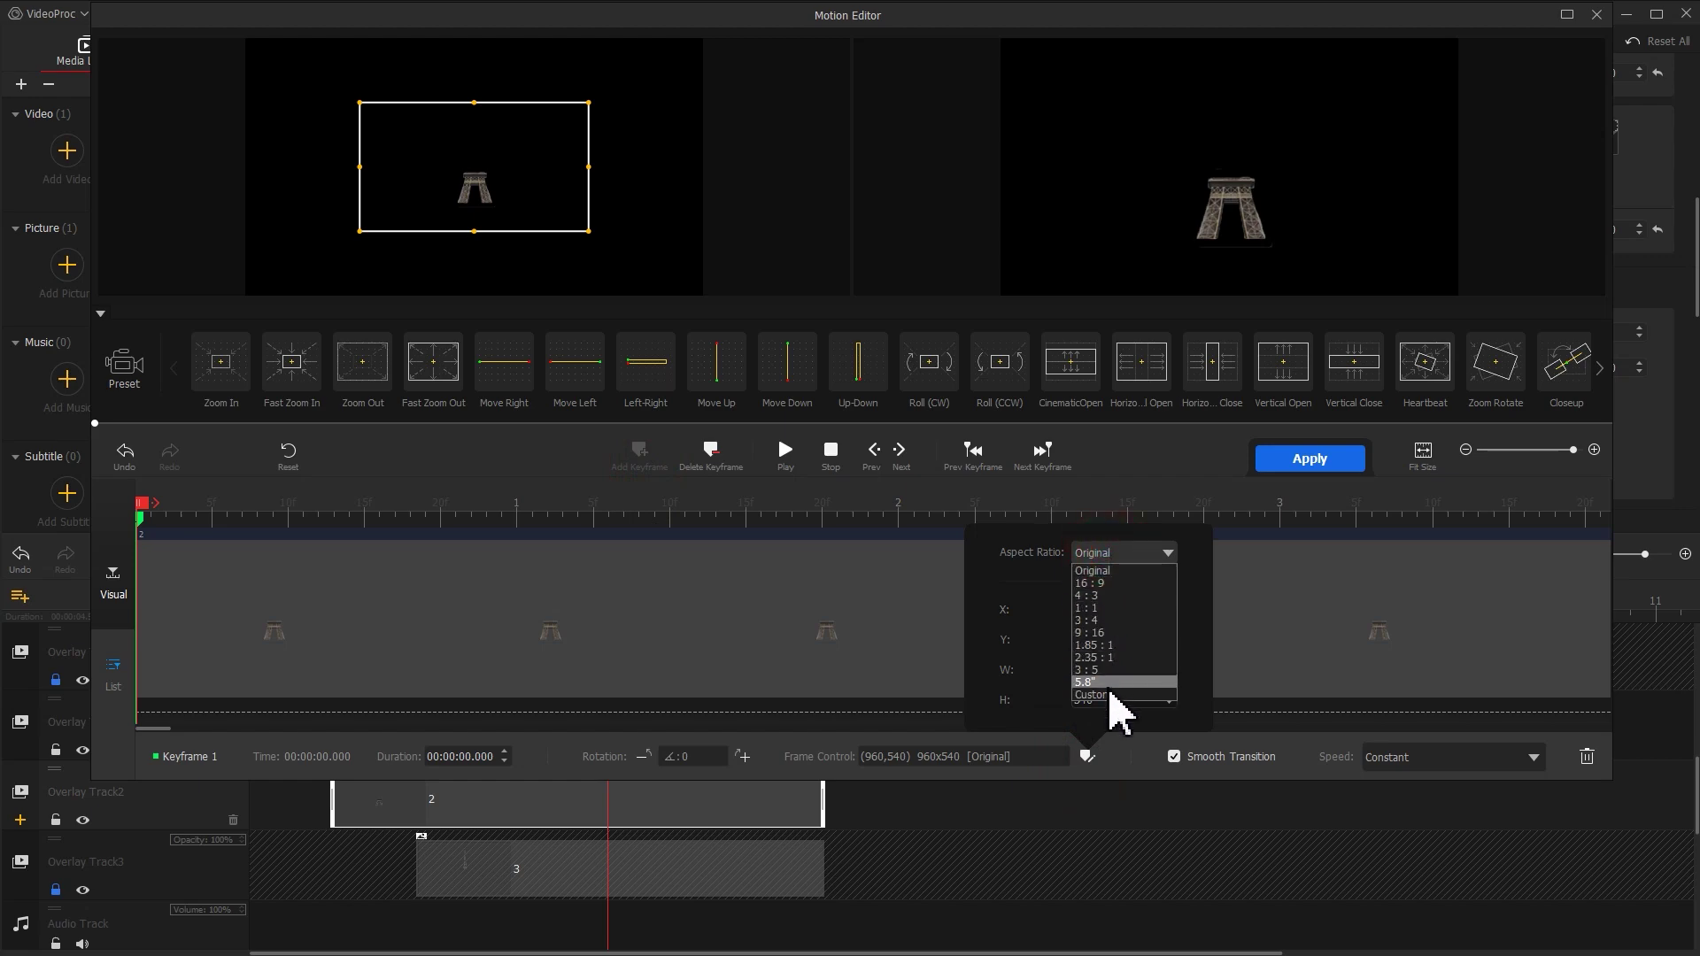
pyautogui.click(1107, 696)
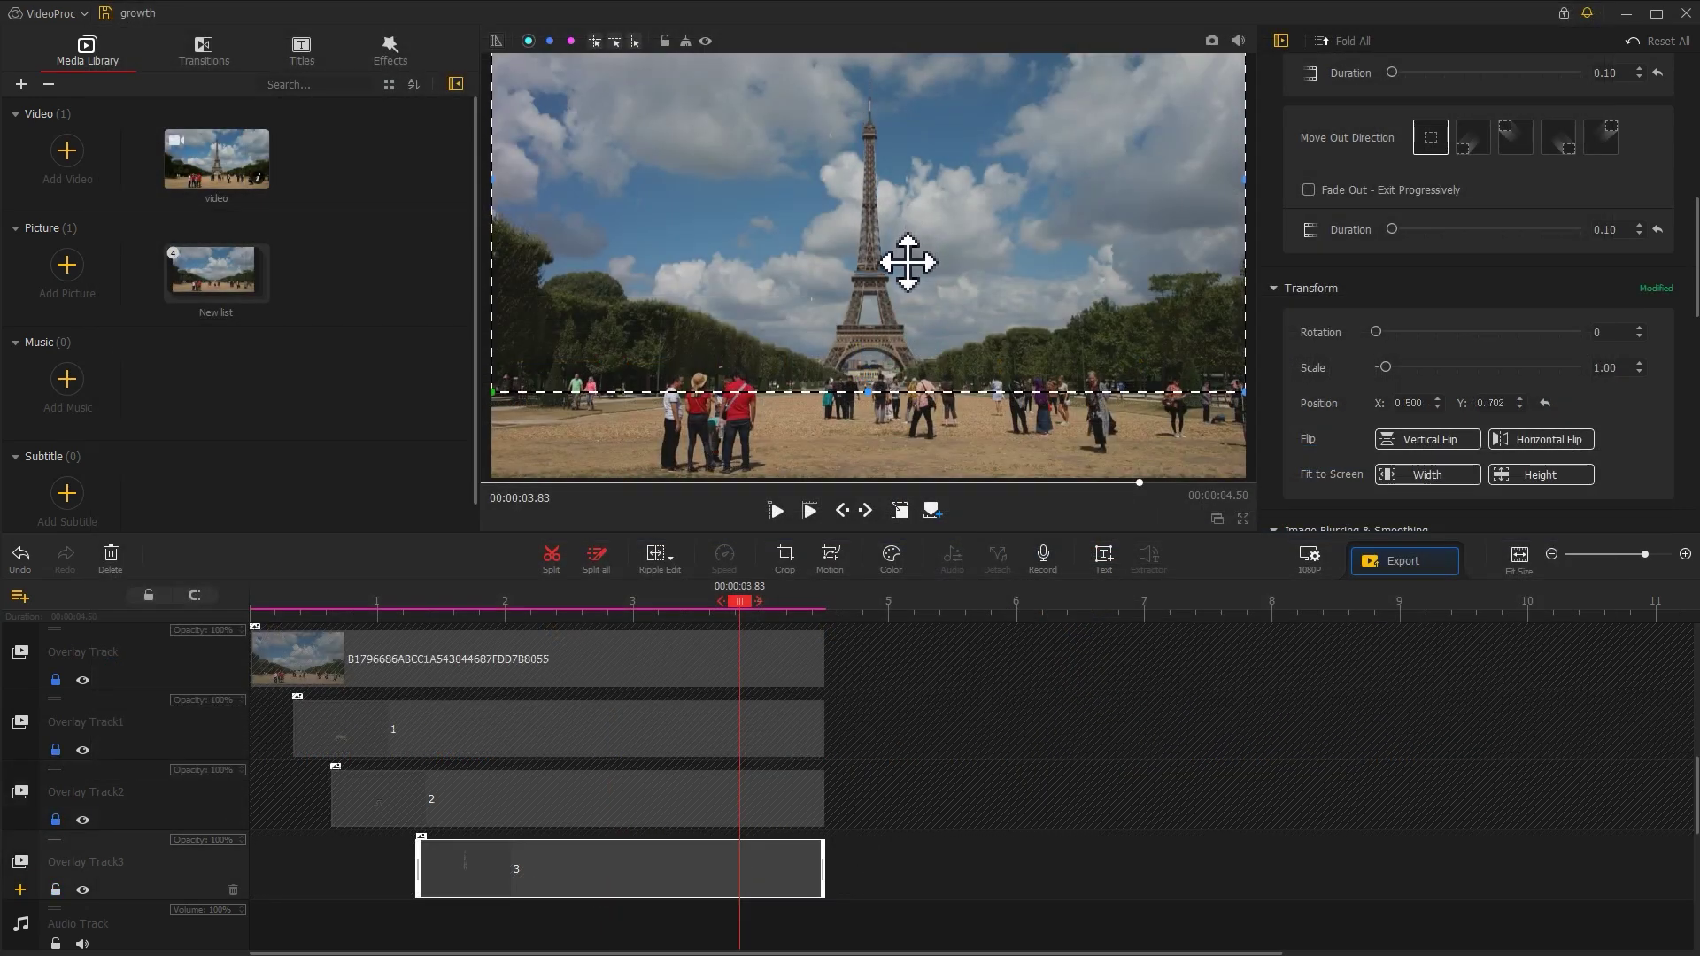
# - Nudge tower clip 3 down in the preview to Y 0.696 so the spire lines up with the lower pieces
pyautogui.moveTo(907, 262); pyautogui.dragTo(908, 266)
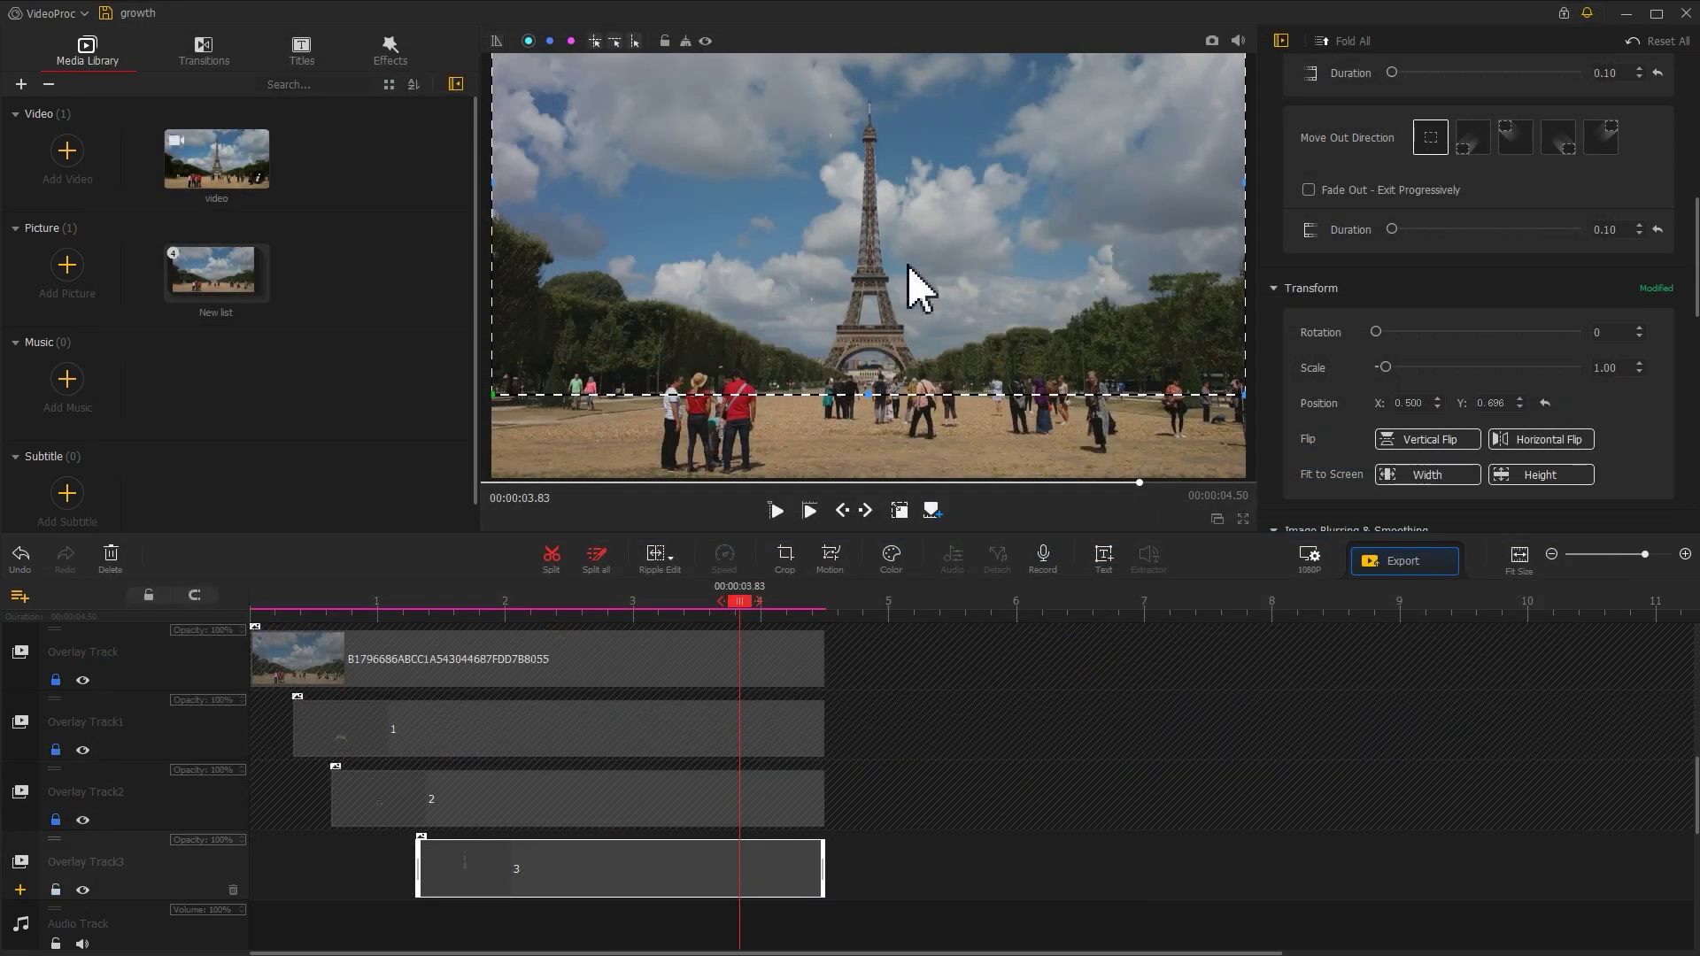
pyautogui.click(898, 511)
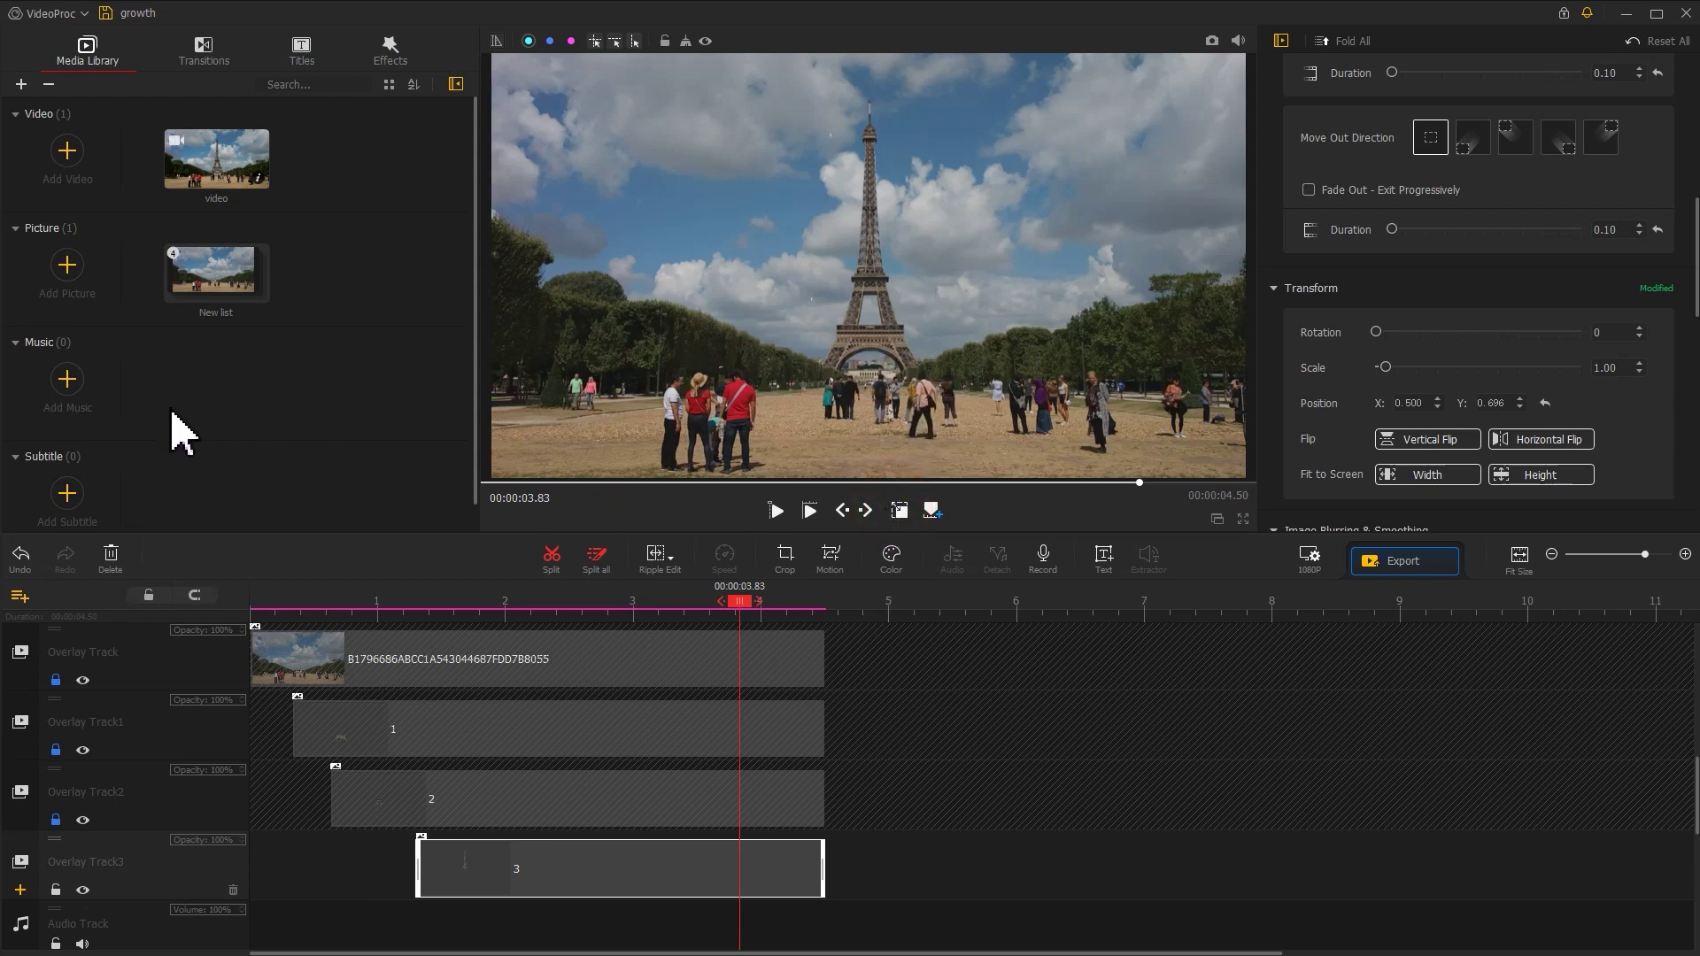
# - Import the sound effect MP3 into the media library and place it near the start of the audio track
pyautogui.click(652, 177)
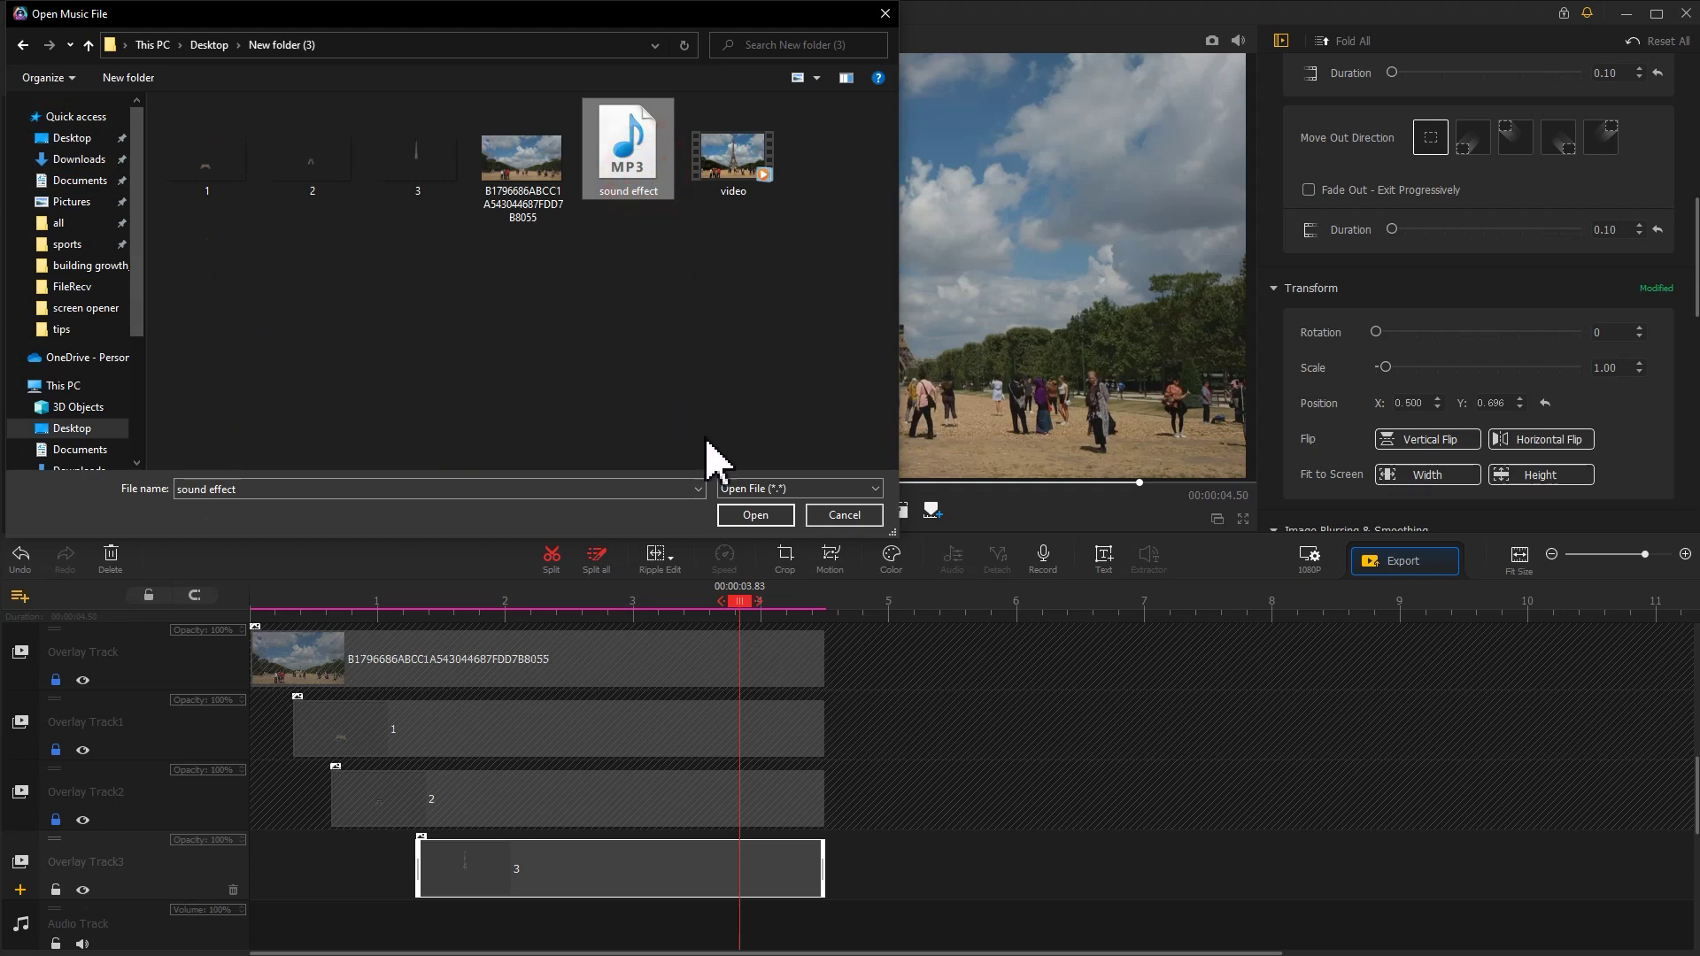
pyautogui.click(754, 516)
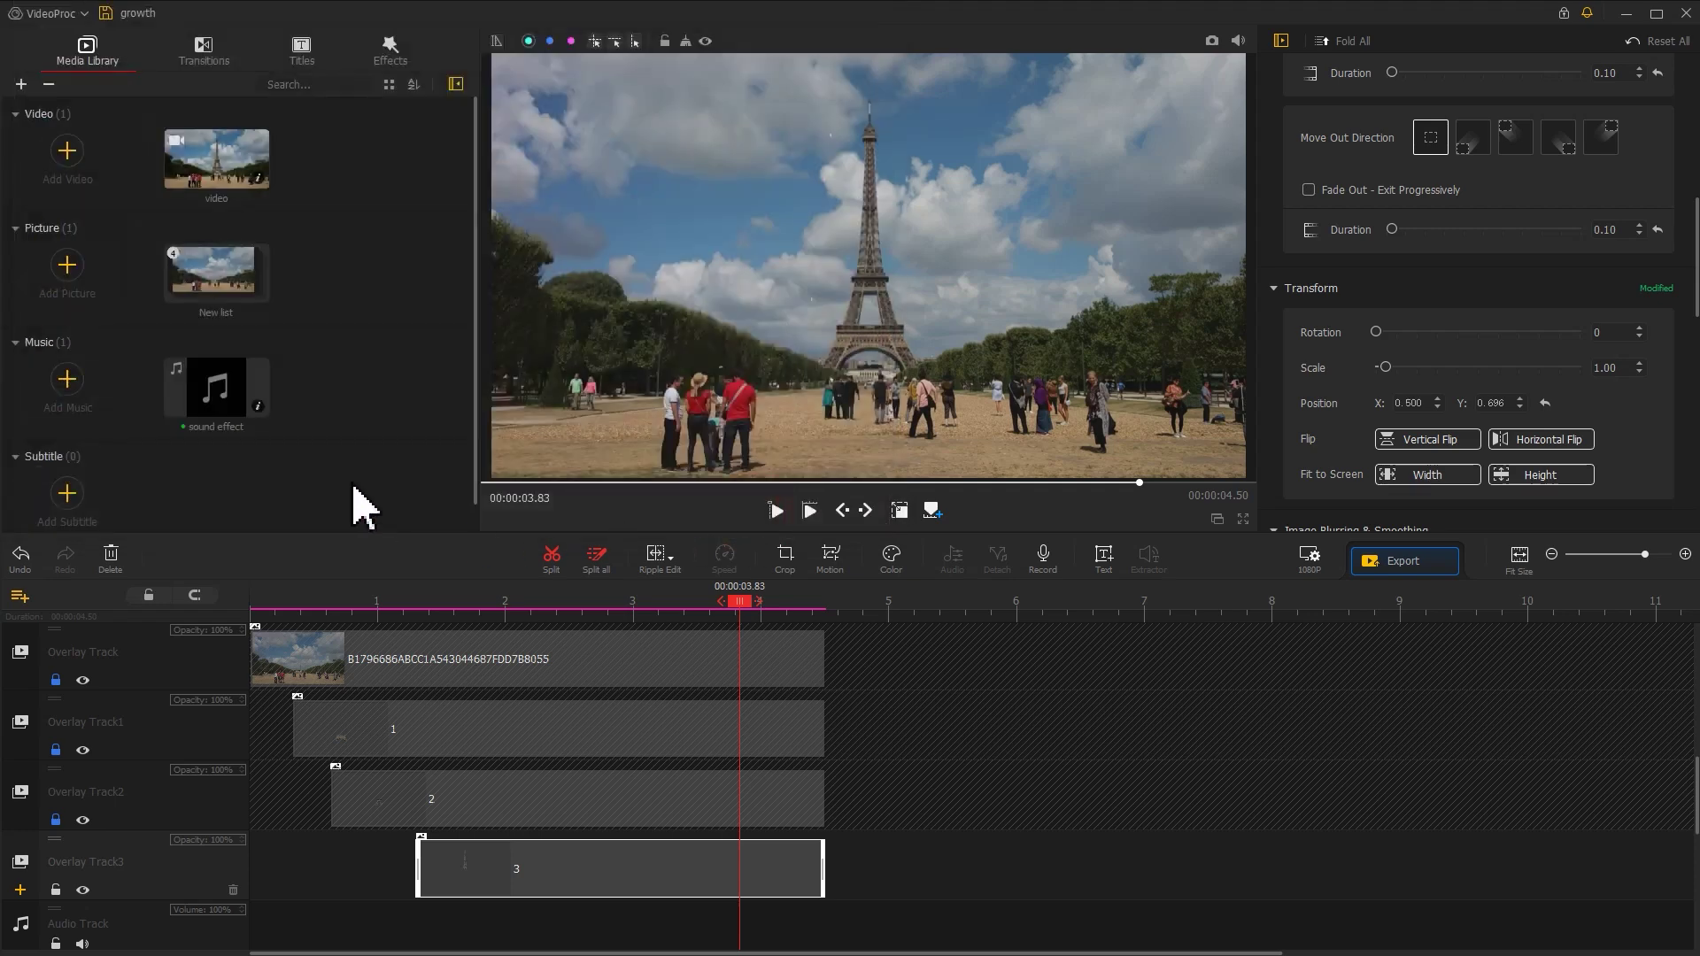
pyautogui.moveTo(228, 423); pyautogui.dragTo(351, 852)
# - Split the sound effect on the audio track and position the second piece so it starts at 0.93 s
pyautogui.moveTo(266, 609); pyautogui.dragTo(475, 622)
pyautogui.hotkey('ctrl', 'b')
pyautogui.moveTo(379, 854); pyautogui.dragTo(478, 833)
# - Split the second sound effect piece at 2.66 s and delete the remainder after the cut
pyautogui.moveTo(470, 610); pyautogui.dragTo(593, 612)
pyautogui.click(553, 558)
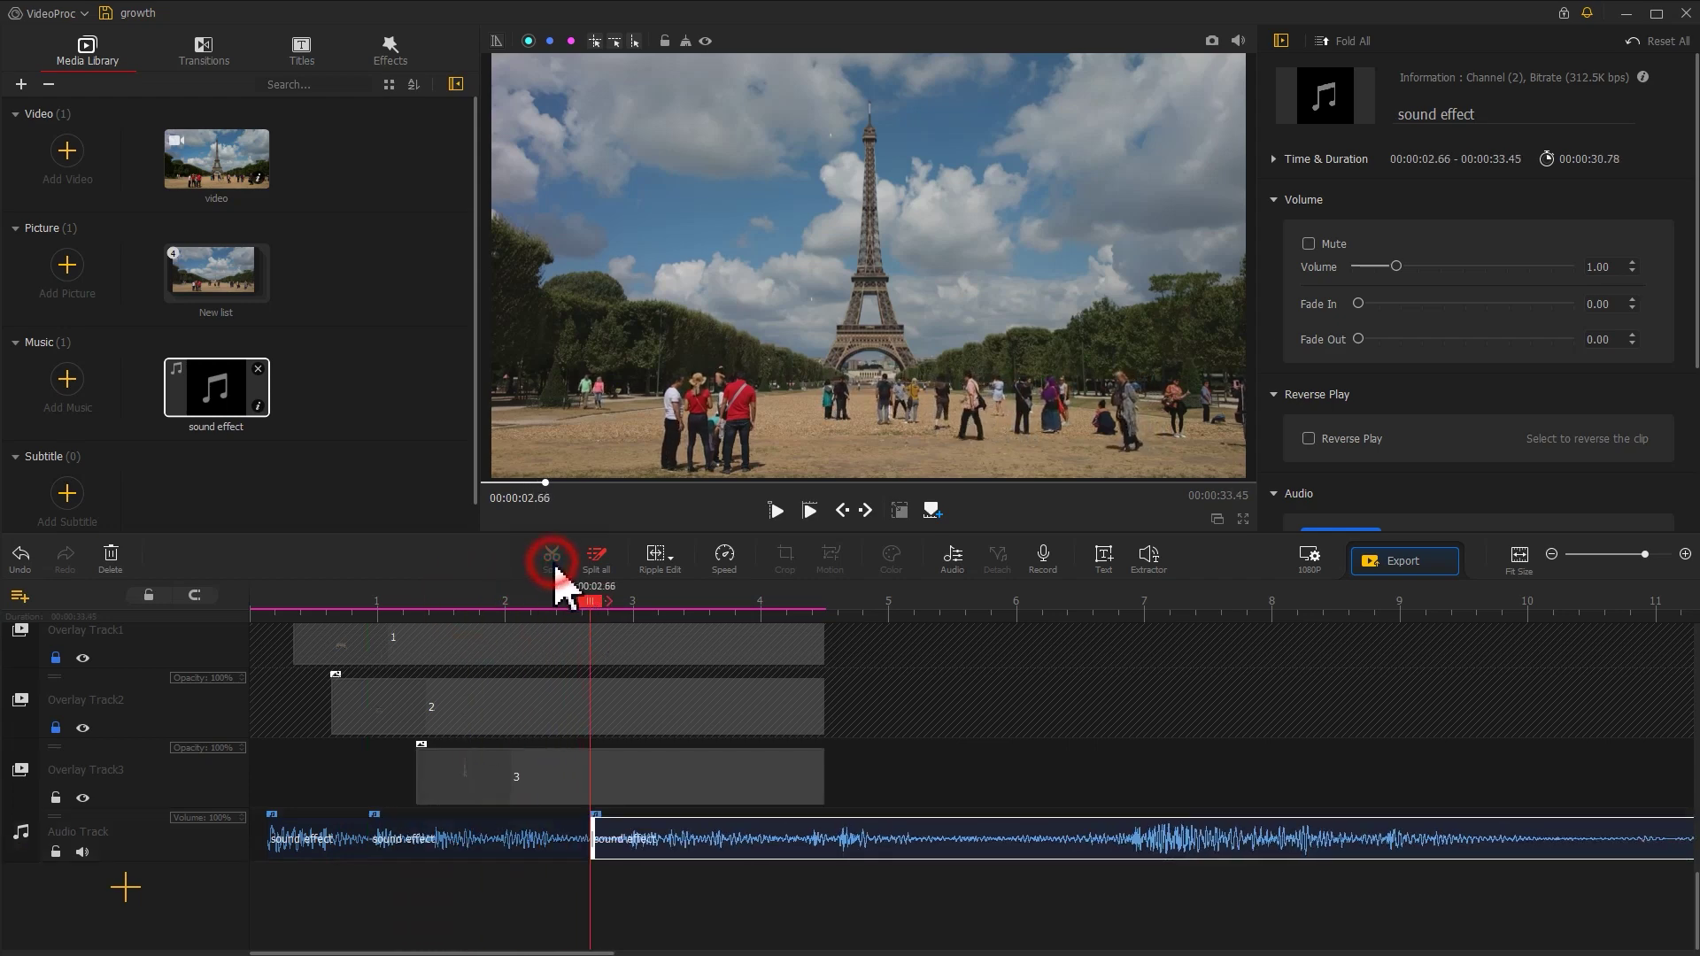
pyautogui.press('Delete')
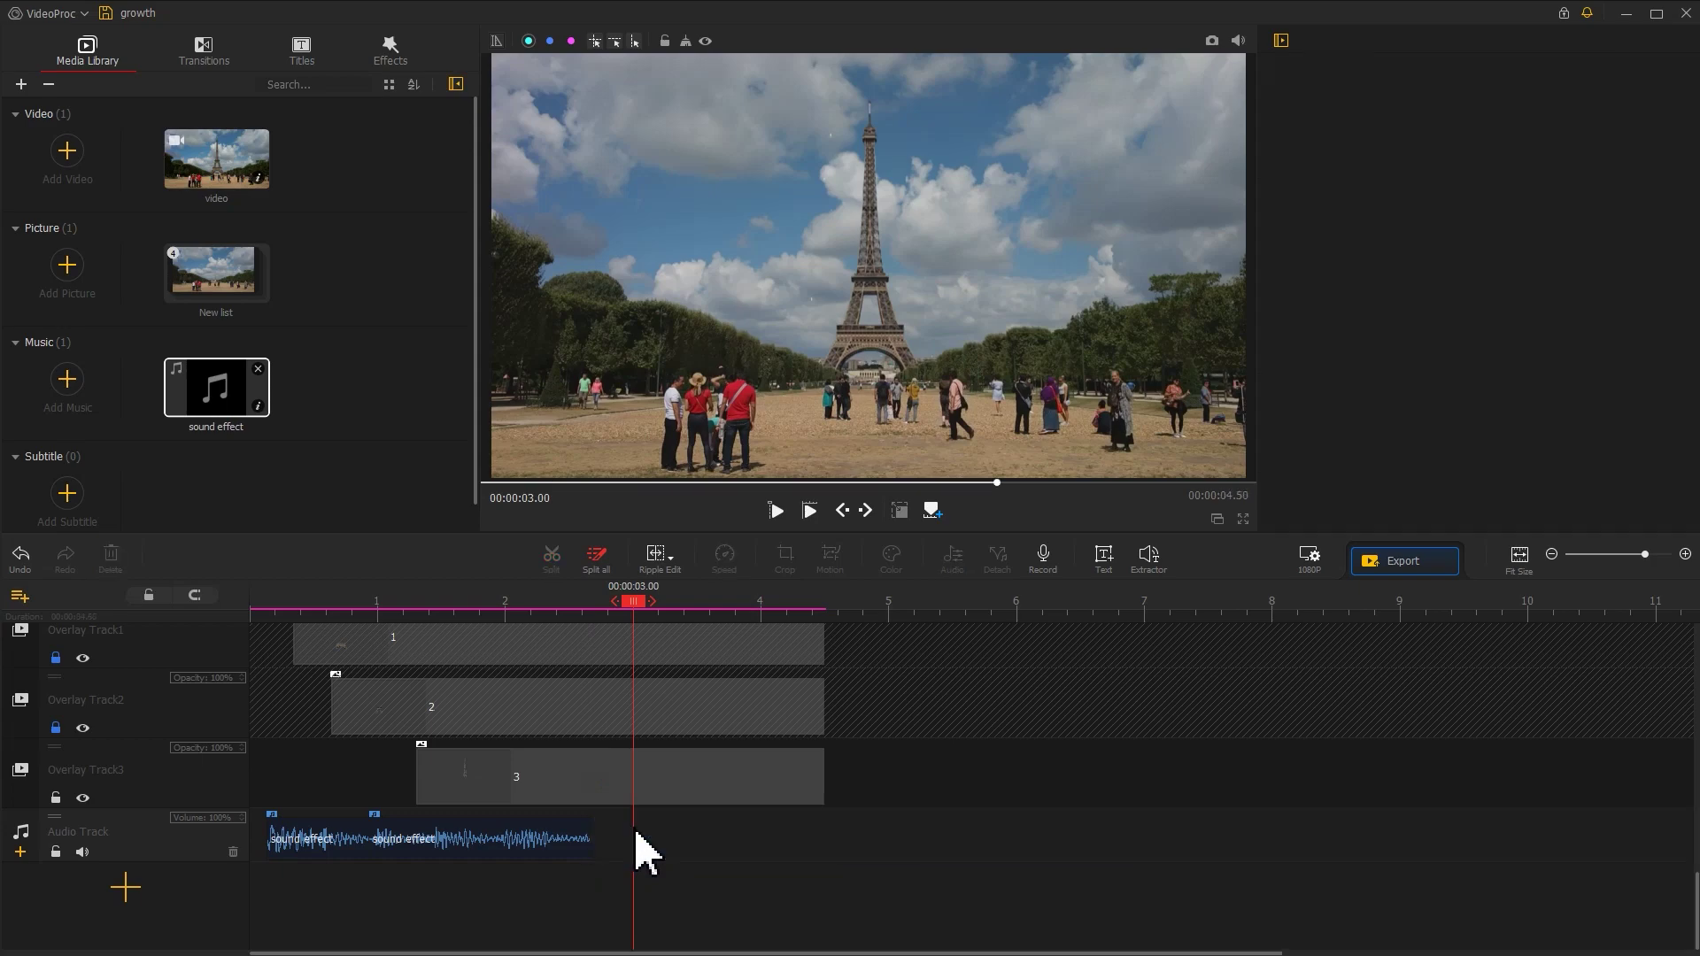
# - Set the second sound effect piece's fade-out to 0.58 and play the project to preview the result
pyautogui.click(543, 852)
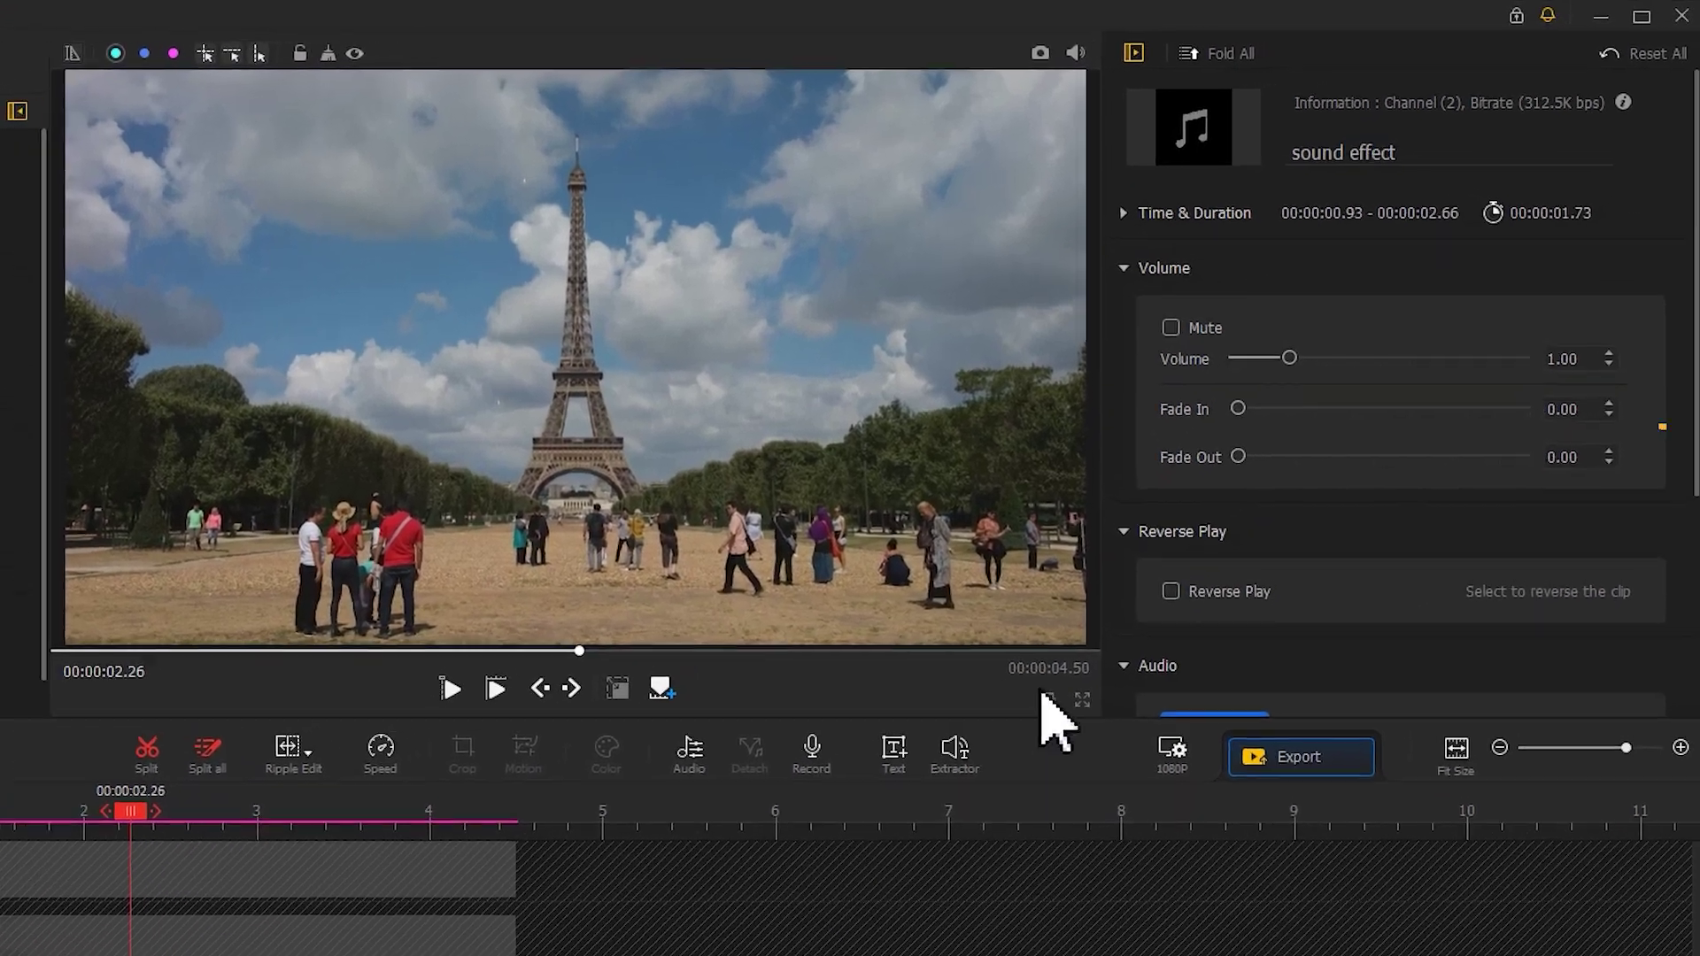
pyautogui.moveTo(1237, 460); pyautogui.dragTo(1334, 459)
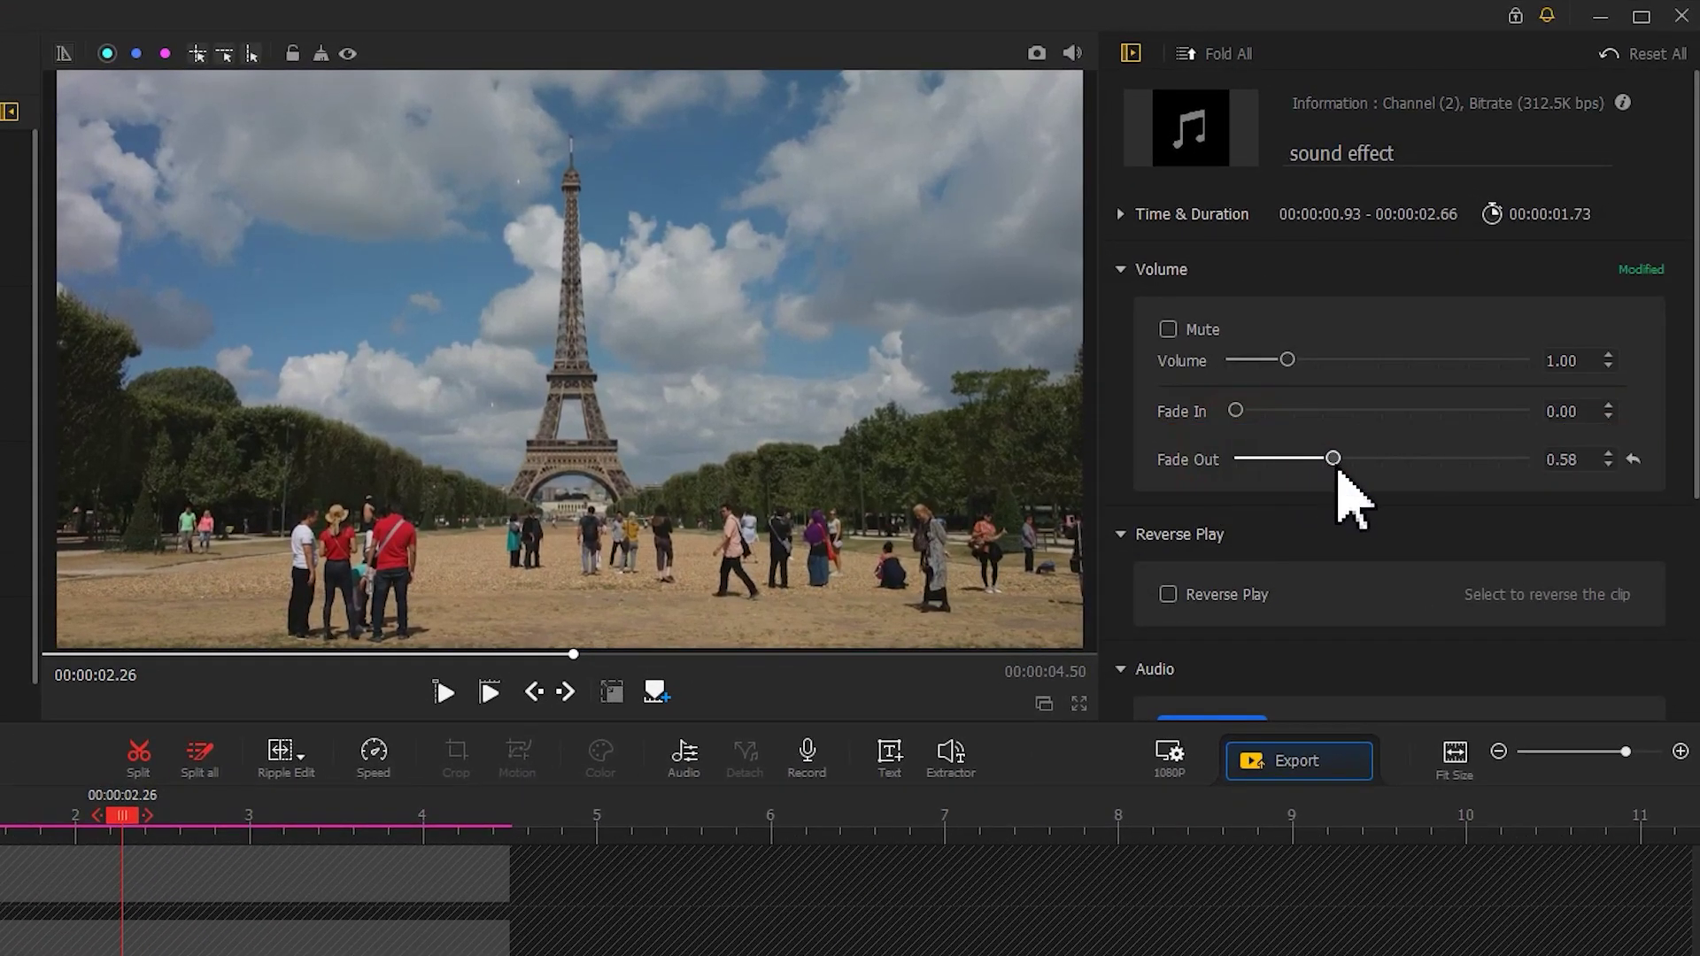
pyautogui.press('space')
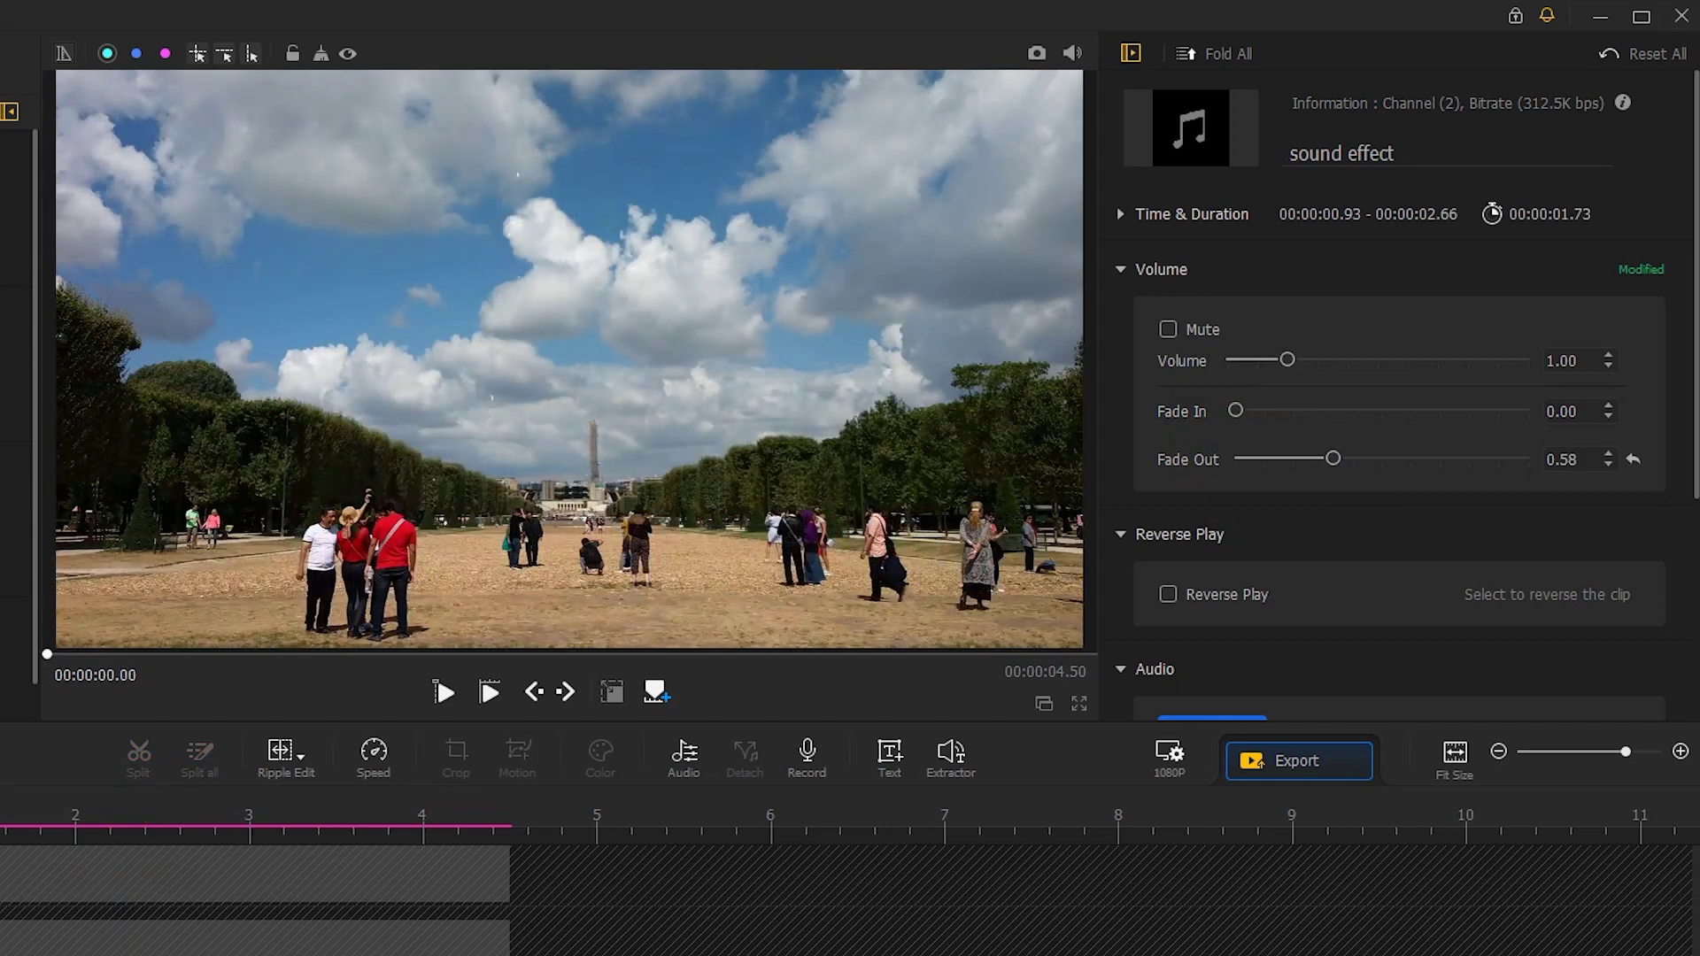